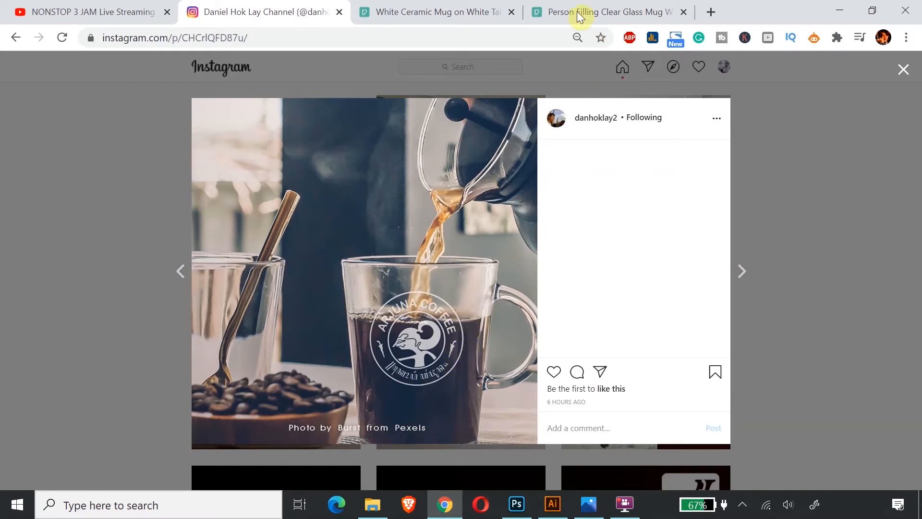
Step: Examine the Pexels source photo of a person filling a clear glass mug, and return to the Arjuna Coffee post on Instagram
{"action": "left_click", "coordinate": [469, 12]}
{"action": "left_click", "coordinate": [540, 13]}
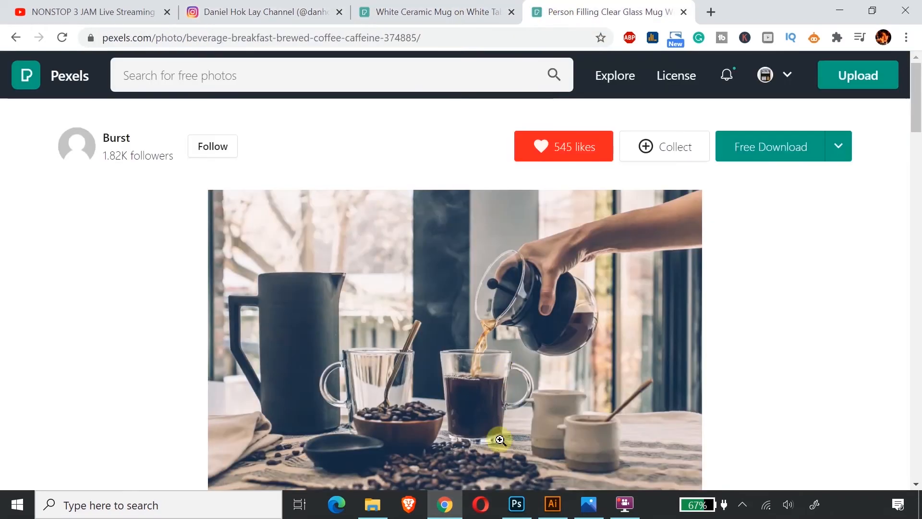
{"action": "left_click", "coordinate": [469, 367]}
{"action": "scroll", "coordinate": [479, 261], "scroll_direction": "down", "scroll_amount": 7}
{"action": "left_click", "coordinate": [482, 248]}
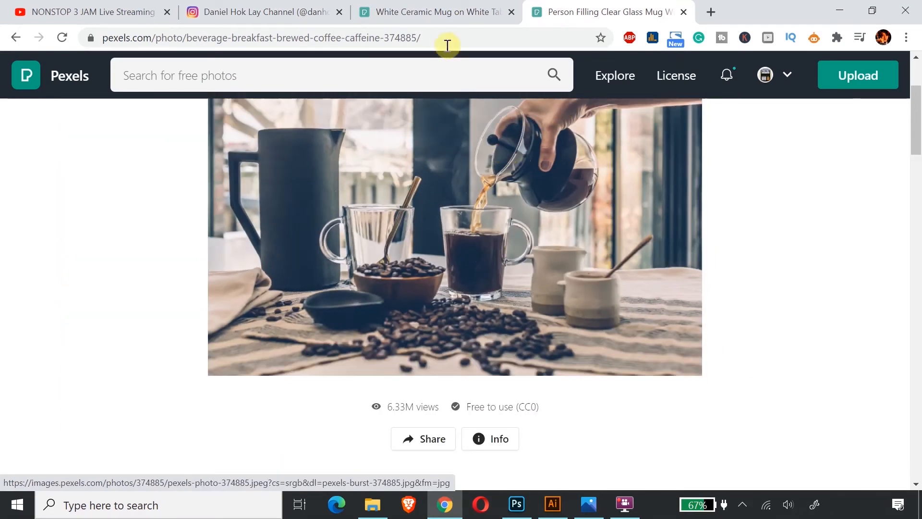
{"action": "left_click", "coordinate": [258, 7]}
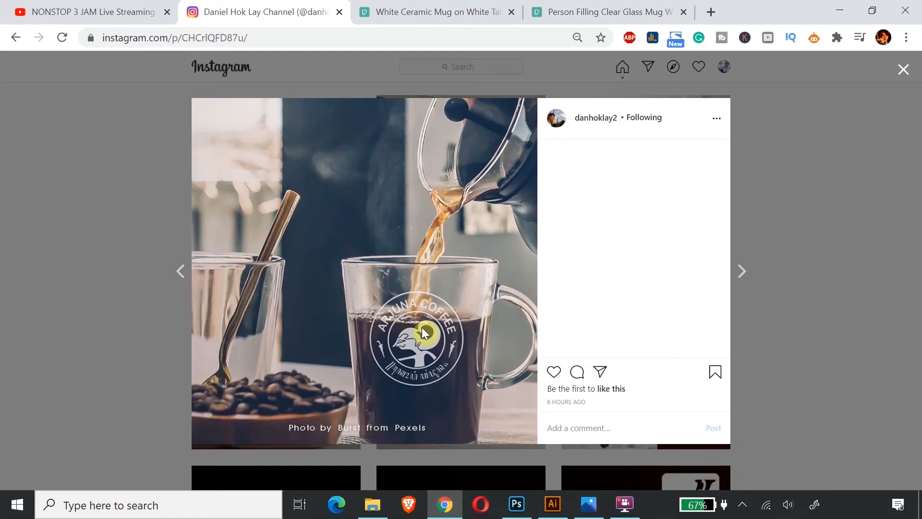
Step: Compare the Batman Coffee mug post with its white ceramic mug source photo on Pexels, and close the post
{"action": "key", "text": "Right"}
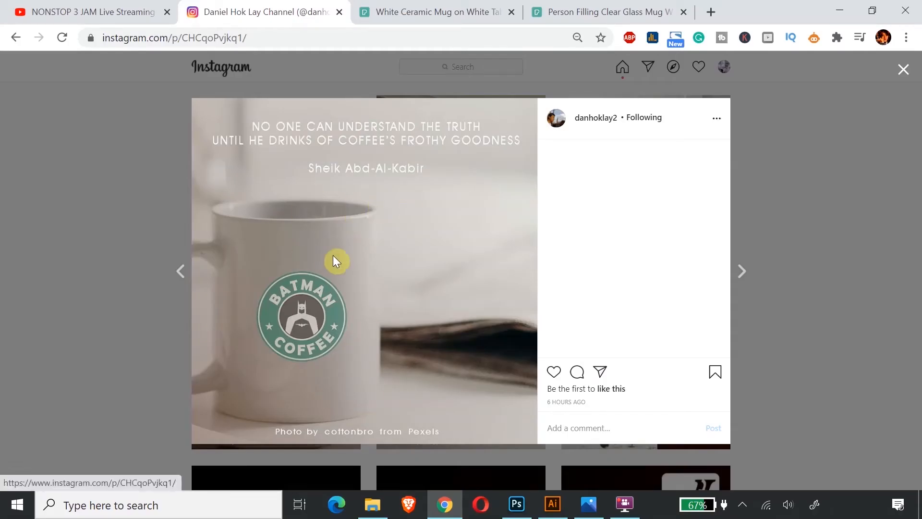
{"action": "left_click", "coordinate": [423, 10]}
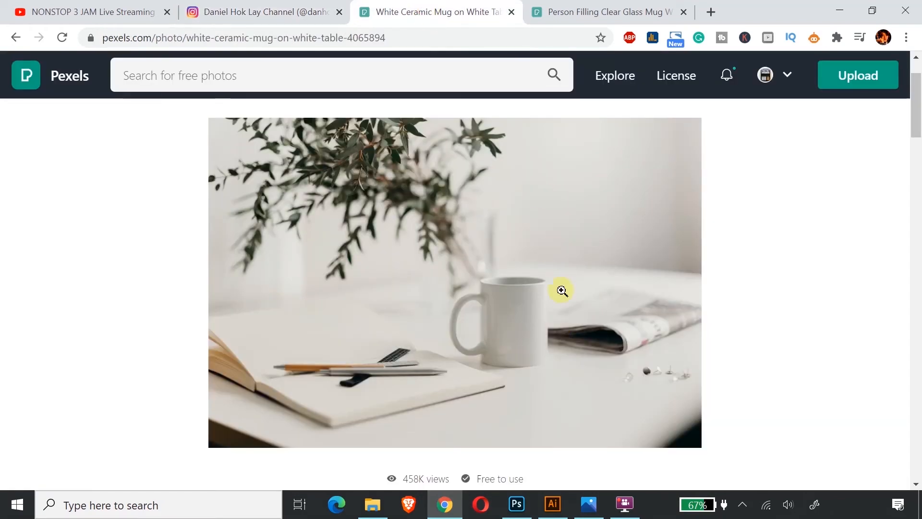
{"action": "scroll", "coordinate": [603, 290], "scroll_direction": "down", "scroll_amount": 5}
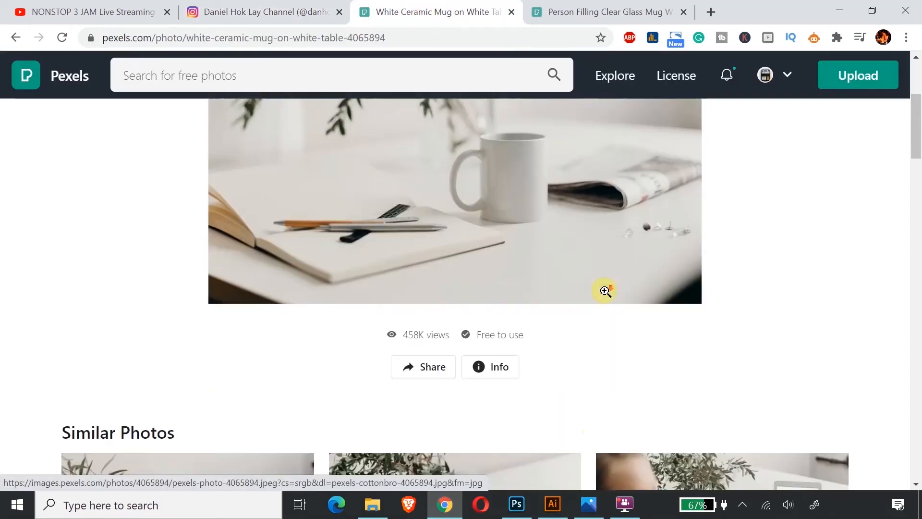
{"action": "scroll", "coordinate": [576, 384], "scroll_direction": "up", "scroll_amount": 5}
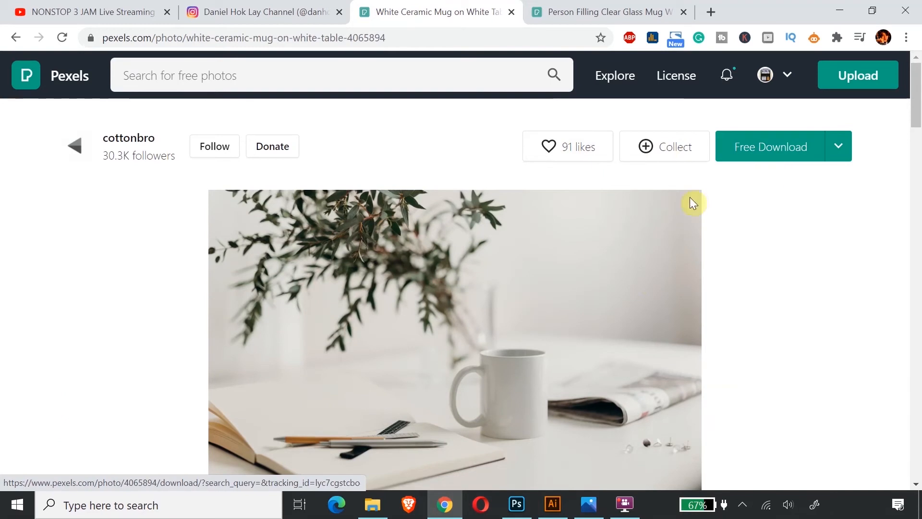
{"action": "scroll", "coordinate": [508, 300], "scroll_direction": "down", "scroll_amount": 3}
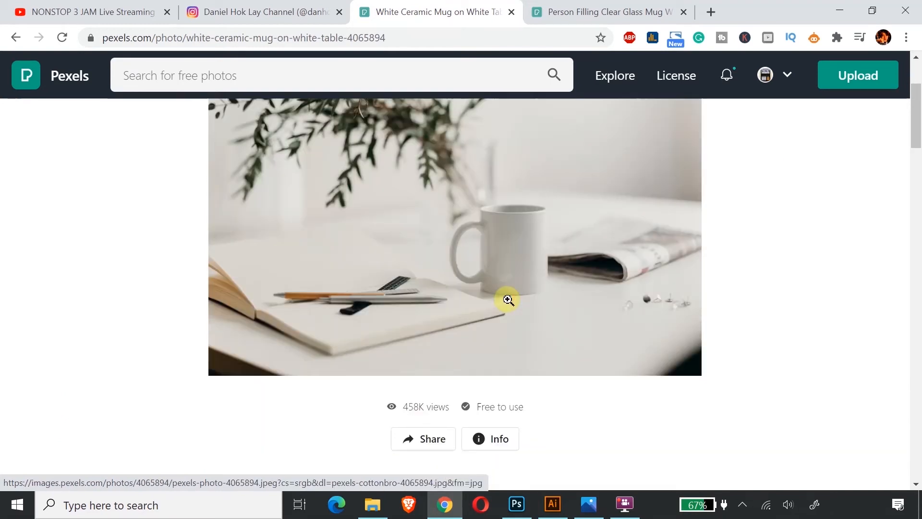
{"action": "left_click", "coordinate": [274, 15]}
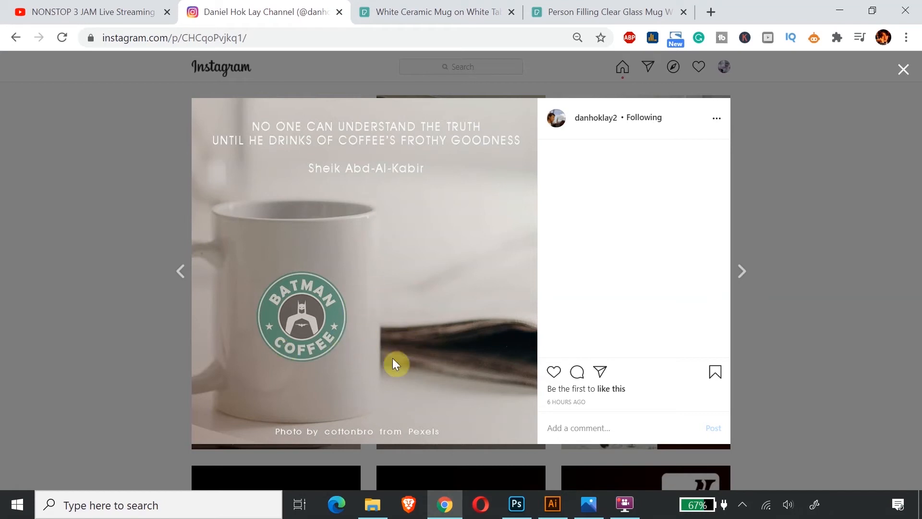
{"action": "left_click", "coordinate": [903, 75]}
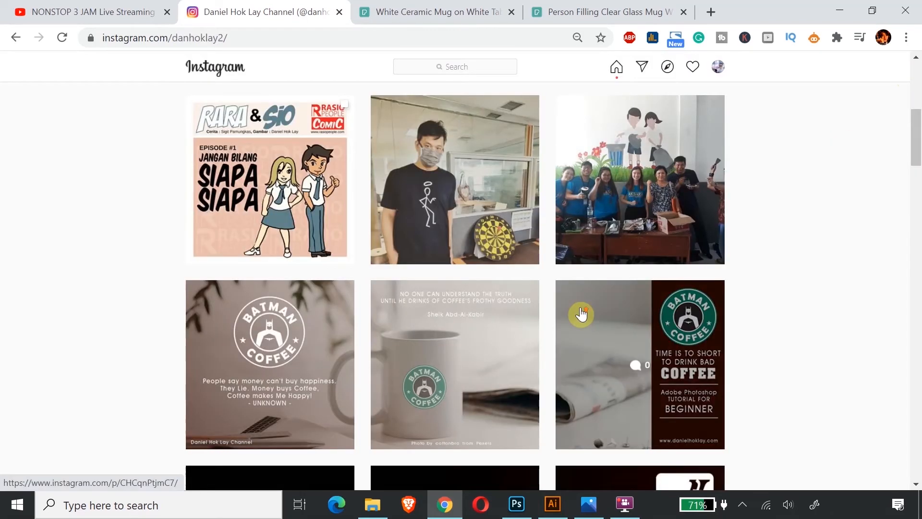
Step: Examine the profile's post grid from the Arjuna Coffee row down past the Batman Coffee and Jaganegara Comic tiles
{"action": "scroll", "coordinate": [581, 315], "scroll_direction": "up", "scroll_amount": 6}
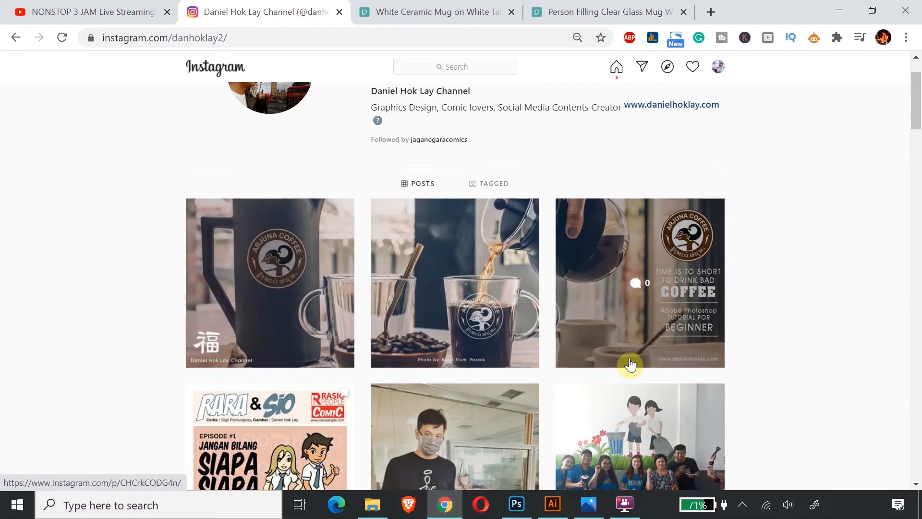
{"action": "scroll", "coordinate": [307, 308], "scroll_direction": "down", "scroll_amount": 5}
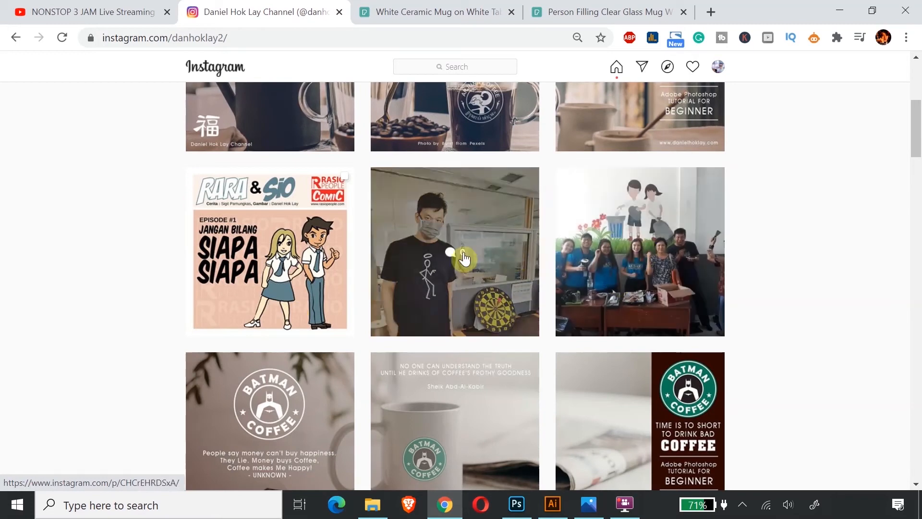
{"action": "scroll", "coordinate": [499, 288], "scroll_direction": "down", "scroll_amount": 3}
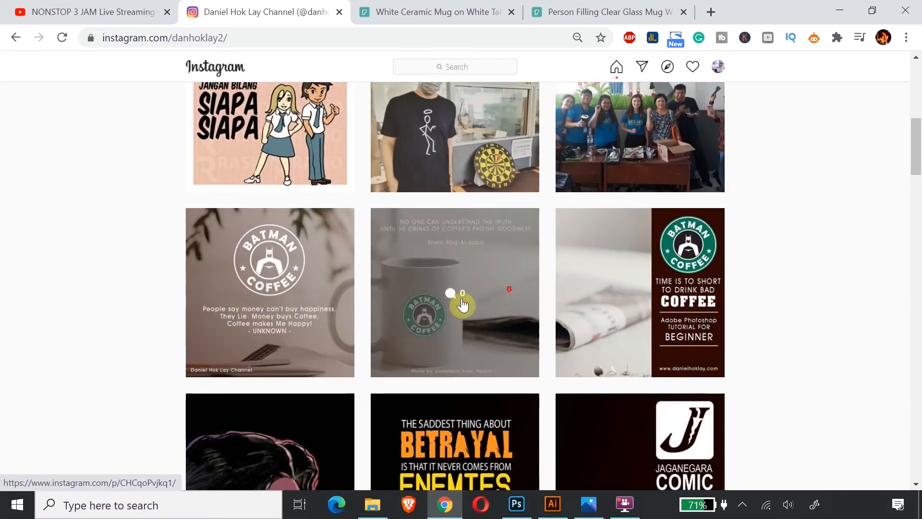
{"action": "scroll", "coordinate": [719, 296], "scroll_direction": "down", "scroll_amount": 7}
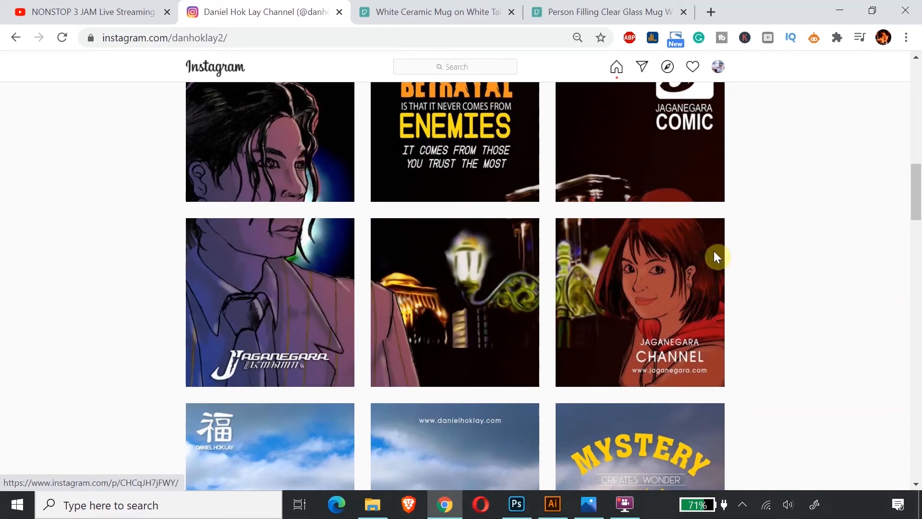
{"action": "scroll", "coordinate": [638, 250], "scroll_direction": "up", "scroll_amount": 1}
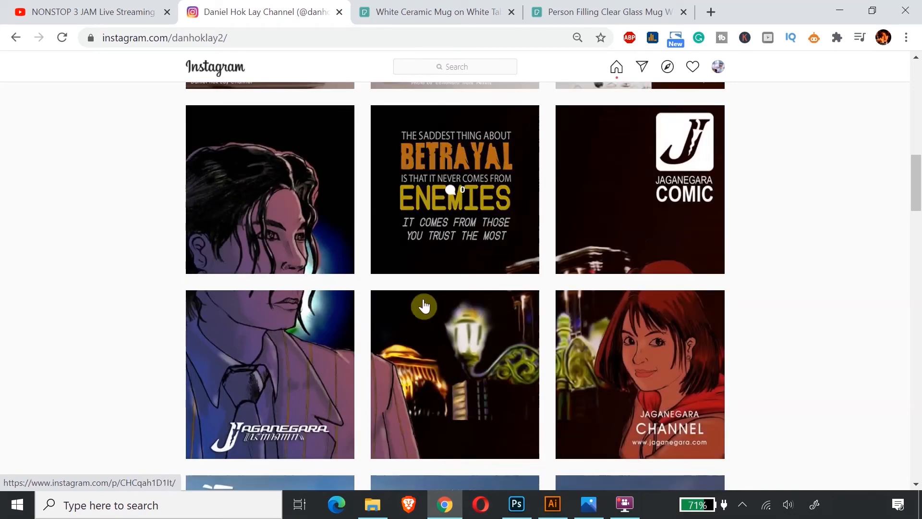
{"action": "scroll", "coordinate": [500, 311], "scroll_direction": "down", "scroll_amount": 9}
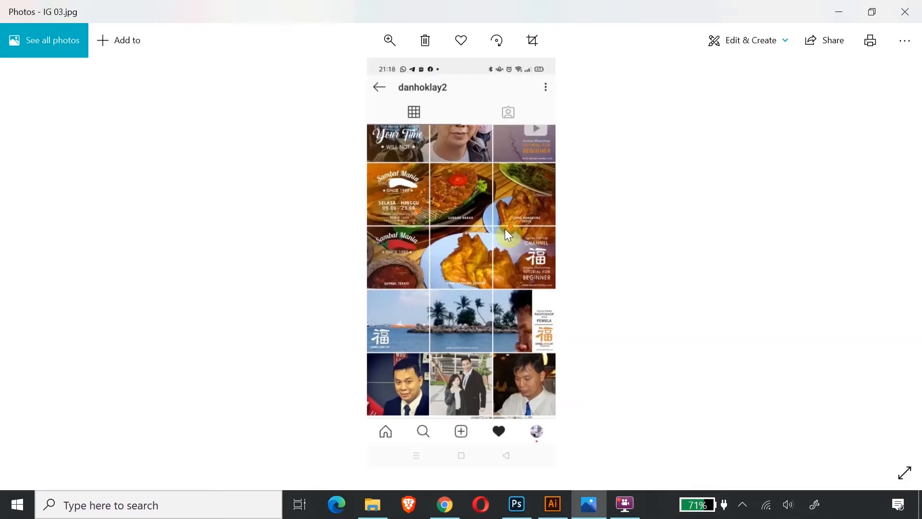
Step: Switch to Photos and examine the phone screenshots of the profile's grid, IG 01 to IG 06
{"action": "key", "text": "Right"}
{"action": "key", "text": "Right"}
{"action": "key", "text": "Right"}
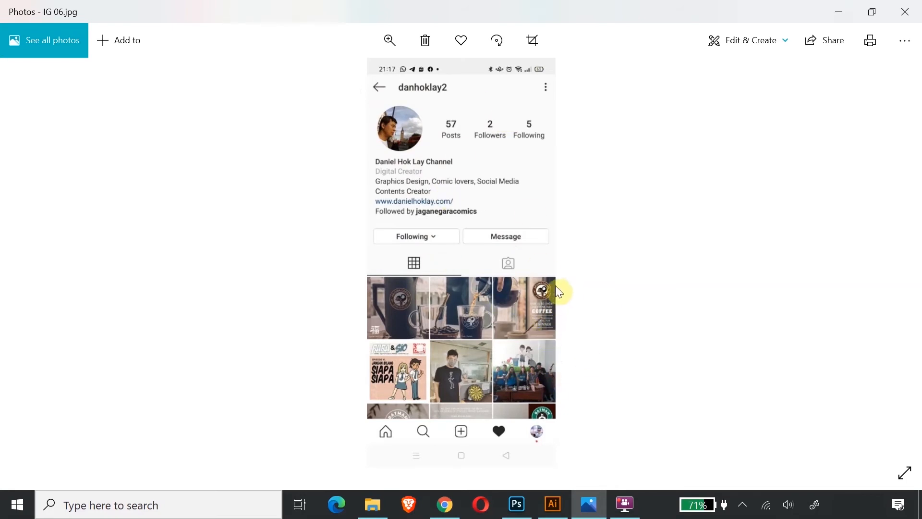
{"action": "left_click", "coordinate": [391, 39]}
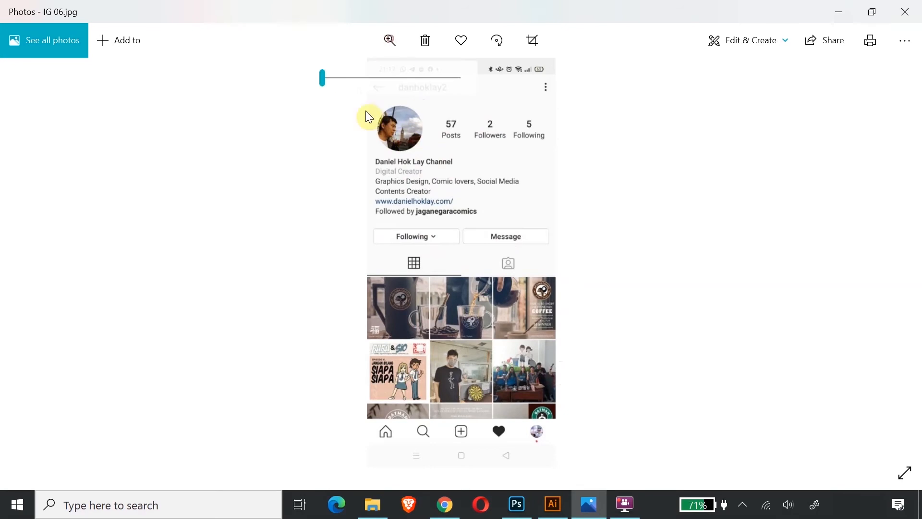
{"action": "left_click_drag", "start_coordinate": [325, 78], "coordinate": [348, 85]}
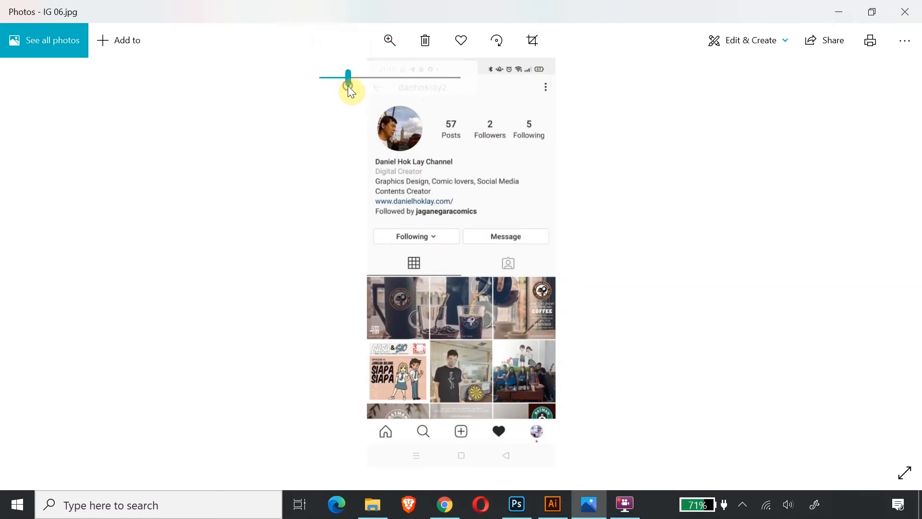
{"action": "scroll", "coordinate": [474, 319], "scroll_direction": "up", "scroll_amount": 3}
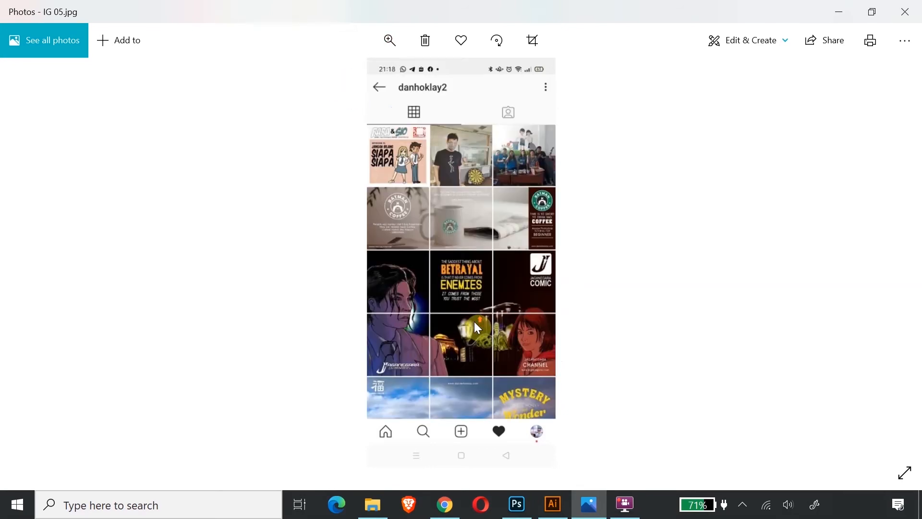
{"action": "scroll", "coordinate": [497, 283], "scroll_direction": "up", "scroll_amount": 2}
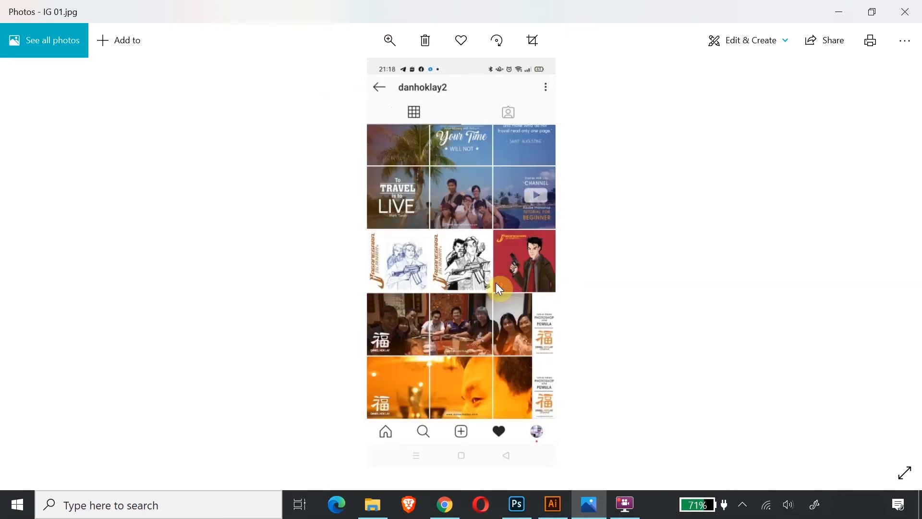
{"action": "scroll", "coordinate": [494, 278], "scroll_direction": "down", "scroll_amount": 1}
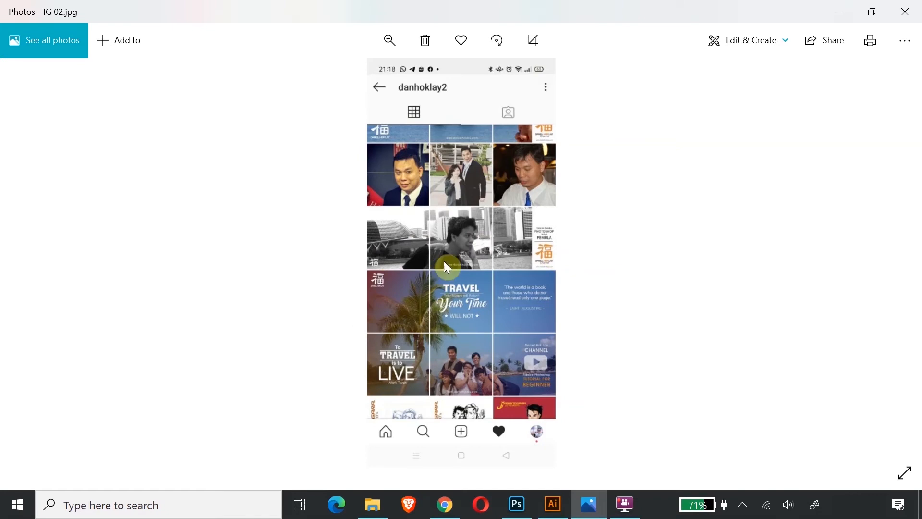
{"action": "scroll", "coordinate": [536, 343], "scroll_direction": "down", "scroll_amount": 3}
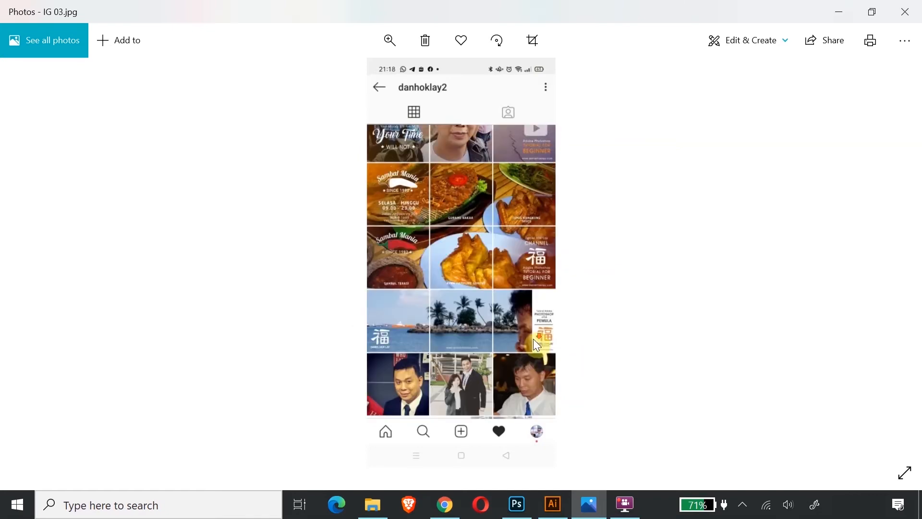
{"action": "scroll", "coordinate": [536, 344], "scroll_direction": "up", "scroll_amount": 1}
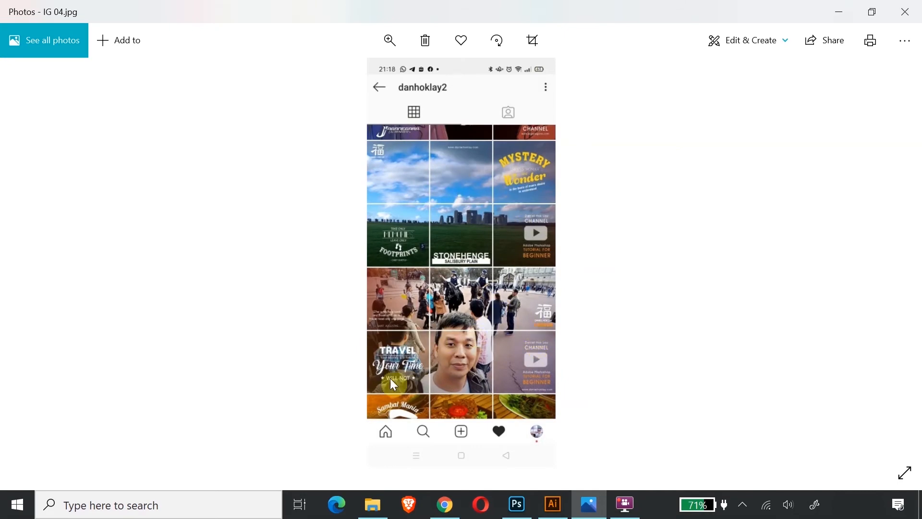
Step: Switch back to the Instagram profile in Chrome and find the London street-scene tiles below the Stonehenge row
{"action": "left_click", "coordinate": [444, 505]}
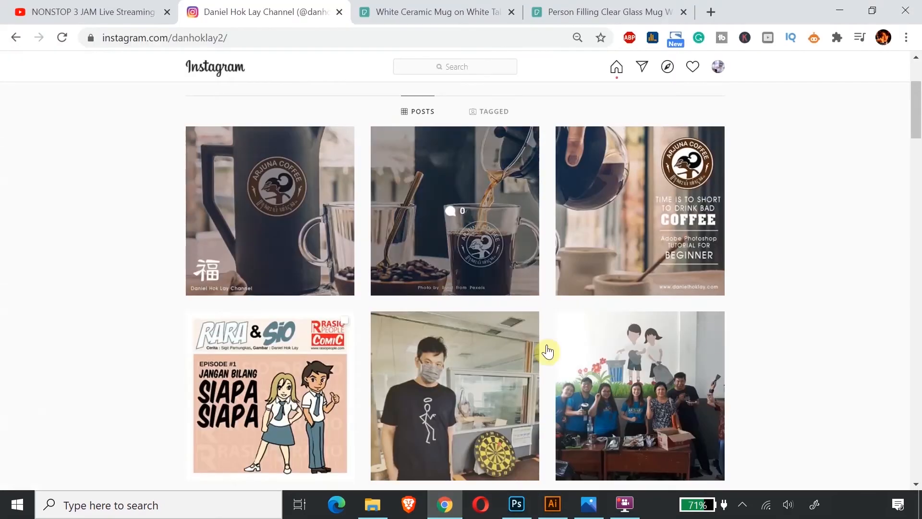
{"action": "scroll", "coordinate": [549, 356], "scroll_direction": "down", "scroll_amount": 20}
{"action": "scroll", "coordinate": [548, 356], "scroll_direction": "up", "scroll_amount": 5}
{"action": "scroll", "coordinate": [549, 358], "scroll_direction": "down", "scroll_amount": 15}
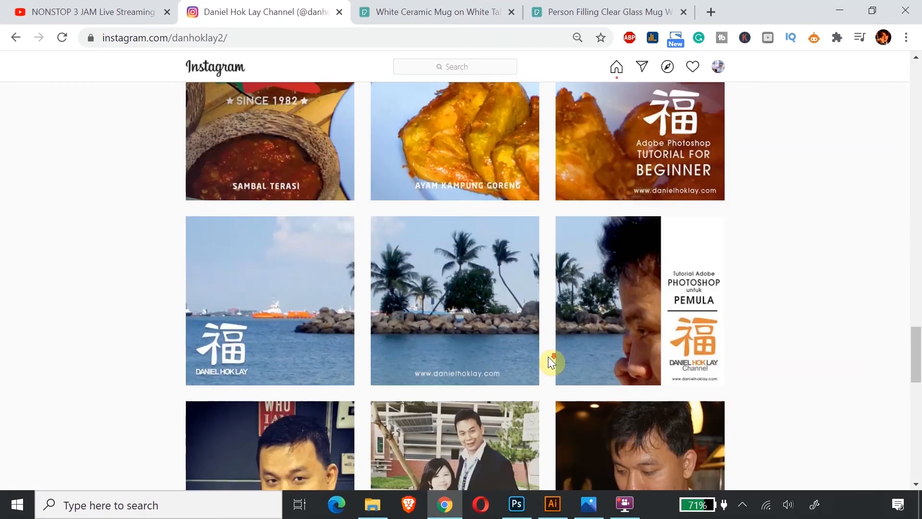
{"action": "scroll", "coordinate": [548, 353], "scroll_direction": "up", "scroll_amount": 10}
{"action": "scroll", "coordinate": [549, 353], "scroll_direction": "up", "scroll_amount": 4}
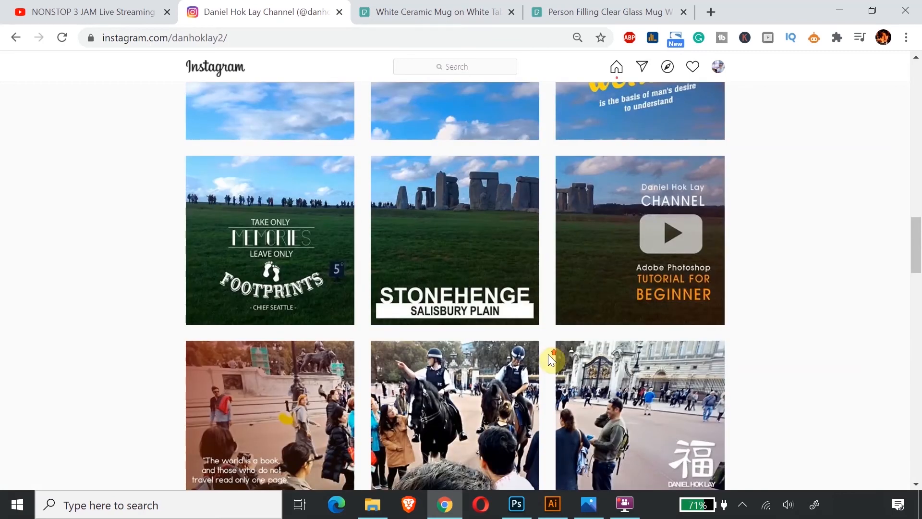
{"action": "scroll", "coordinate": [549, 343], "scroll_direction": "down", "scroll_amount": 3}
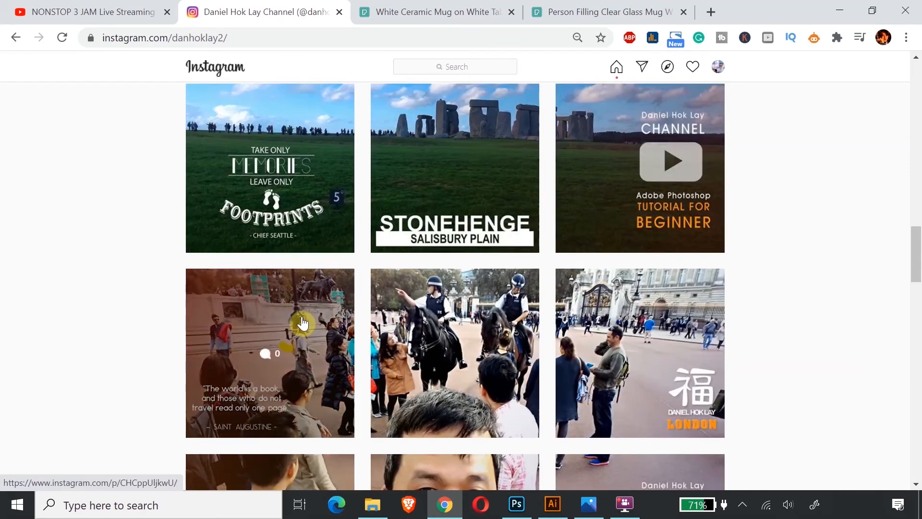
Step: View the six London grid posts one by one, from the Saint Augustine quote to the Photoshop tutorial channel tile, and close the viewer
{"action": "left_click", "coordinate": [302, 318]}
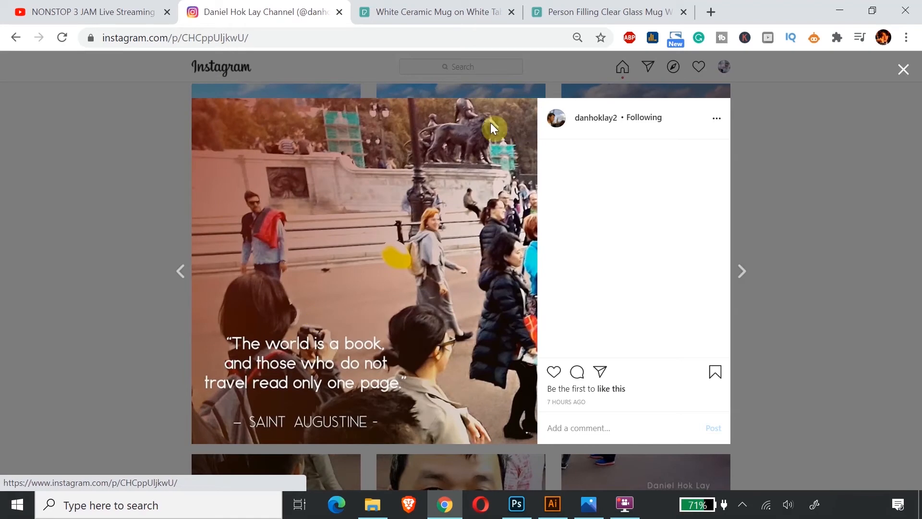
{"action": "left_click", "coordinate": [744, 272]}
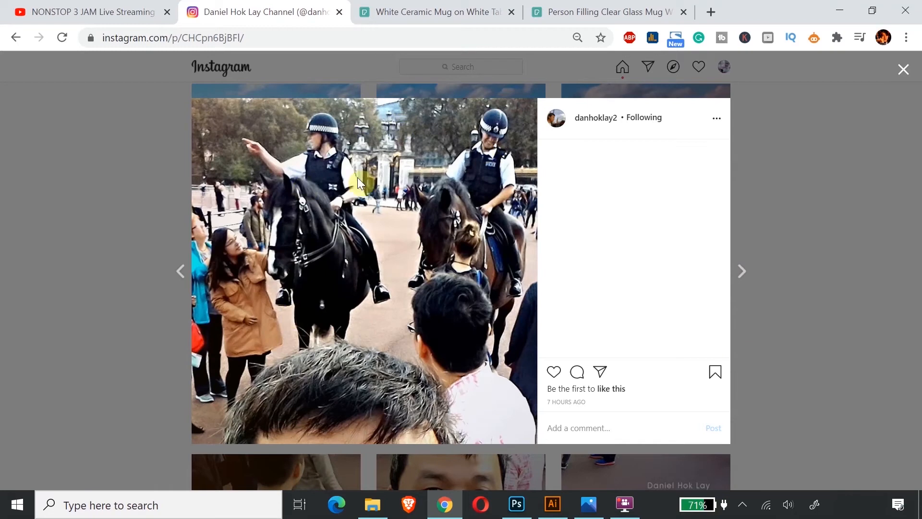
{"action": "left_click", "coordinate": [742, 278]}
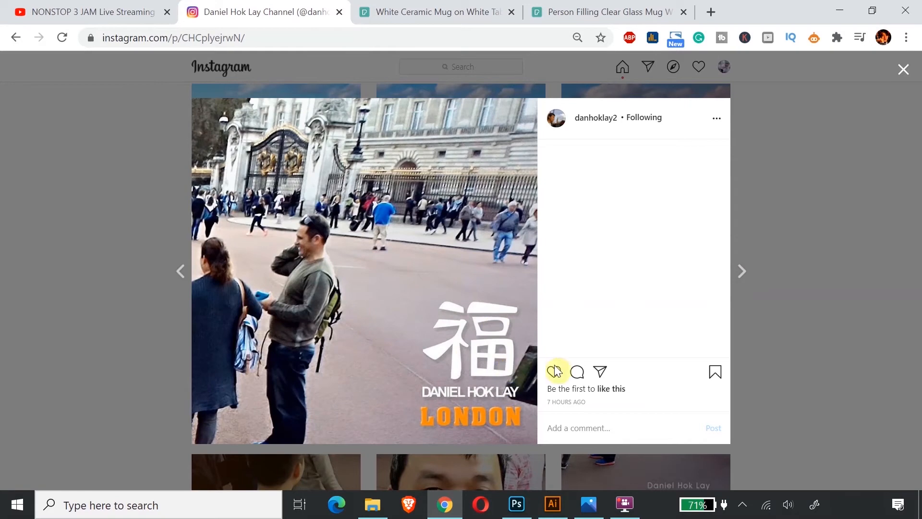
{"action": "left_click", "coordinate": [743, 278]}
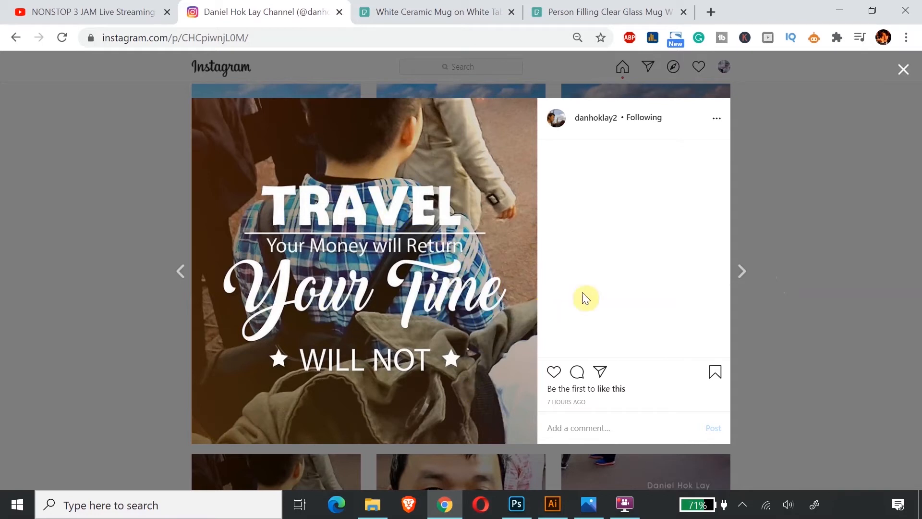
{"action": "left_click", "coordinate": [736, 272]}
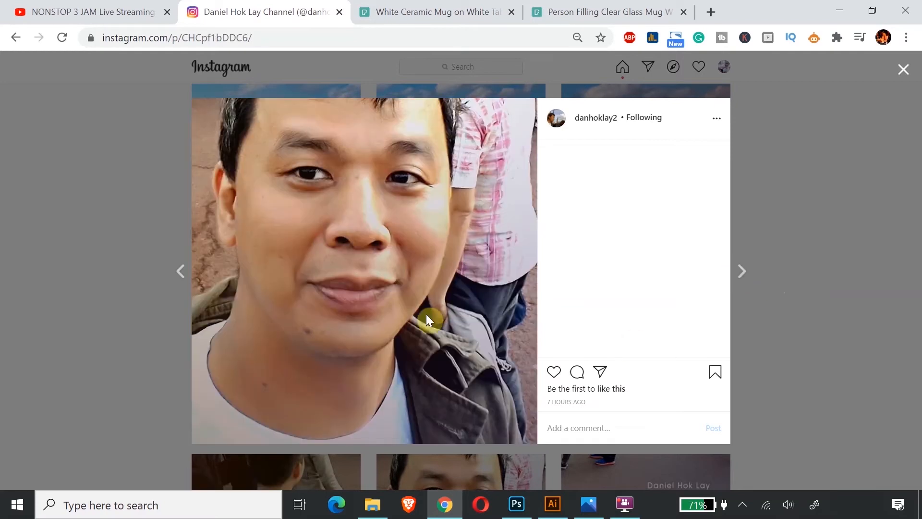
{"action": "left_click", "coordinate": [744, 275]}
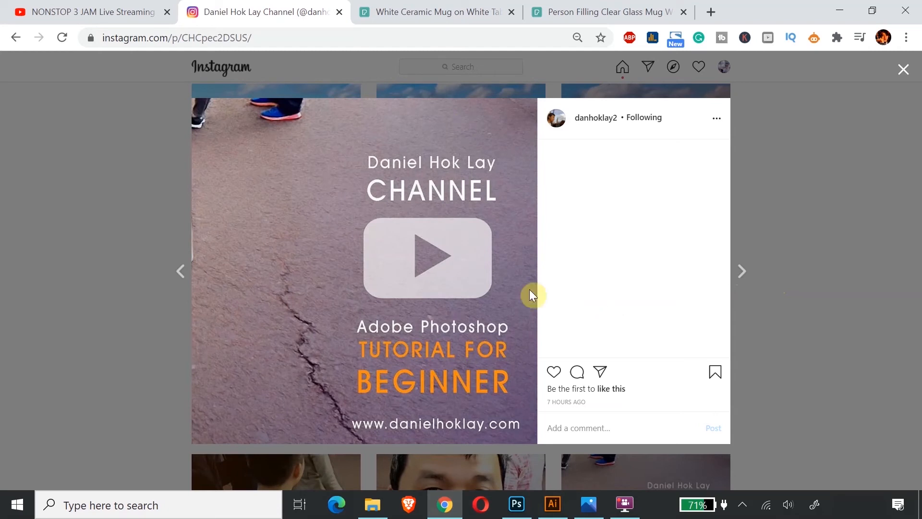
{"action": "left_click", "coordinate": [903, 70]}
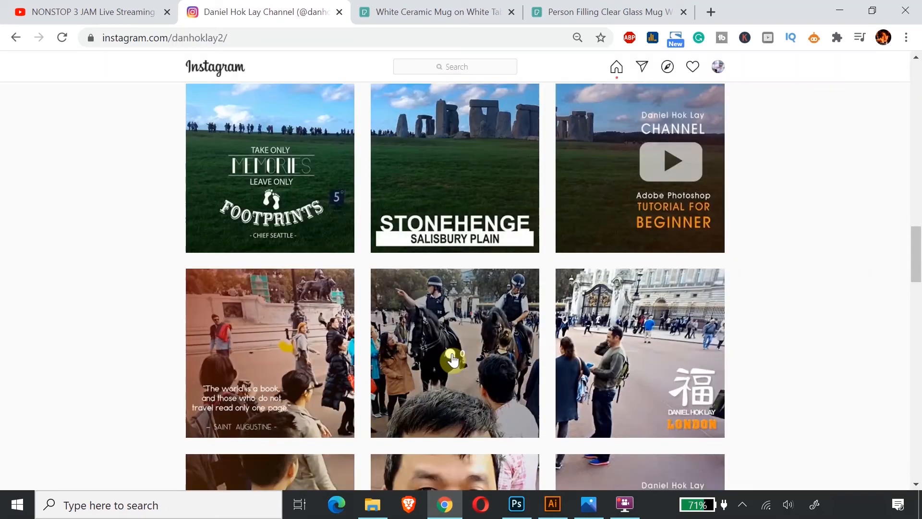
Step: Compare the London tiles with the phone screenshot IG 04 in Photos and return to the Batman Coffee tiles on the Instagram profile
{"action": "scroll", "coordinate": [449, 360], "scroll_direction": "down", "scroll_amount": 4}
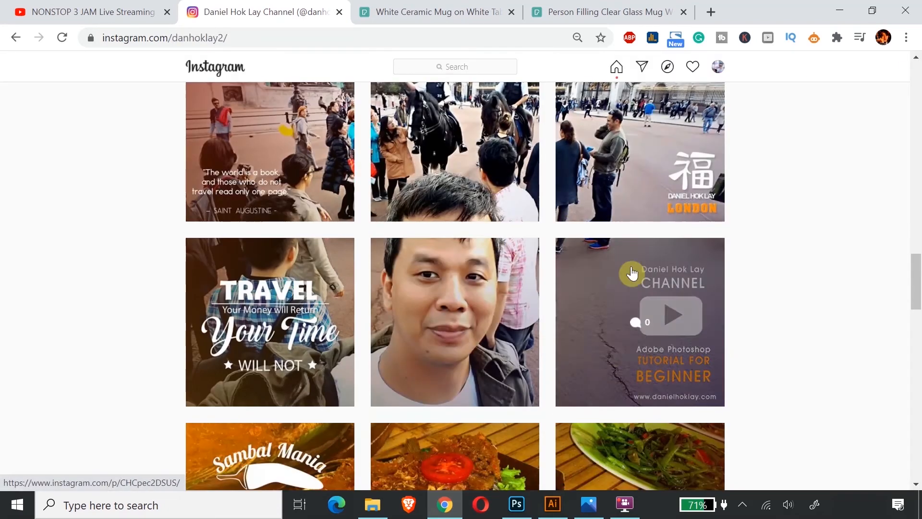
{"action": "left_click", "coordinate": [589, 504]}
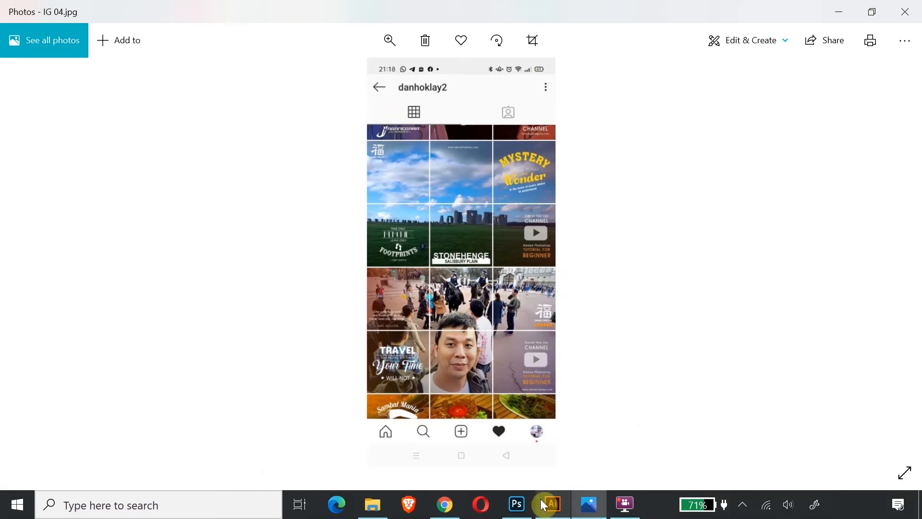
{"action": "left_click", "coordinate": [445, 504]}
{"action": "scroll", "coordinate": [505, 231], "scroll_direction": "down", "scroll_amount": 15}
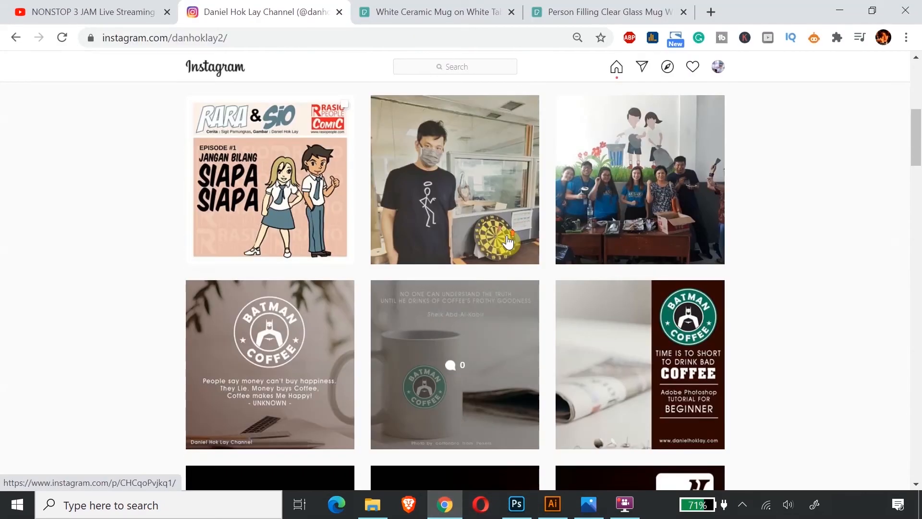
{"action": "left_click", "coordinate": [489, 363]}
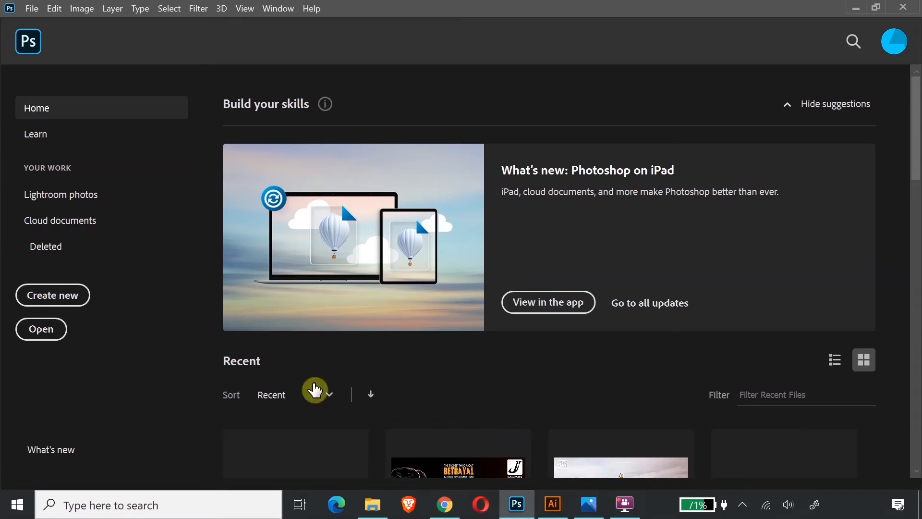
Step: Create a new document in Photoshop with a width and height of 1080 pixels
{"action": "left_click", "coordinate": [30, 9]}
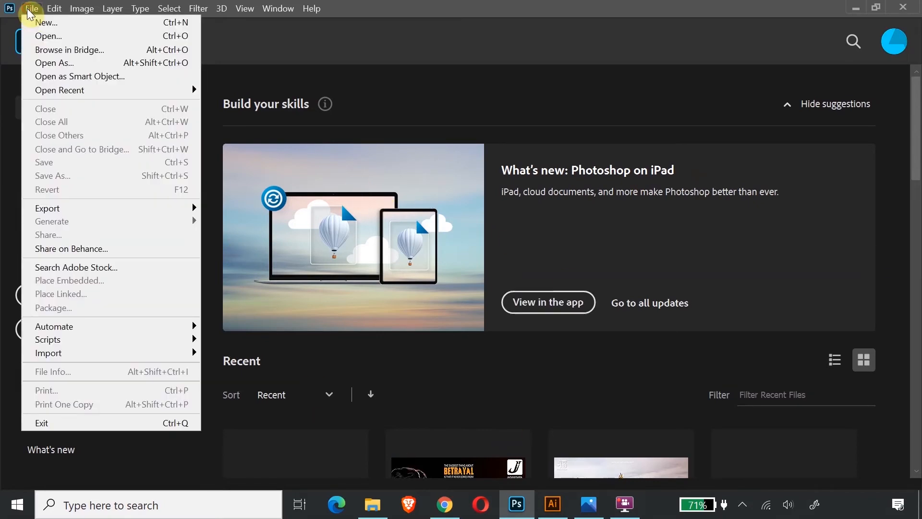
{"action": "left_click", "coordinate": [24, 21]}
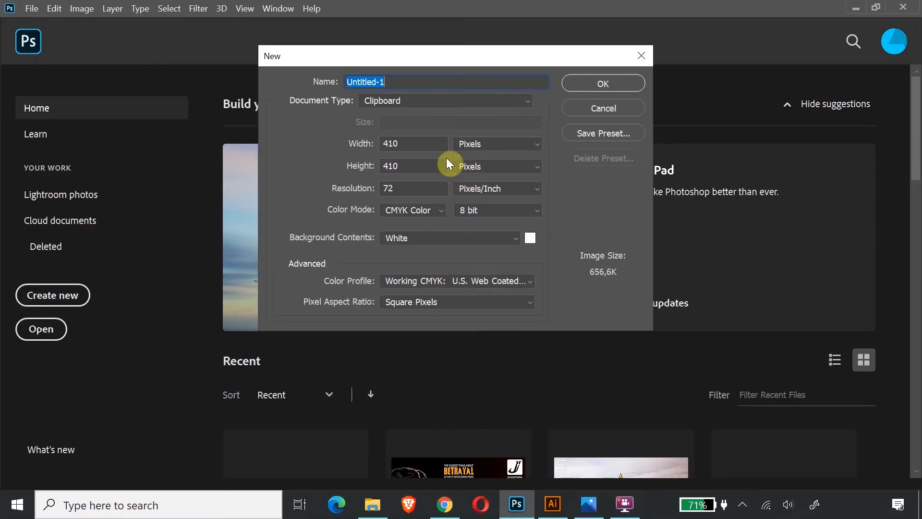
{"action": "double_click", "coordinate": [437, 143]}
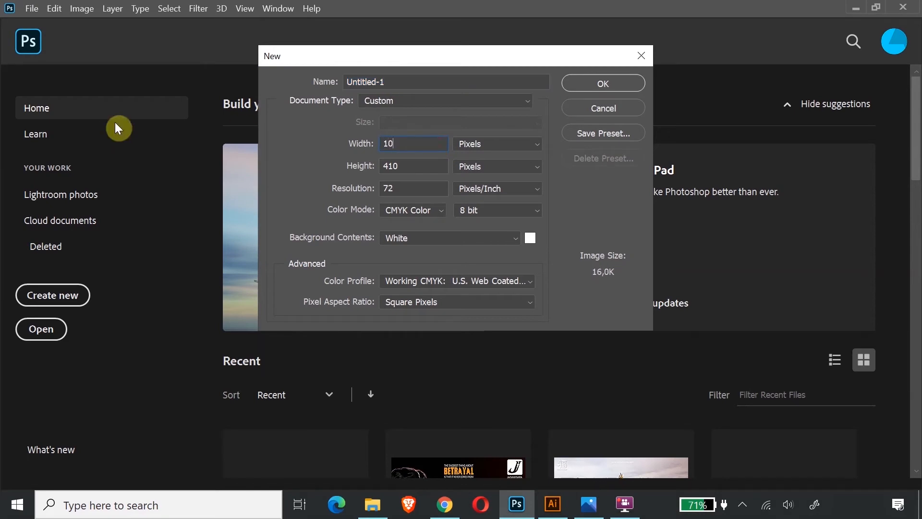
{"action": "double_click", "coordinate": [405, 165]}
{"action": "type", "text": "1080"}
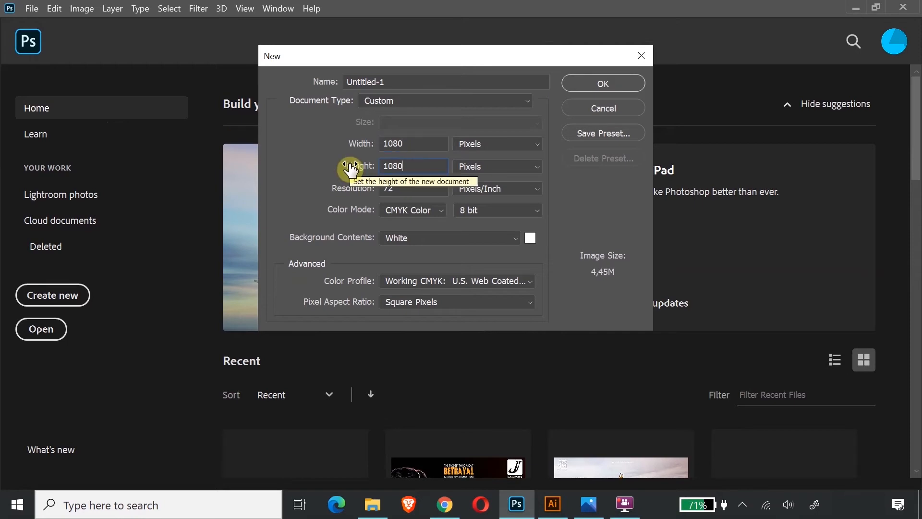
{"action": "left_click", "coordinate": [622, 82]}
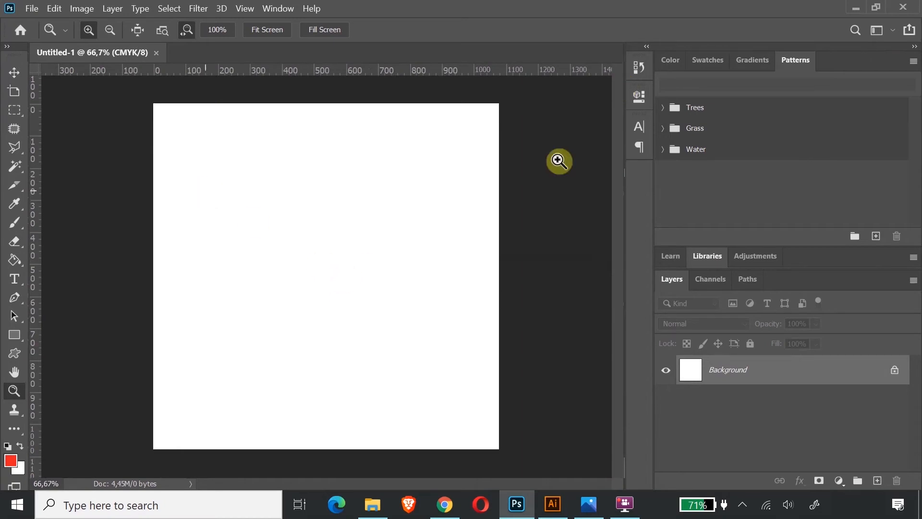
Step: Place the mug photo pexels-cottonbro-4065894 from the Sumber Vecteezy folder as an embedded image in the document
{"action": "left_click", "coordinate": [32, 8]}
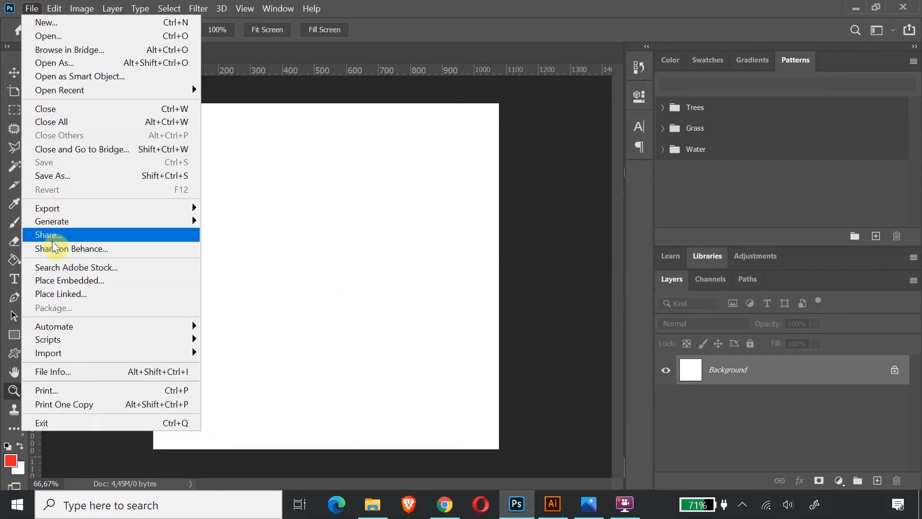
{"action": "left_click", "coordinate": [72, 287]}
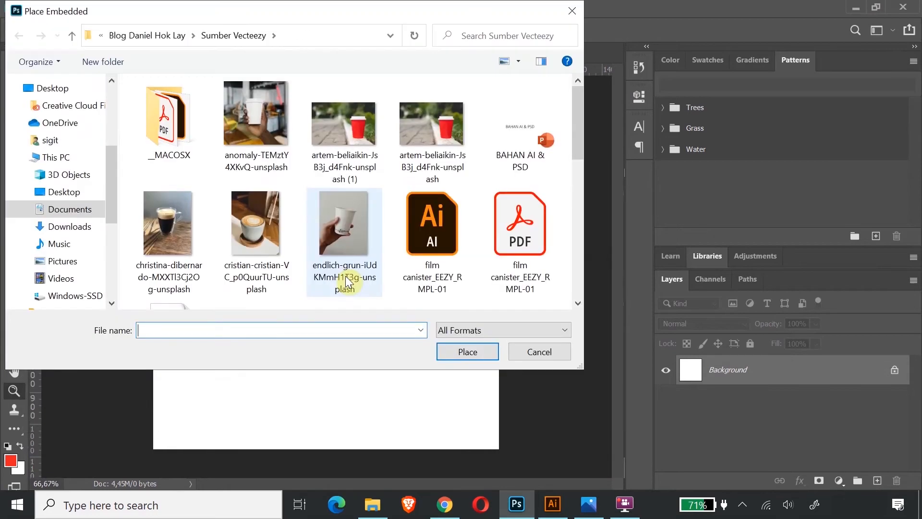
{"action": "left_click_drag", "start_coordinate": [580, 102], "coordinate": [587, 206]}
{"action": "left_click", "coordinate": [183, 134]}
{"action": "left_click", "coordinate": [473, 354]}
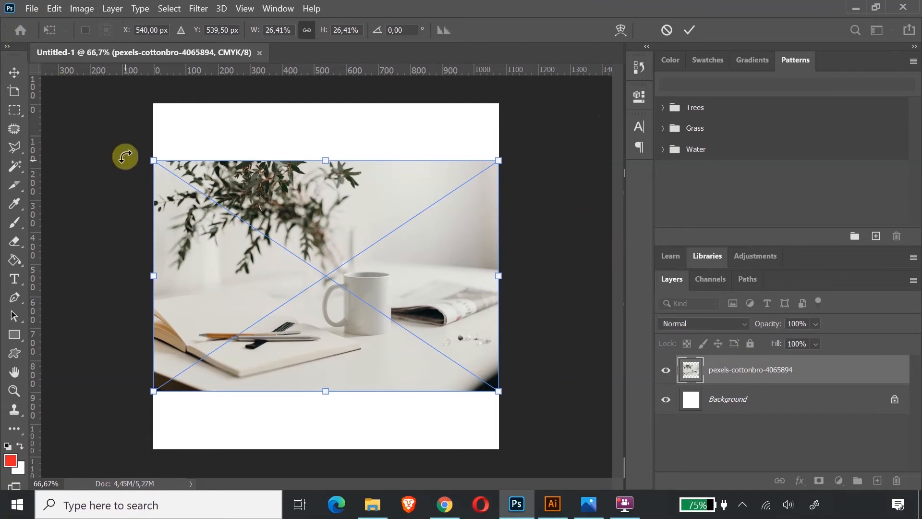
Step: Enlarge the placed mug photo to about 58.5% so it fills the canvas, with the mug left of centre
{"action": "left_click_drag", "start_coordinate": [149, 163], "coordinate": [37, 84]}
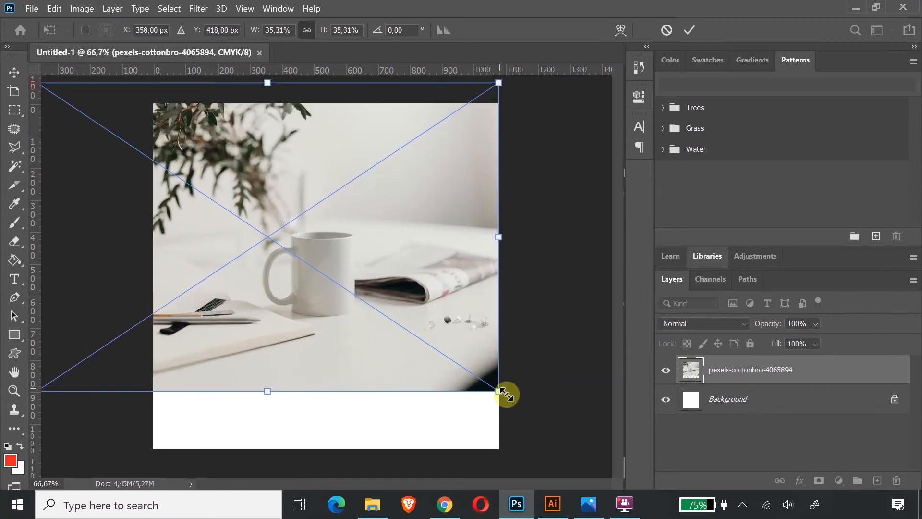
{"action": "left_click_drag", "start_coordinate": [494, 389], "coordinate": [612, 469]}
{"action": "left_click_drag", "start_coordinate": [476, 365], "coordinate": [343, 340]}
{"action": "left_click_drag", "start_coordinate": [486, 444], "coordinate": [716, 468]}
{"action": "left_click_drag", "start_coordinate": [494, 336], "coordinate": [384, 293]}
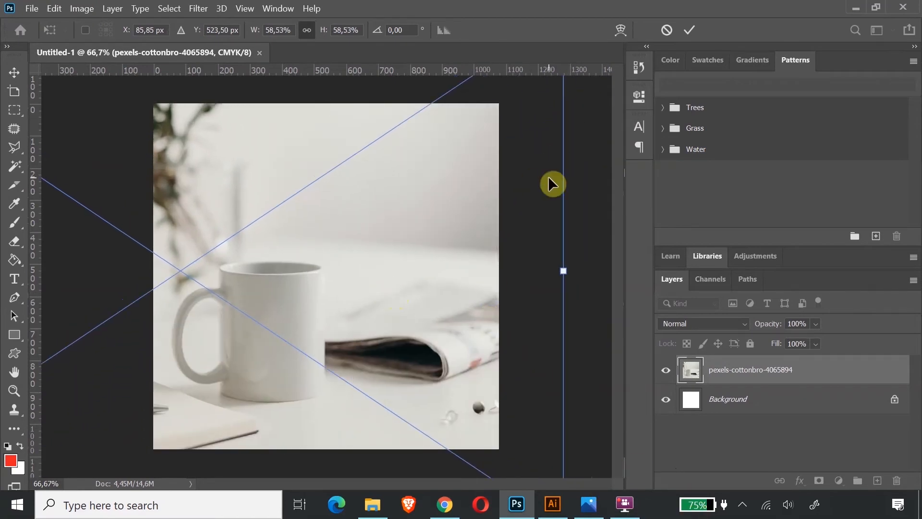
Step: Scale the mug photo to about 69.6%, apply the transformation and reposition it with the mug in the canvas's lower-left area
{"action": "key", "text": "ctrl+minus"}
{"action": "key", "text": "ctrl+minus"}
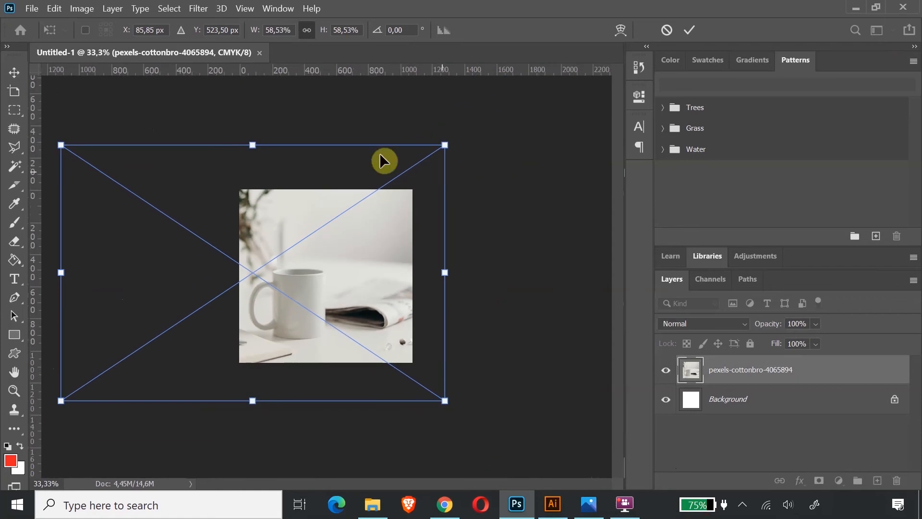
{"action": "left_click_drag", "start_coordinate": [442, 153], "coordinate": [524, 112]}
{"action": "left_click_drag", "start_coordinate": [421, 212], "coordinate": [381, 215]}
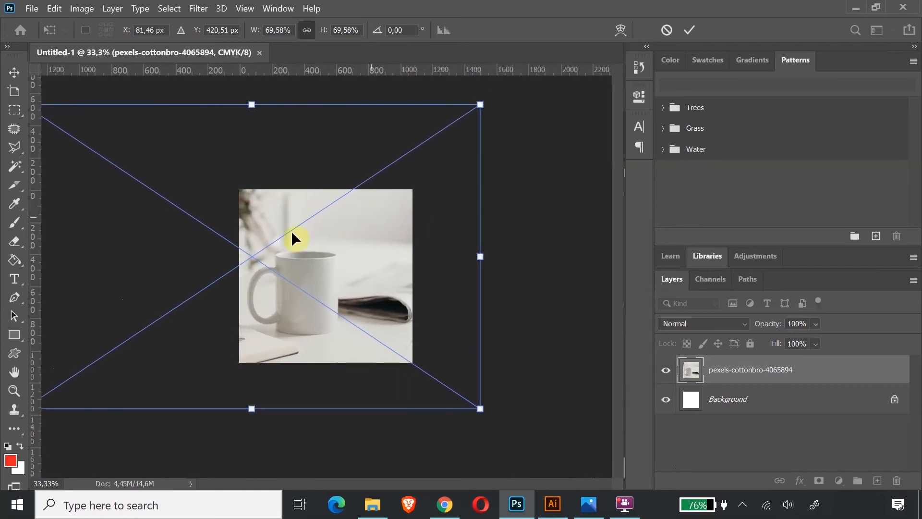
{"action": "left_click", "coordinate": [14, 73]}
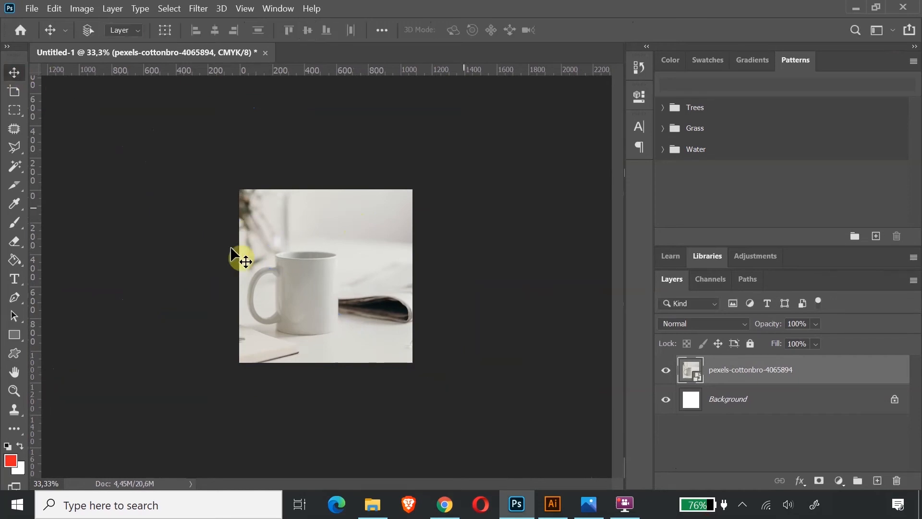
{"action": "left_click_drag", "start_coordinate": [299, 262], "coordinate": [293, 281]}
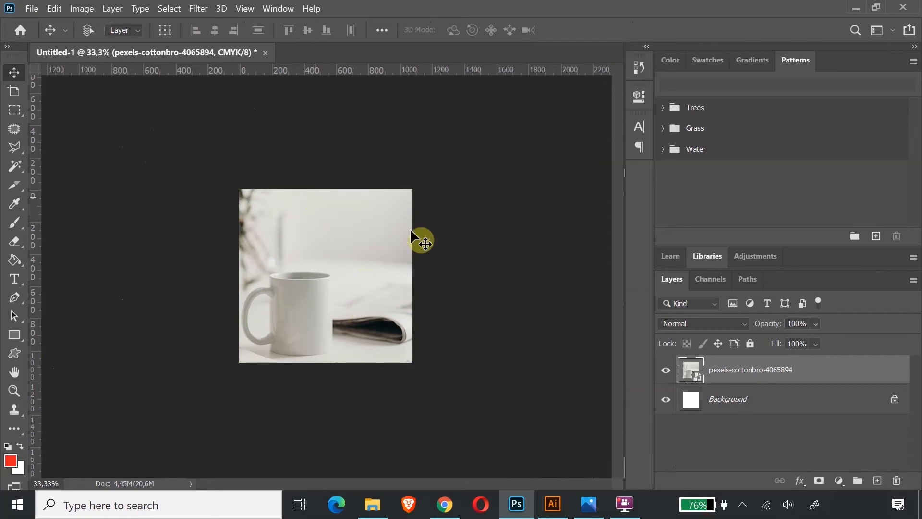
{"action": "left_click", "coordinate": [14, 390]}
{"action": "left_click_drag", "start_coordinate": [319, 276], "coordinate": [333, 325]}
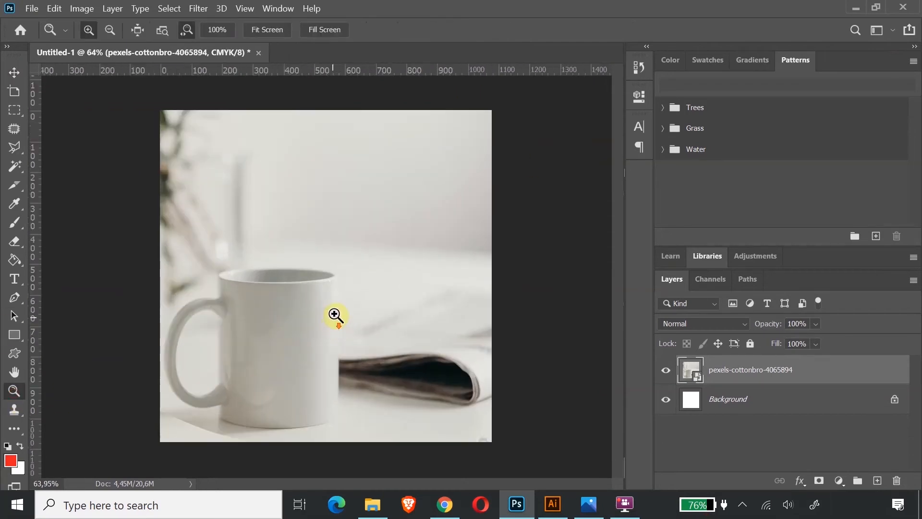
Step: Switch to Illustrator and compare the plain and crowned Batman Coffee logos with the Starbucks reference image
{"action": "left_click", "coordinate": [552, 503]}
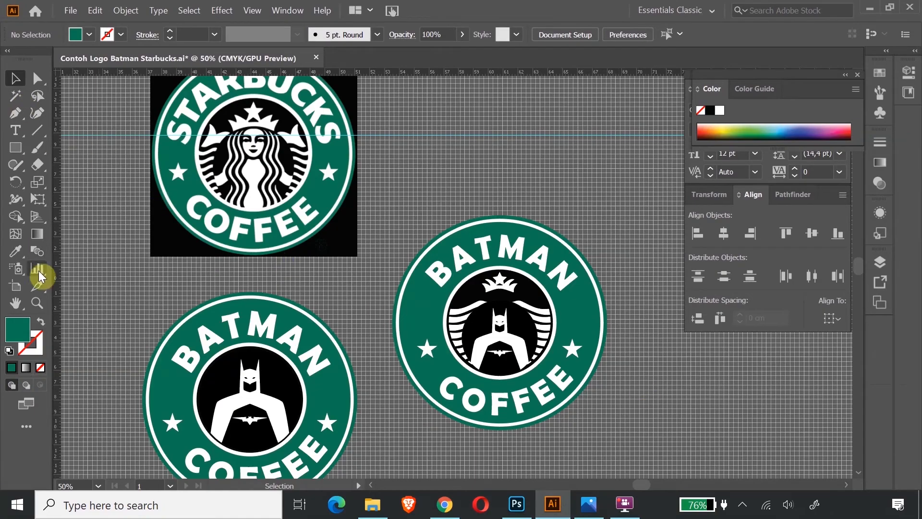
{"action": "left_click_drag", "start_coordinate": [354, 307], "coordinate": [364, 205]}
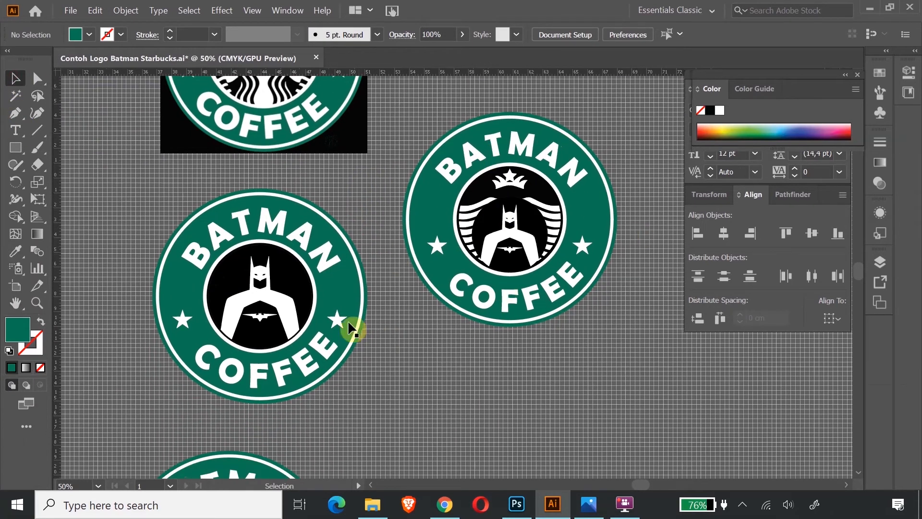
{"action": "left_click", "coordinate": [308, 293]}
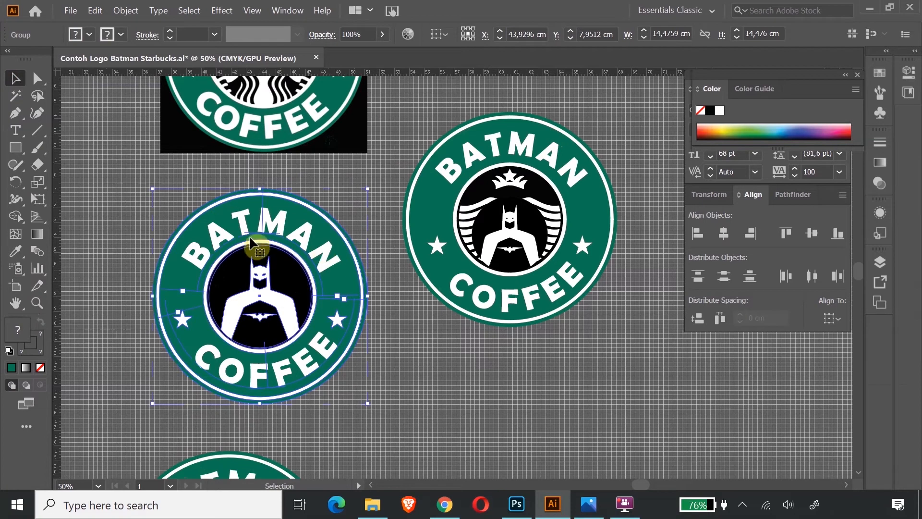
{"action": "left_click", "coordinate": [515, 214]}
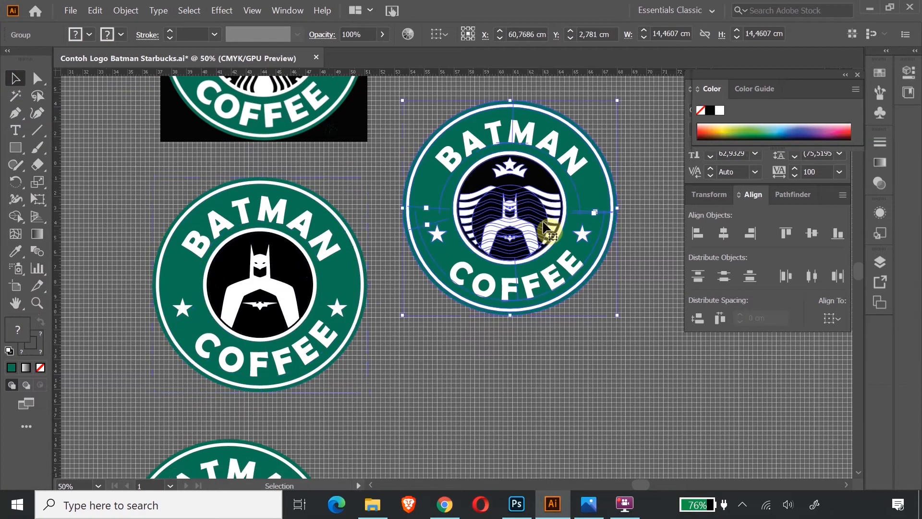
{"action": "scroll", "coordinate": [548, 226], "scroll_direction": "up", "scroll_amount": 3}
{"action": "scroll", "coordinate": [548, 226], "scroll_direction": "up", "scroll_amount": 1}
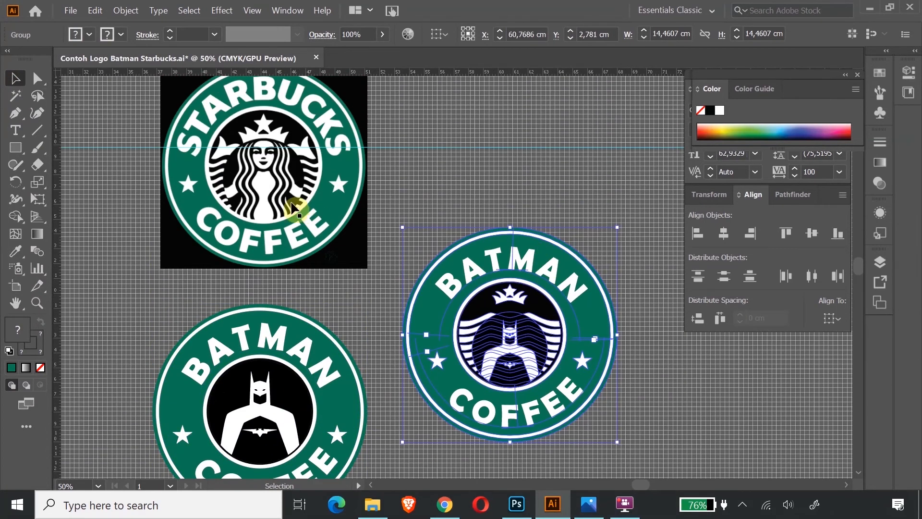
{"action": "left_click", "coordinate": [725, 377]}
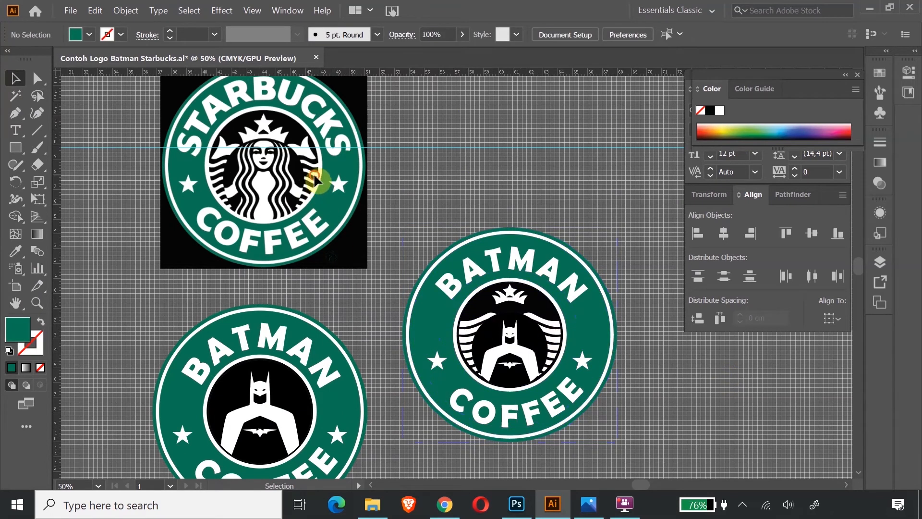
{"action": "left_click", "coordinate": [313, 188]}
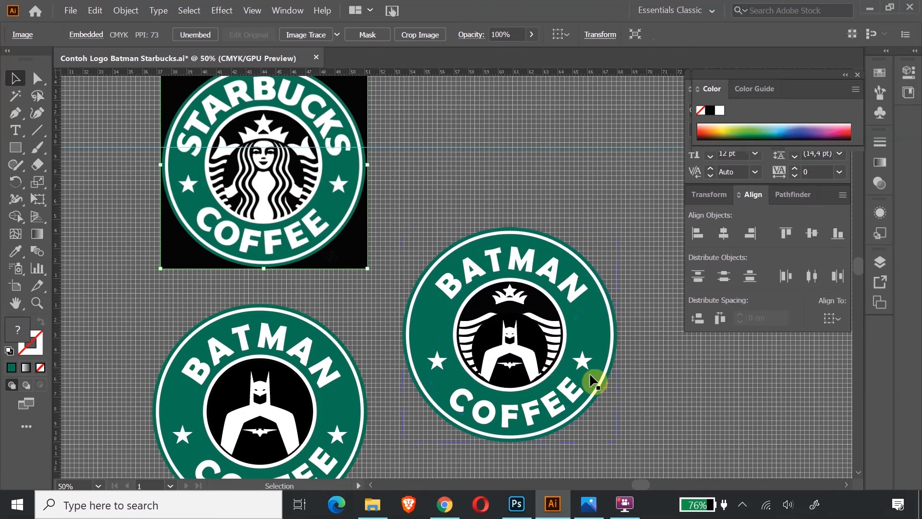
Step: Rearrange the logos so the plain Batman Coffee logo sits below the Starbucks image and the crowned version to its right
{"action": "left_click", "coordinate": [548, 382]}
{"action": "left_click_drag", "start_coordinate": [548, 382], "coordinate": [552, 179]}
{"action": "left_click", "coordinate": [344, 367]}
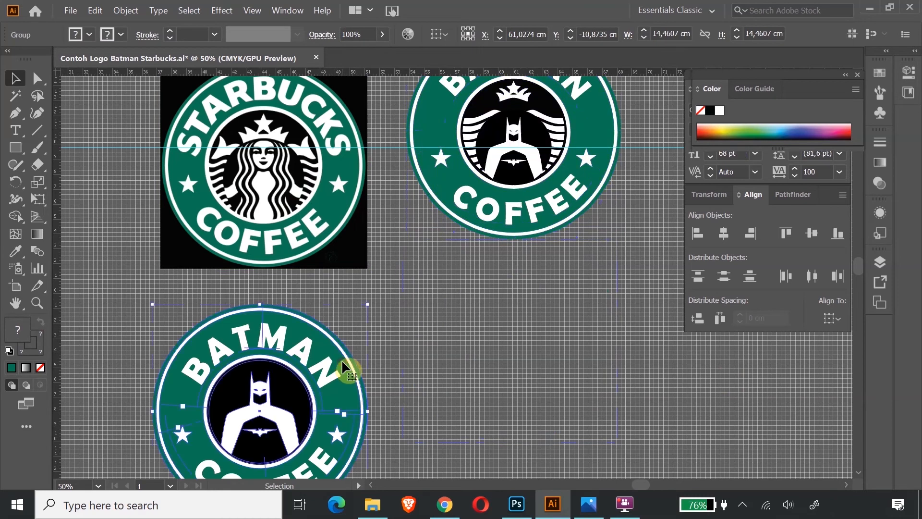
{"action": "left_click_drag", "start_coordinate": [344, 409], "coordinate": [556, 361]}
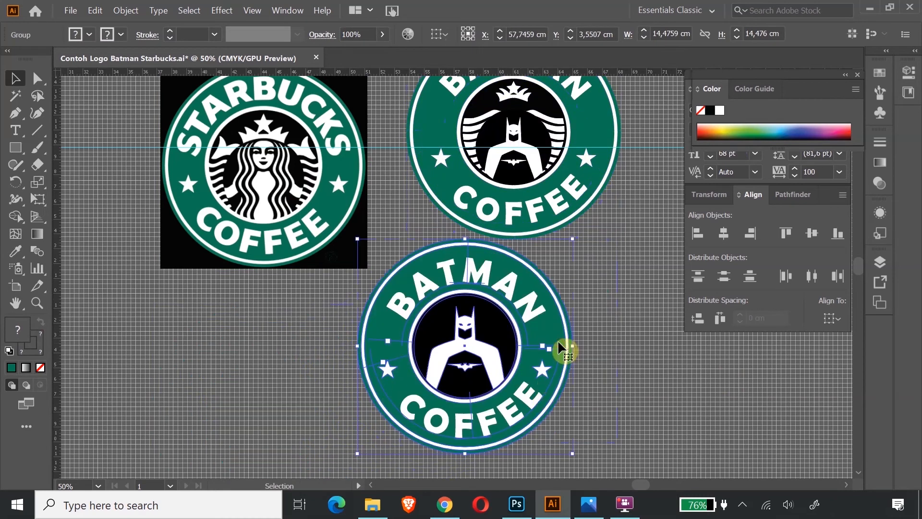
{"action": "left_click_drag", "start_coordinate": [555, 328], "coordinate": [321, 350]}
{"action": "left_click", "coordinate": [475, 212]}
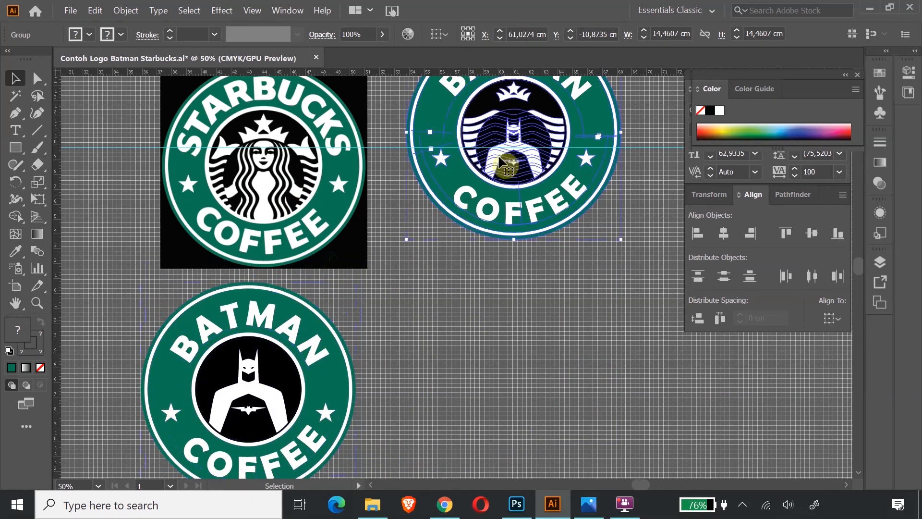
{"action": "left_click_drag", "start_coordinate": [515, 132], "coordinate": [535, 276]}
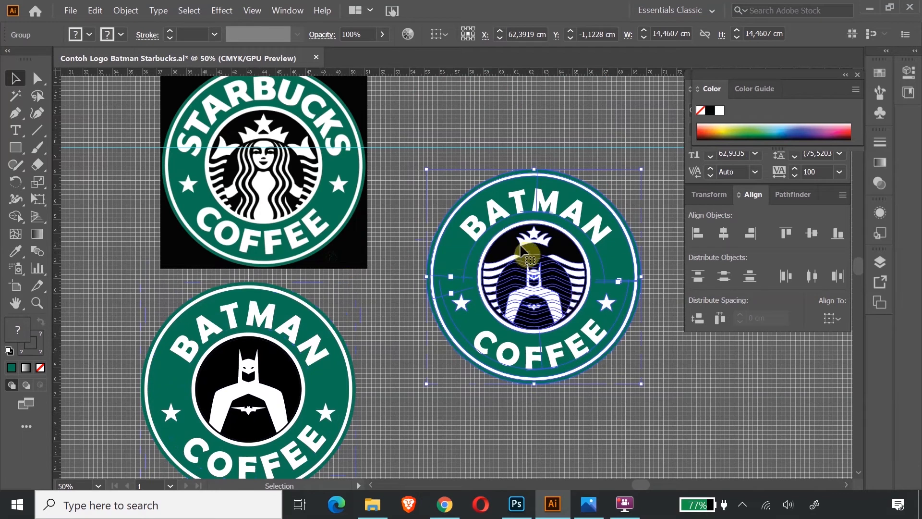
Step: Ungroup the crowned Batman Coffee logo and move its curved BATMAN lettering up and away from the green ring
{"action": "right_click", "coordinate": [495, 219]}
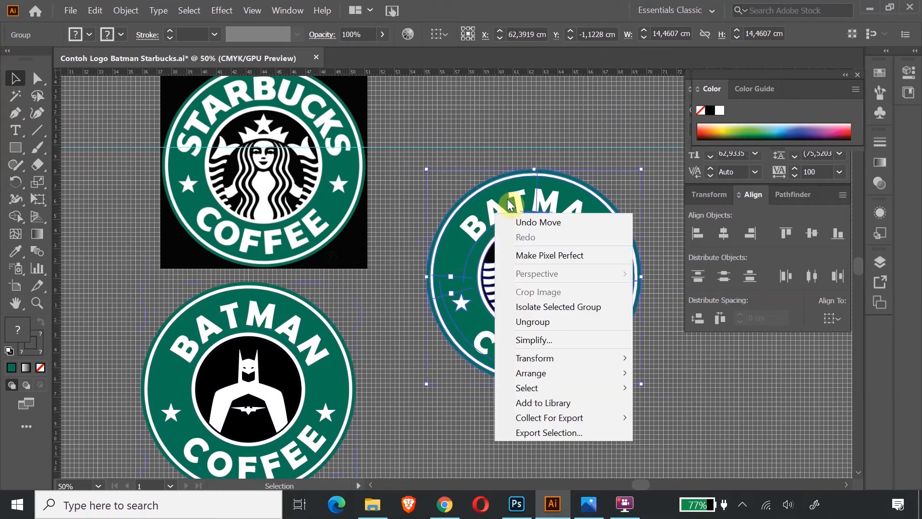
{"action": "left_click", "coordinate": [533, 322]}
{"action": "left_click", "coordinate": [474, 426]}
{"action": "left_click_drag", "start_coordinate": [476, 234], "coordinate": [535, 112]}
Step: Ungroup the crowned logo's remaining artwork and pull its ring away from the Batman figure to show the separate parts
{"action": "left_click", "coordinate": [495, 235]}
{"action": "right_click", "coordinate": [486, 230]}
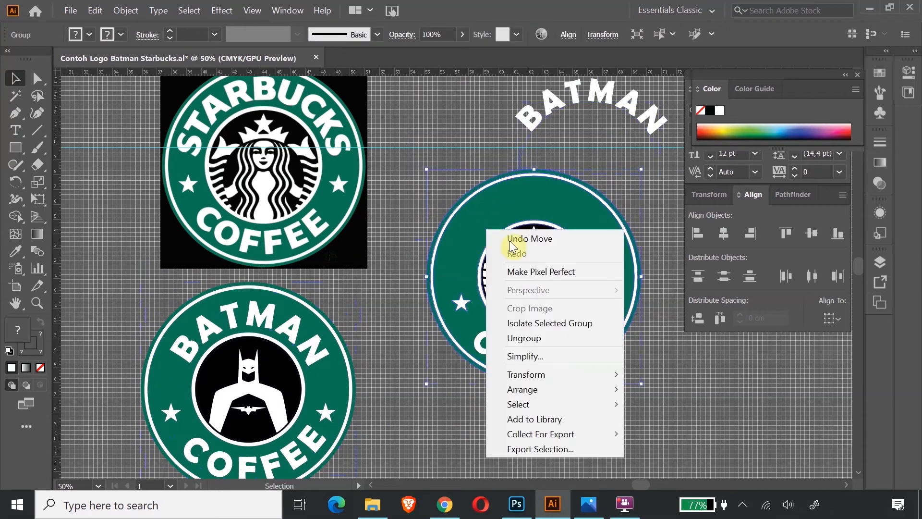
{"action": "left_click", "coordinate": [529, 338]}
{"action": "left_click", "coordinate": [395, 331]}
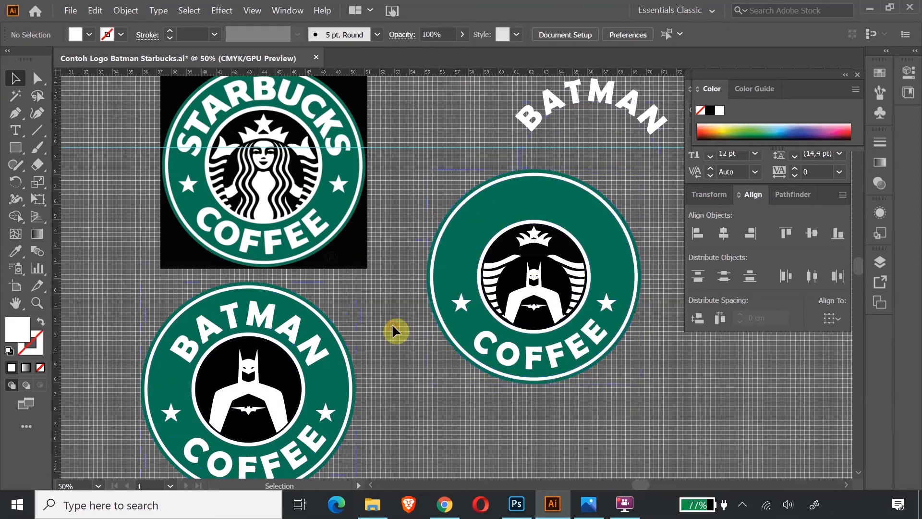
{"action": "left_click_drag", "start_coordinate": [585, 224], "coordinate": [540, 172]}
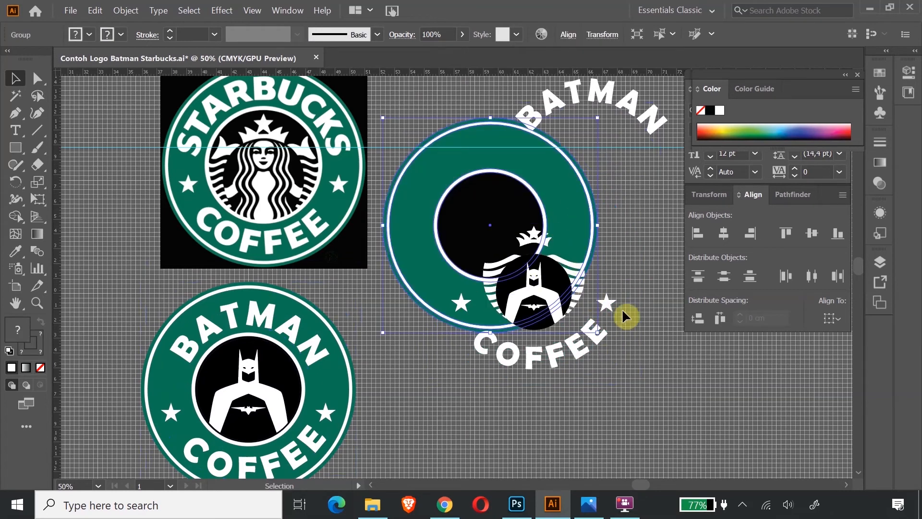
{"action": "left_click_drag", "start_coordinate": [568, 225], "coordinate": [708, 343]}
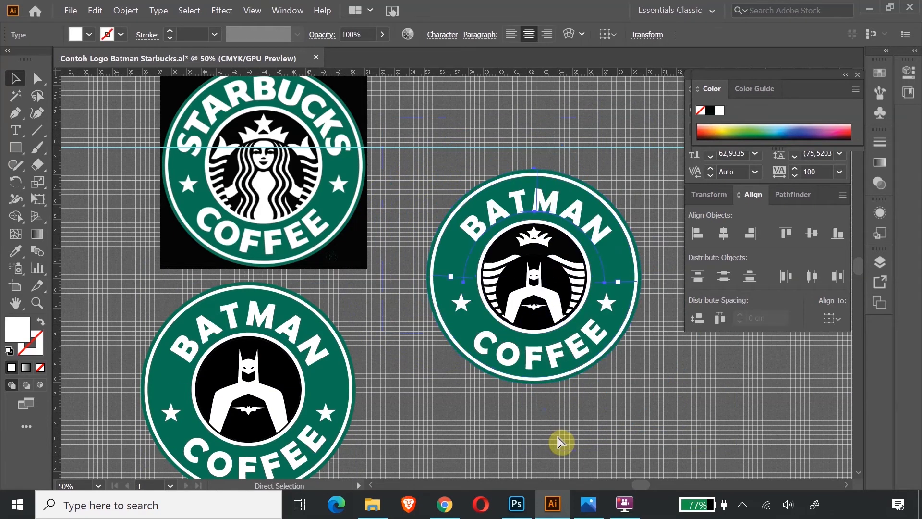
Step: Undo the separation of the crowned Batman Coffee logo so its parts form one intact group again
{"action": "left_click", "coordinate": [708, 395]}
{"action": "left_click", "coordinate": [497, 243]}
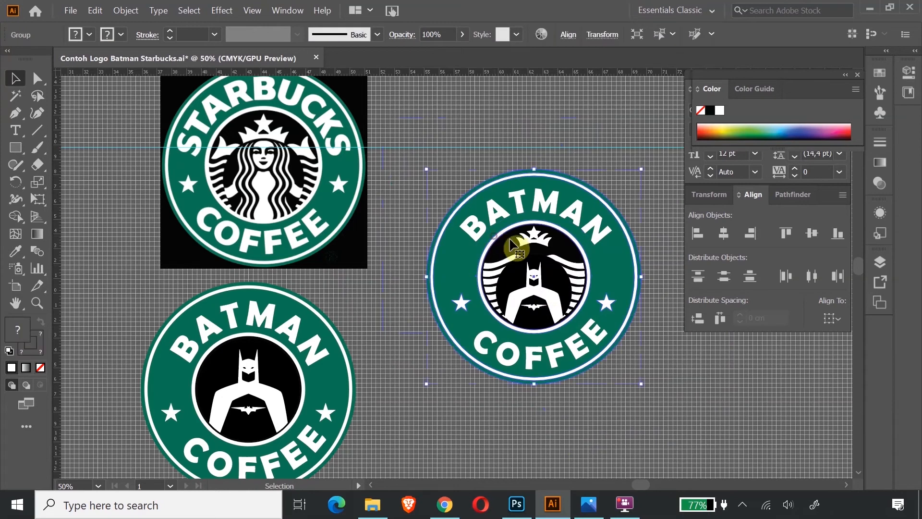
{"action": "left_click", "coordinate": [694, 369]}
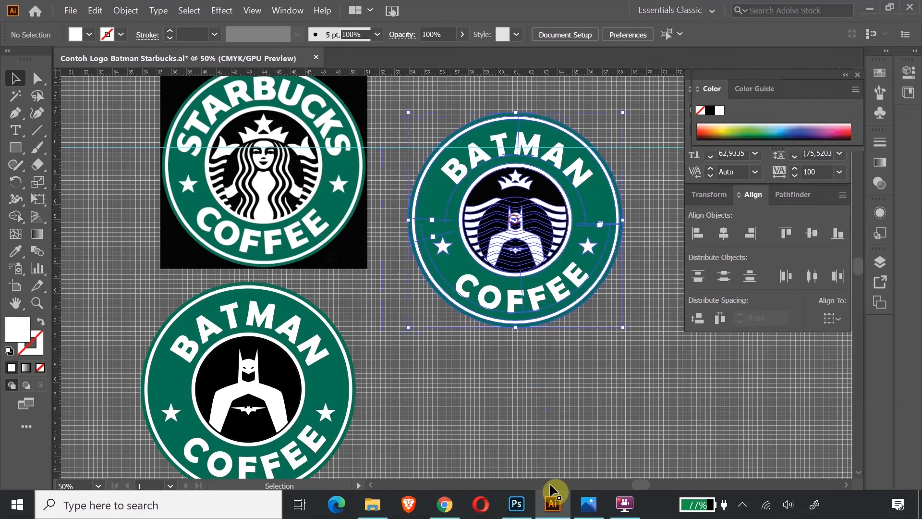
{"action": "left_click", "coordinate": [575, 286]}
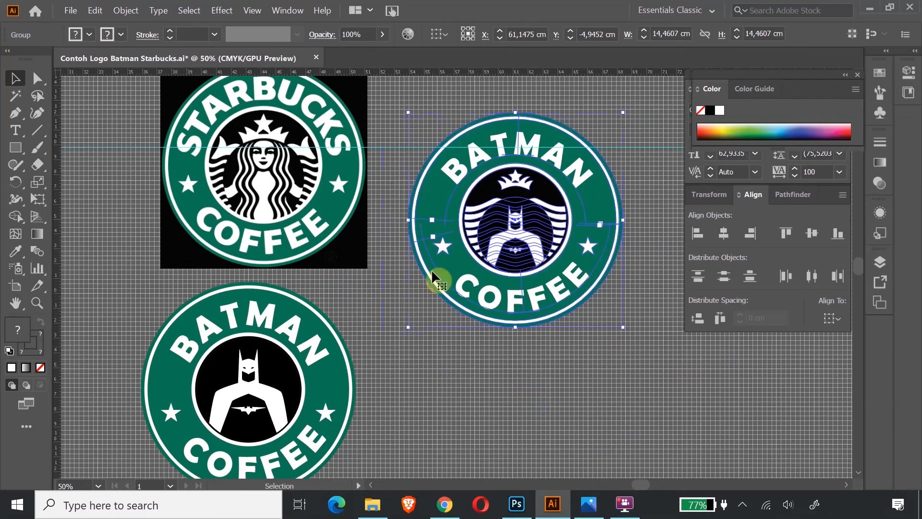
{"action": "double_click", "coordinate": [430, 200]}
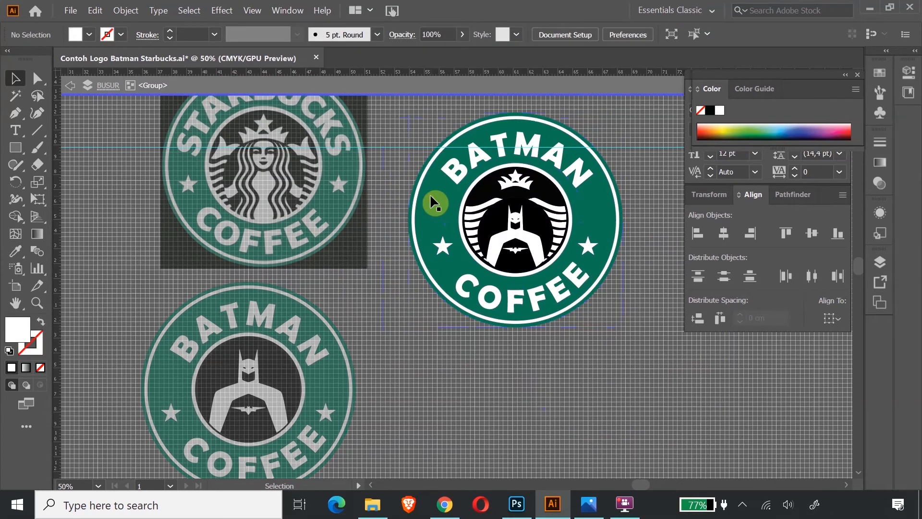
{"action": "double_click", "coordinate": [431, 201]}
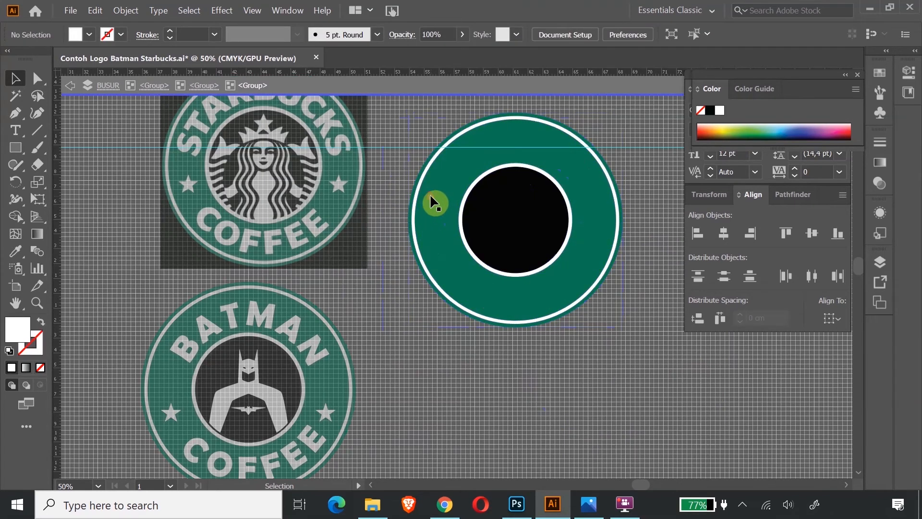
{"action": "double_click", "coordinate": [431, 198]}
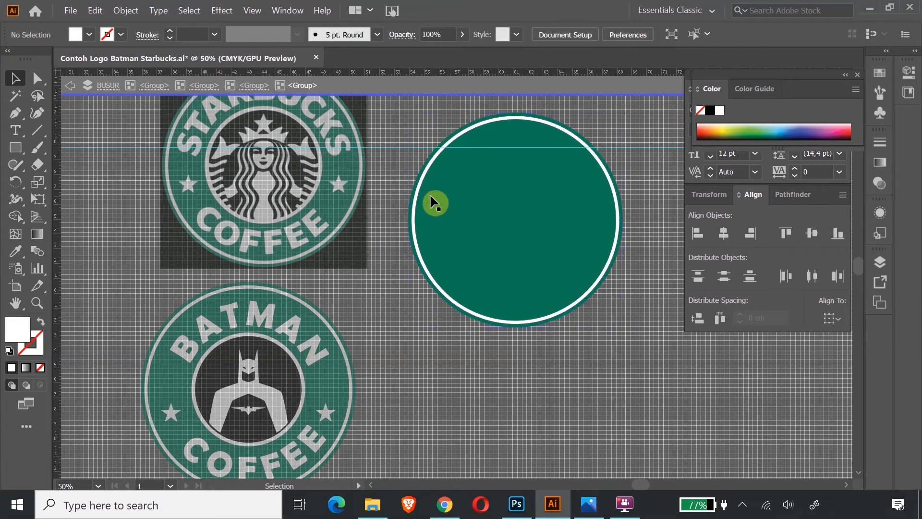
{"action": "double_click", "coordinate": [435, 201]}
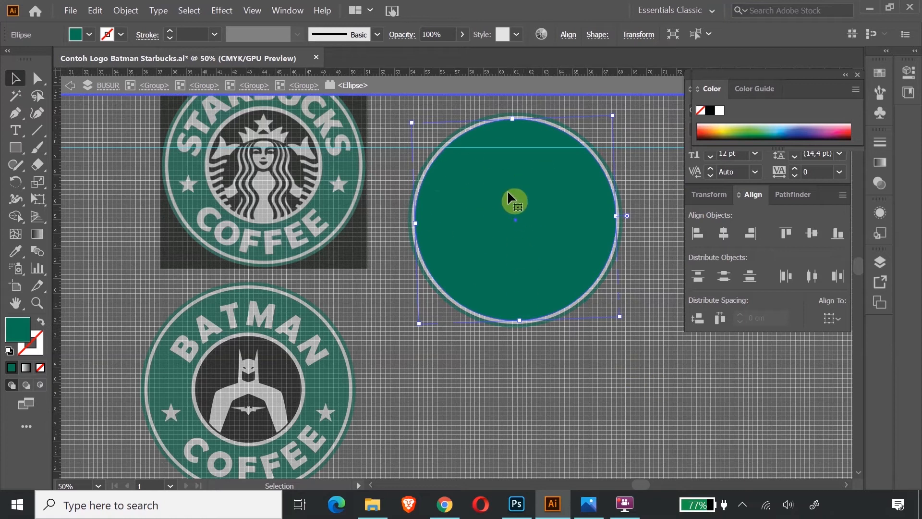
{"action": "double_click", "coordinate": [19, 329]}
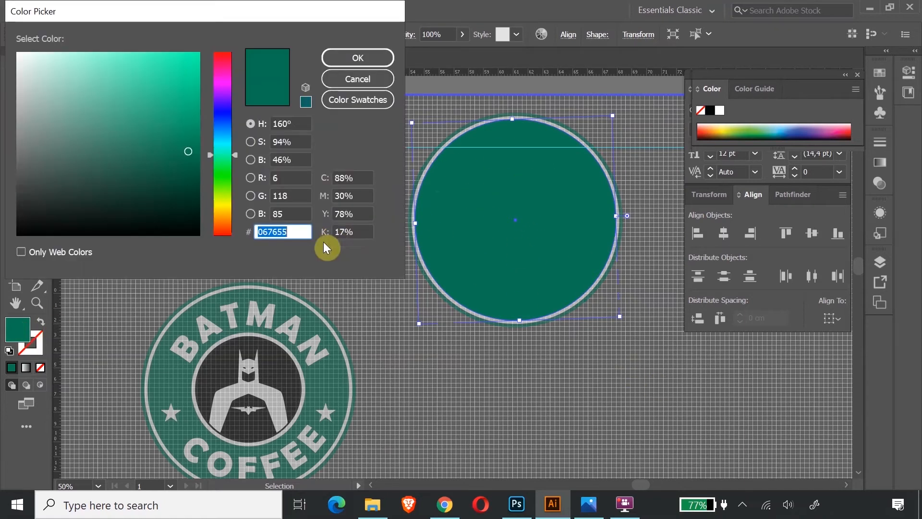
{"action": "left_click", "coordinate": [390, 80]}
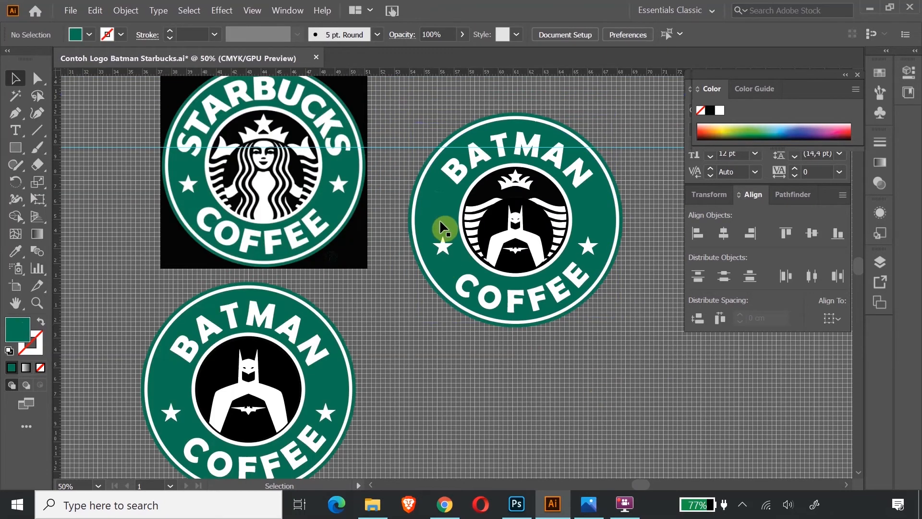
Step: Isolate the large green disc nested inside the crowned logo's groups and fill it with red 9E0202
{"action": "double_click", "coordinate": [442, 211]}
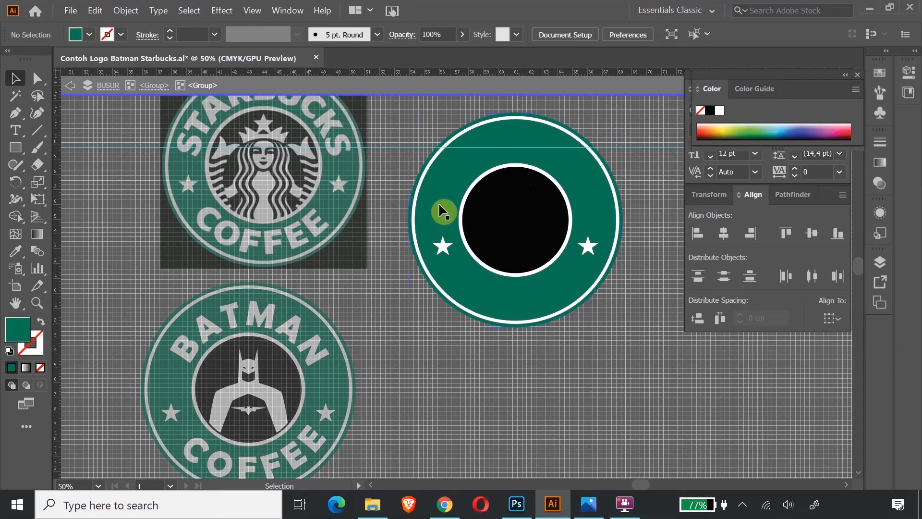
{"action": "double_click", "coordinate": [442, 212]}
{"action": "double_click", "coordinate": [442, 212]}
{"action": "double_click", "coordinate": [442, 211]}
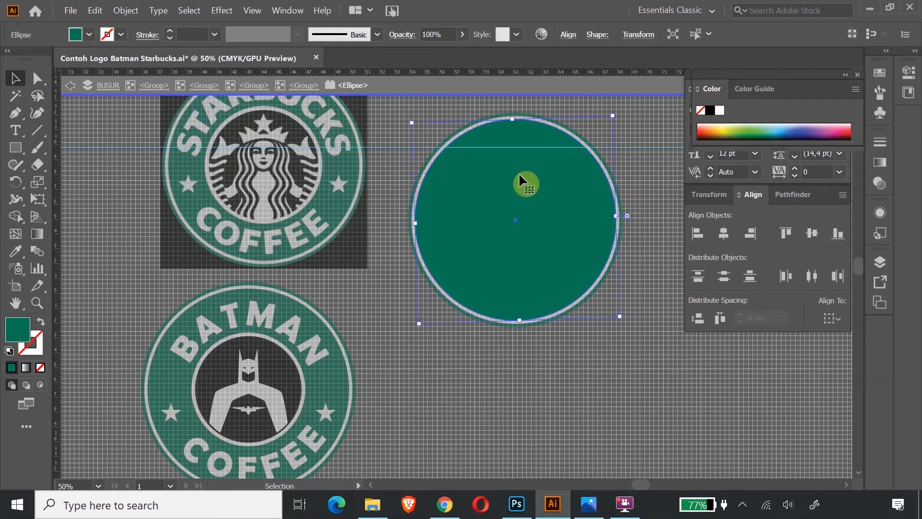
{"action": "double_click", "coordinate": [22, 330]}
{"action": "left_click_drag", "start_coordinate": [209, 76], "coordinate": [231, 50]}
{"action": "left_click", "coordinate": [183, 103]}
{"action": "mouse_move", "coordinate": [183, 103]}
{"action": "left_mouse_down"}
{"action": "mouse_move", "coordinate": [216, 115]}
{"action": "mouse_move", "coordinate": [195, 78]}
{"action": "mouse_move", "coordinate": [197, 121]}
{"action": "left_mouse_up"}
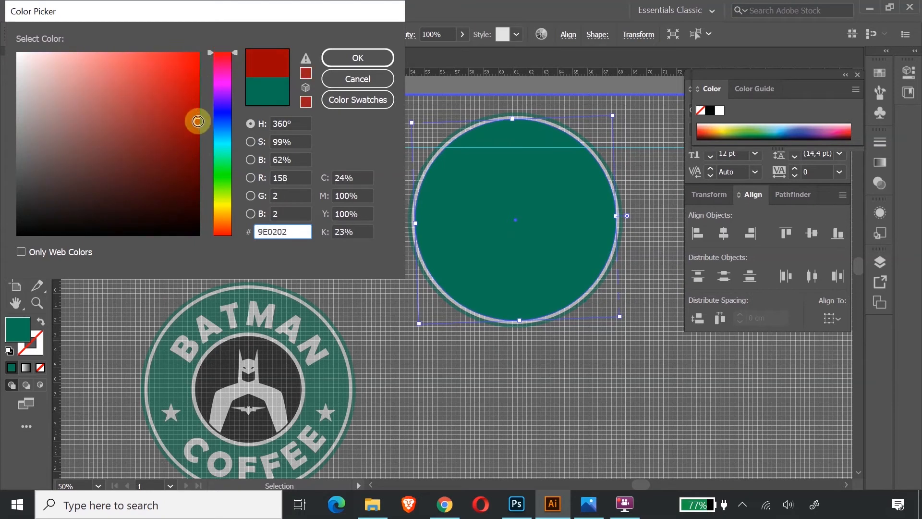
{"action": "left_click", "coordinate": [336, 59]}
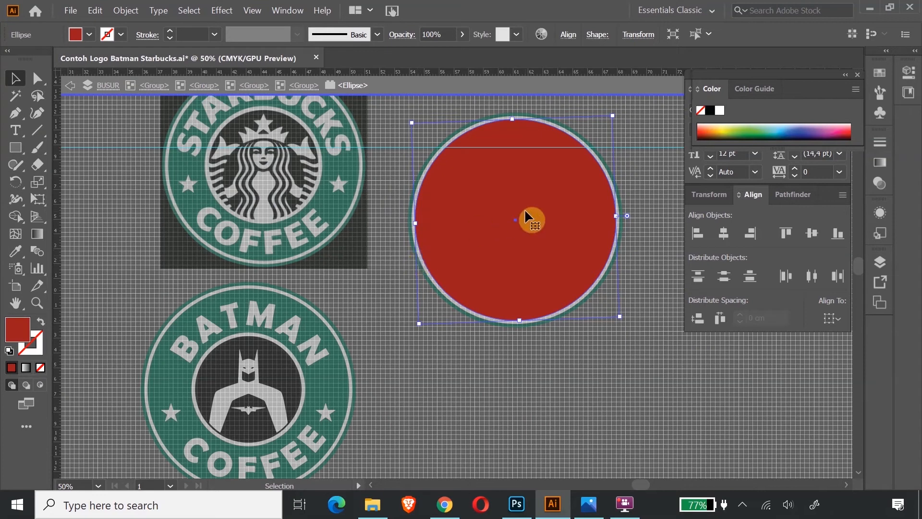
Step: Copy the hex code 9E0202 from the red disc's fill colour
{"action": "double_click", "coordinate": [20, 328]}
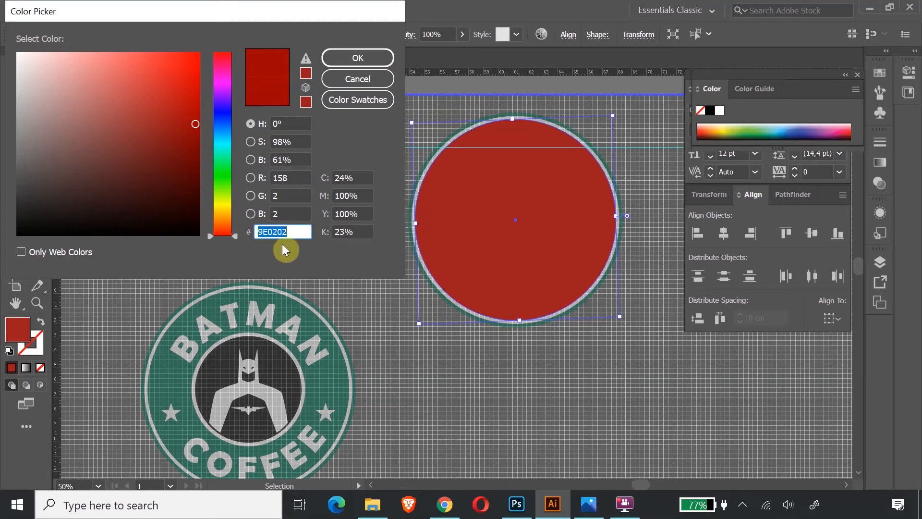
{"action": "left_click_drag", "start_coordinate": [294, 229], "coordinate": [244, 233]}
{"action": "right_click", "coordinate": [263, 230]}
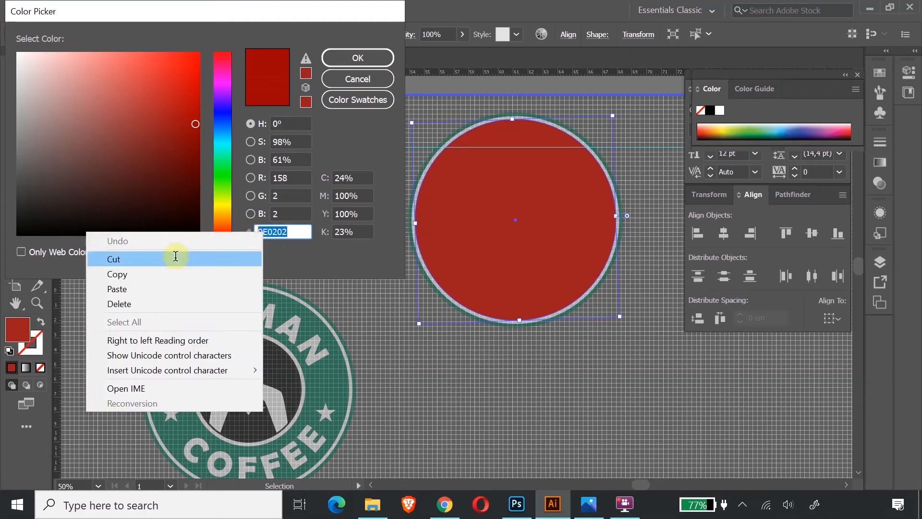
{"action": "left_click", "coordinate": [155, 273]}
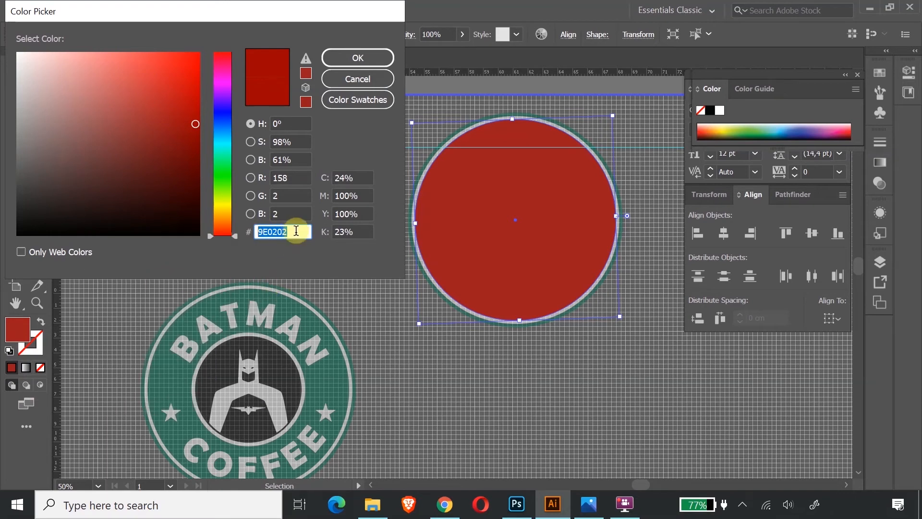
{"action": "left_click", "coordinate": [361, 58]}
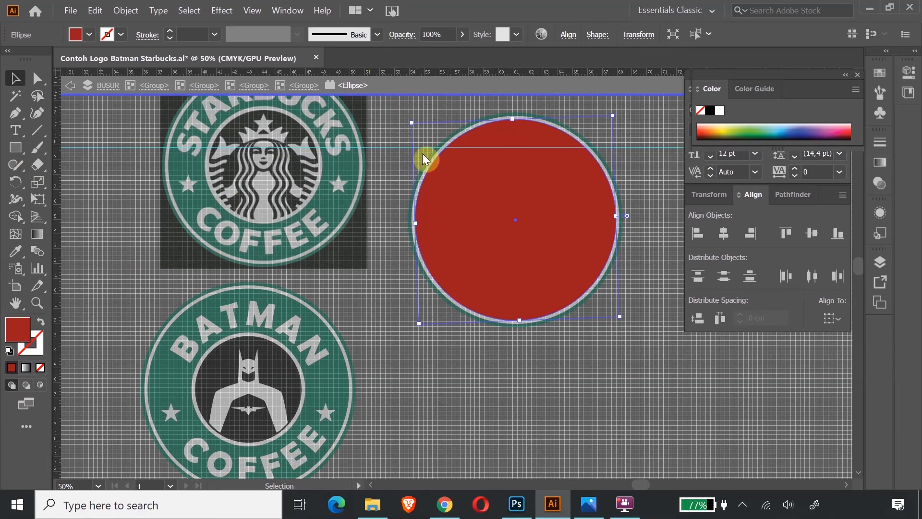
{"action": "left_click", "coordinate": [413, 212]}
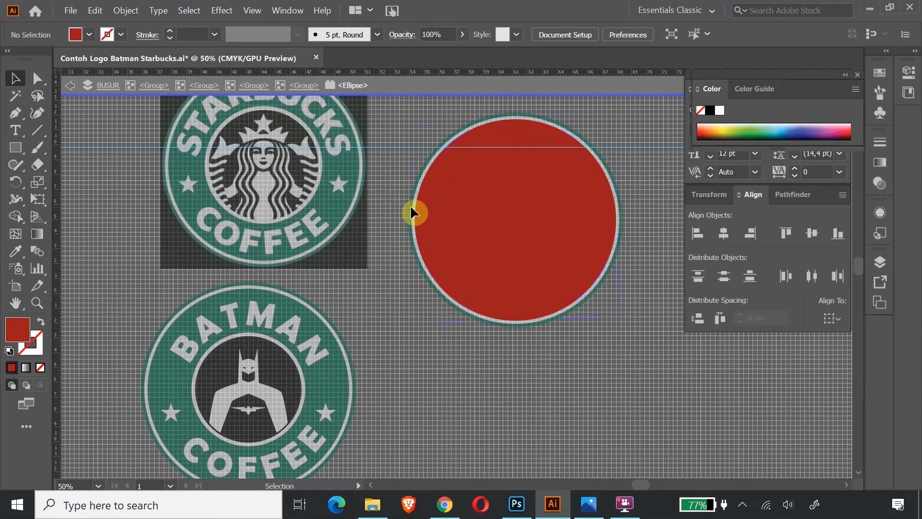
{"action": "double_click", "coordinate": [412, 212]}
{"action": "double_click", "coordinate": [412, 212]}
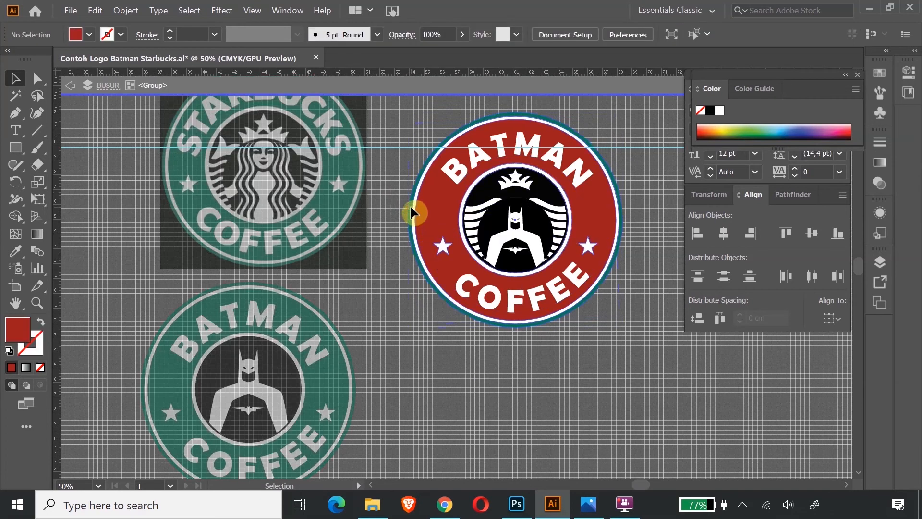
{"action": "double_click", "coordinate": [411, 208]}
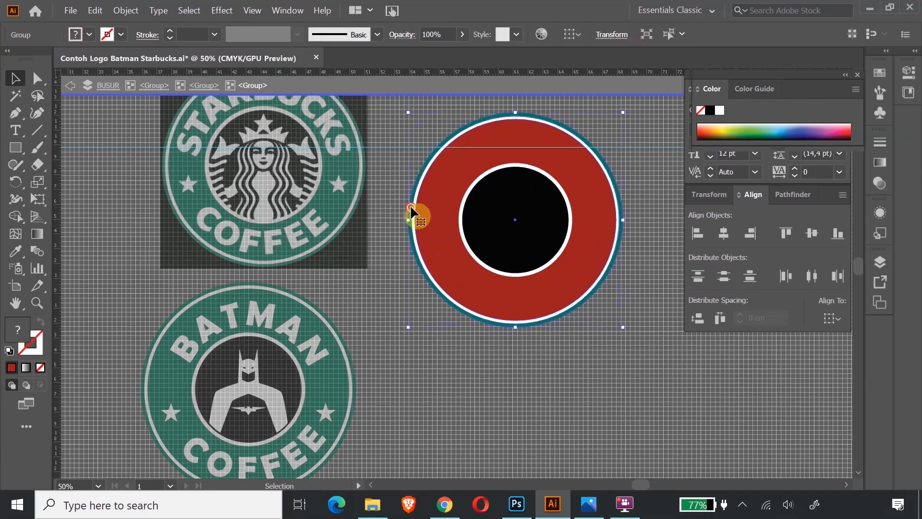
{"action": "double_click", "coordinate": [412, 207]}
{"action": "left_click", "coordinate": [411, 208]}
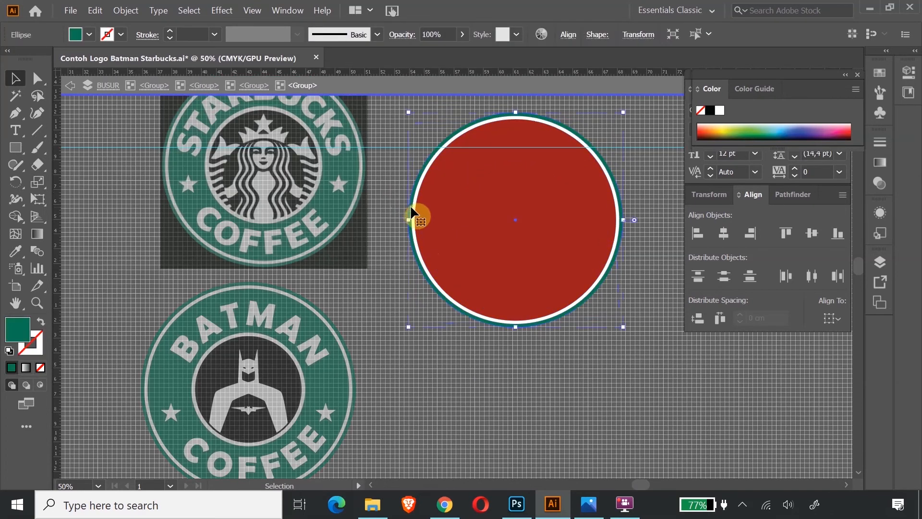
{"action": "double_click", "coordinate": [412, 212]}
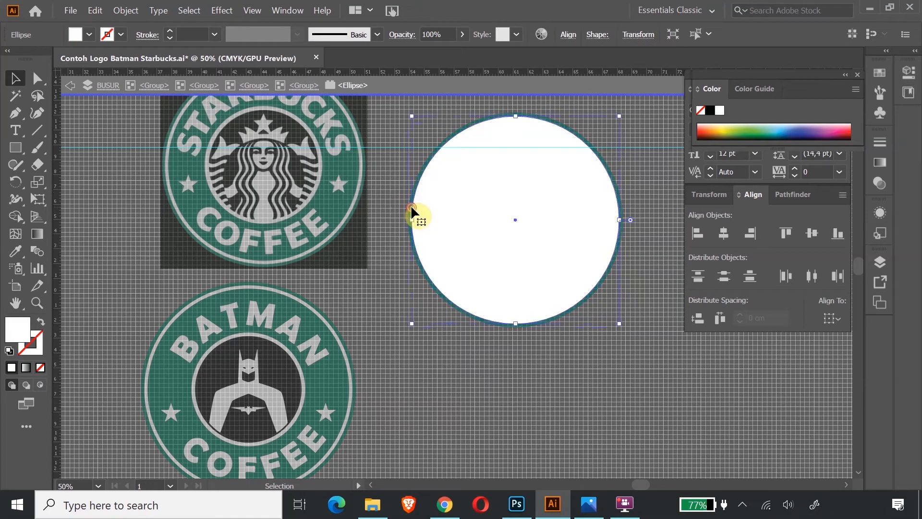
{"action": "left_click", "coordinate": [411, 212]}
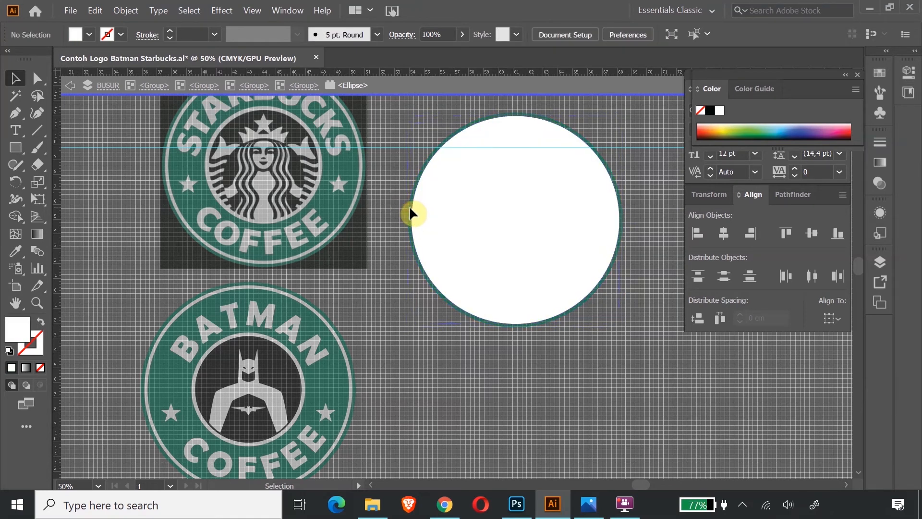
{"action": "double_click", "coordinate": [406, 217]}
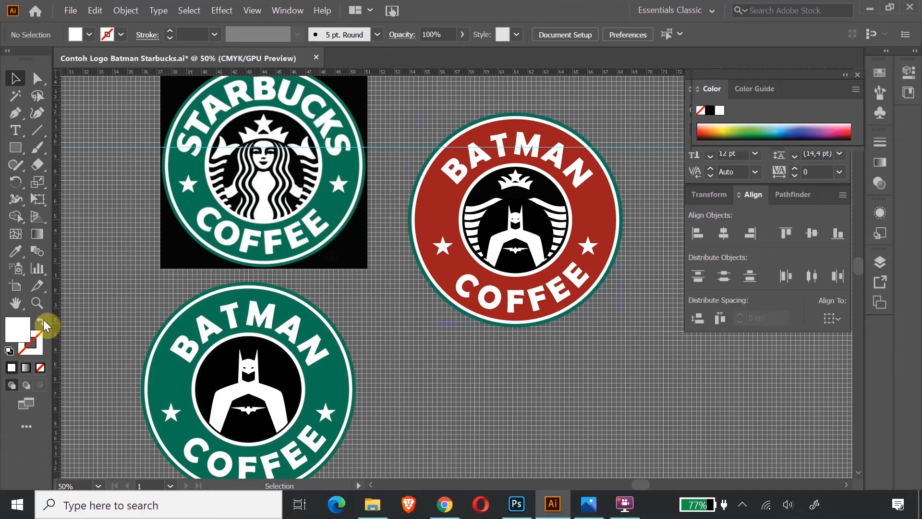
Step: Isolate the crowned logo's outermost green circle, fill it with the copied red 9E0202, and leave isolation mode
{"action": "left_click", "coordinate": [37, 302]}
{"action": "left_click_drag", "start_coordinate": [417, 155], "coordinate": [551, 319]}
{"action": "left_click", "coordinate": [18, 85]}
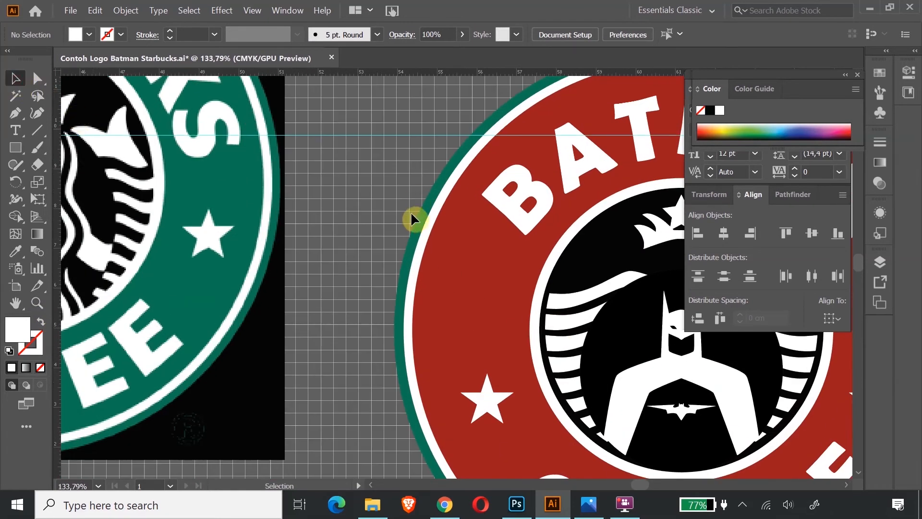
{"action": "double_click", "coordinate": [420, 226]}
{"action": "double_click", "coordinate": [421, 226]}
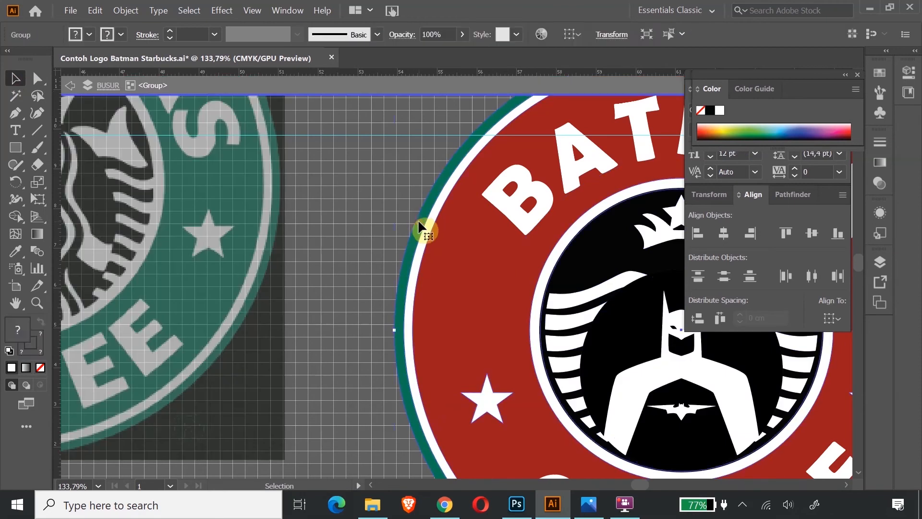
{"action": "left_click", "coordinate": [422, 227]}
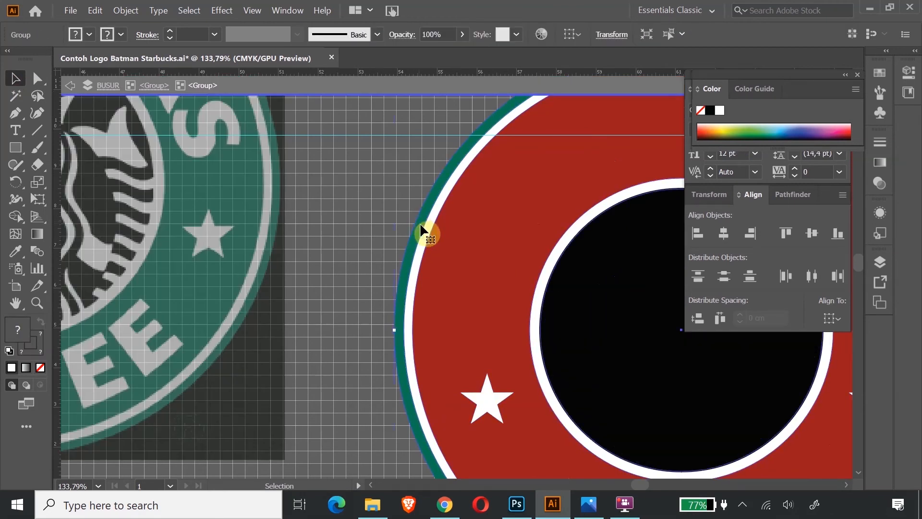
{"action": "double_click", "coordinate": [422, 230]}
{"action": "double_click", "coordinate": [421, 230]}
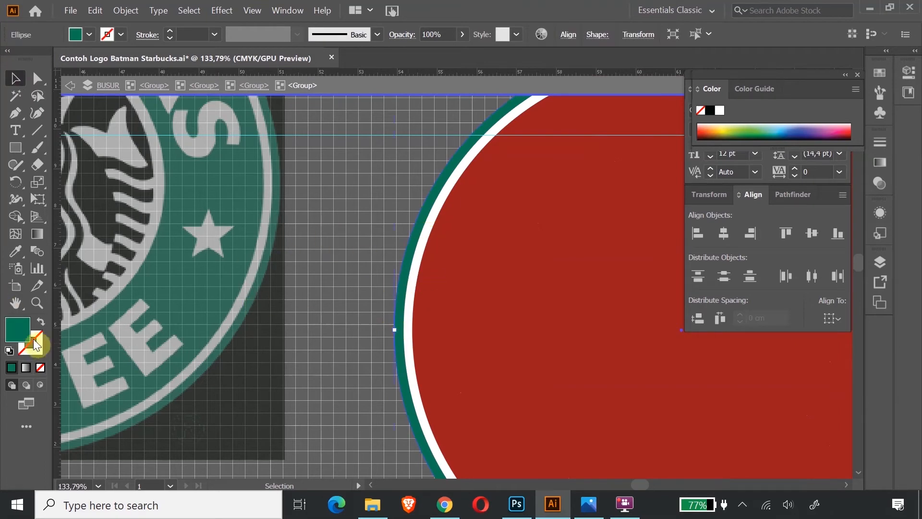
{"action": "double_click", "coordinate": [14, 331]}
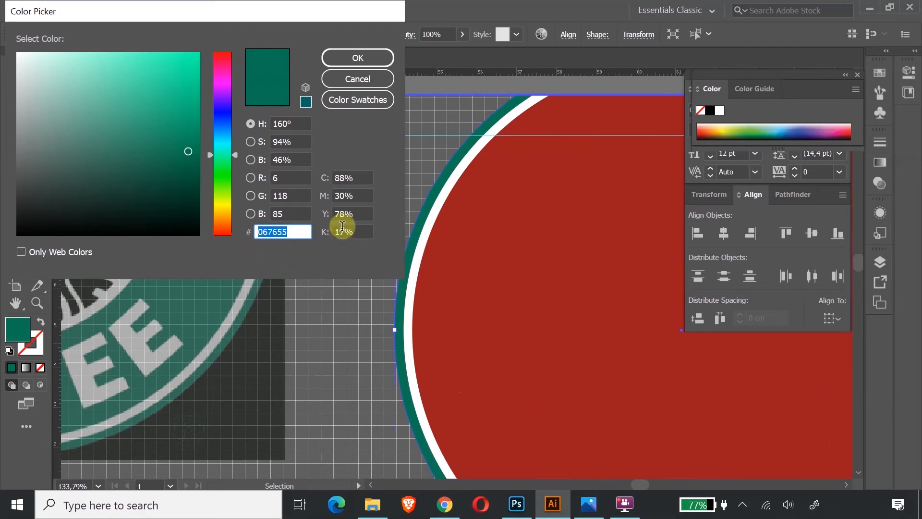
{"action": "left_click", "coordinate": [359, 58]}
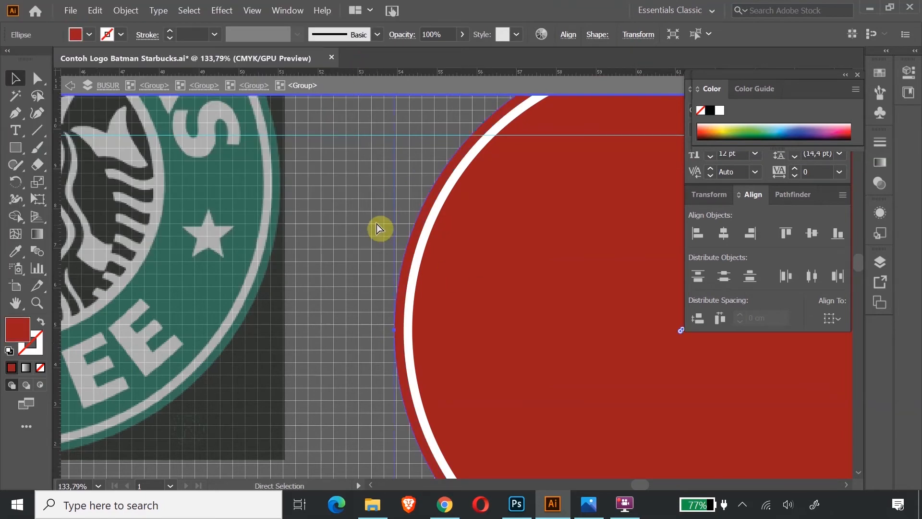
{"action": "key", "text": "ctrl+minus"}
{"action": "key", "text": "ctrl+minus"}
{"action": "key", "text": "ctrl+minus"}
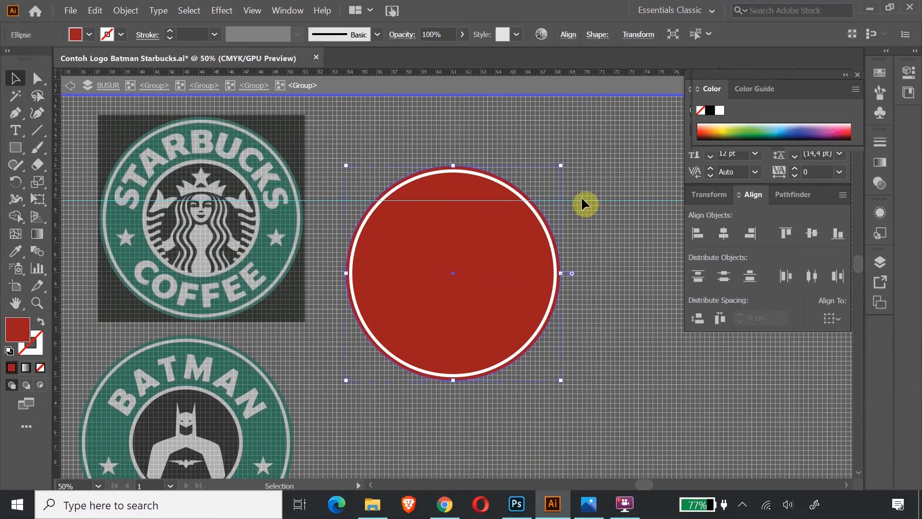
{"action": "double_click", "coordinate": [602, 145]}
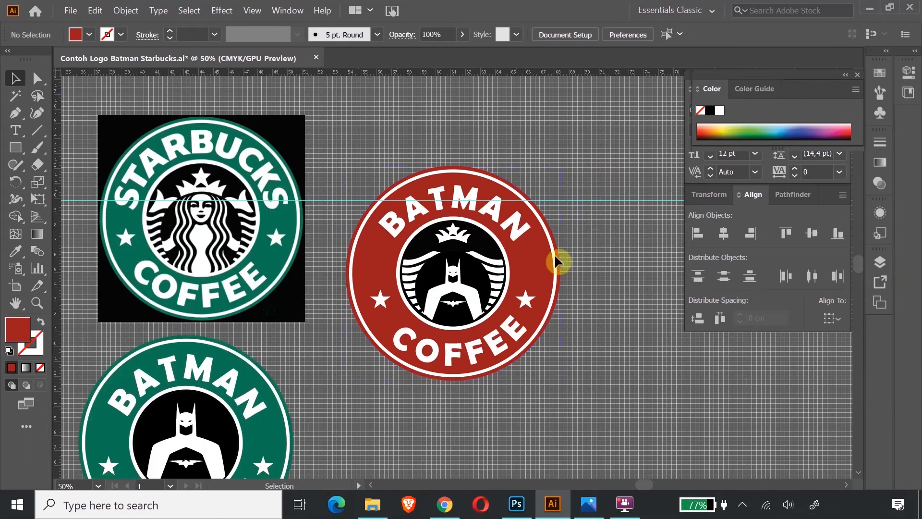
Step: Move the red crowned Batman Coffee logo up and slightly to the right, away from the green logos
{"action": "left_click", "coordinate": [546, 280]}
{"action": "left_click_drag", "start_coordinate": [488, 363], "coordinate": [520, 250]}
Step: Isolate the large green disc nested inside the crownless Batman Coffee logo's groups, fill it with red 9E0202, and leave isolation mode
{"action": "scroll", "coordinate": [477, 334], "scroll_direction": "down", "scroll_amount": 3}
{"action": "scroll", "coordinate": [480, 334], "scroll_direction": "down", "scroll_amount": 2}
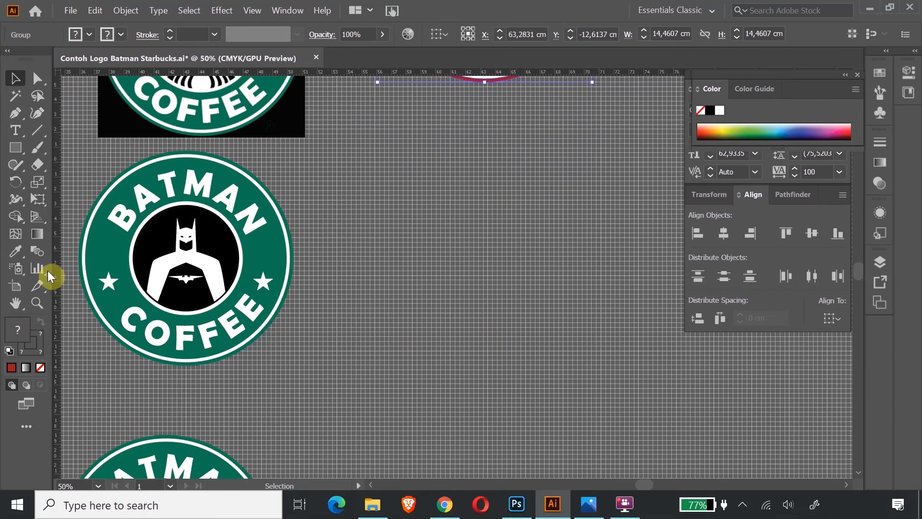
{"action": "left_click", "coordinate": [16, 303]}
{"action": "left_click_drag", "start_coordinate": [165, 297], "coordinate": [330, 291]}
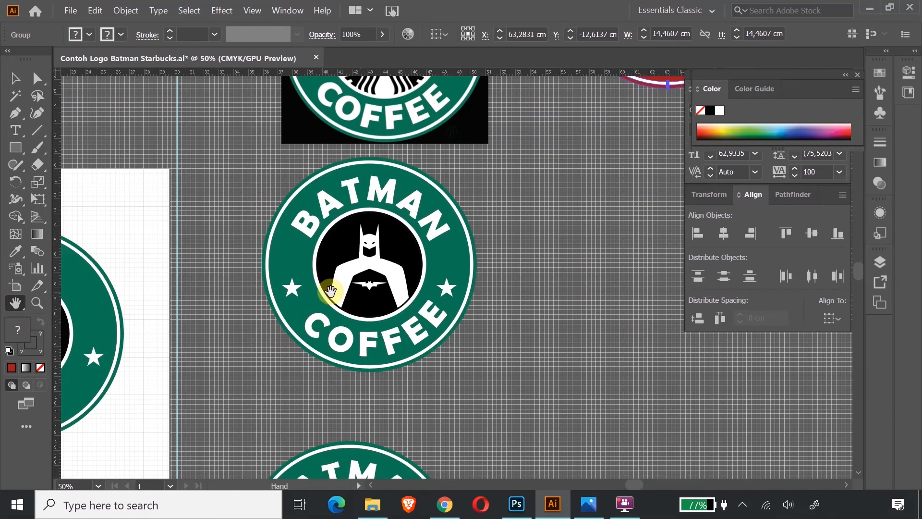
{"action": "left_click", "coordinate": [36, 303]}
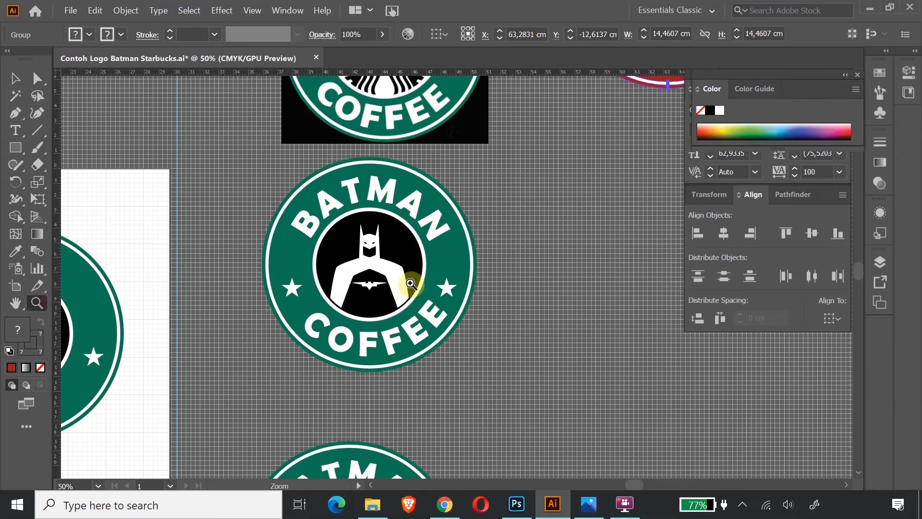
{"action": "left_click_drag", "start_coordinate": [368, 242], "coordinate": [453, 357]}
{"action": "left_click", "coordinate": [21, 77]}
{"action": "left_click", "coordinate": [523, 272]}
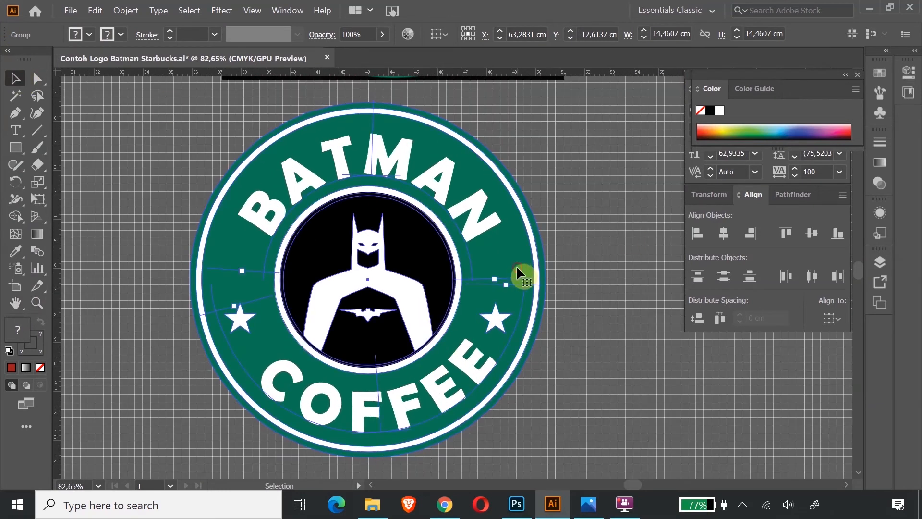
{"action": "double_click", "coordinate": [229, 246]}
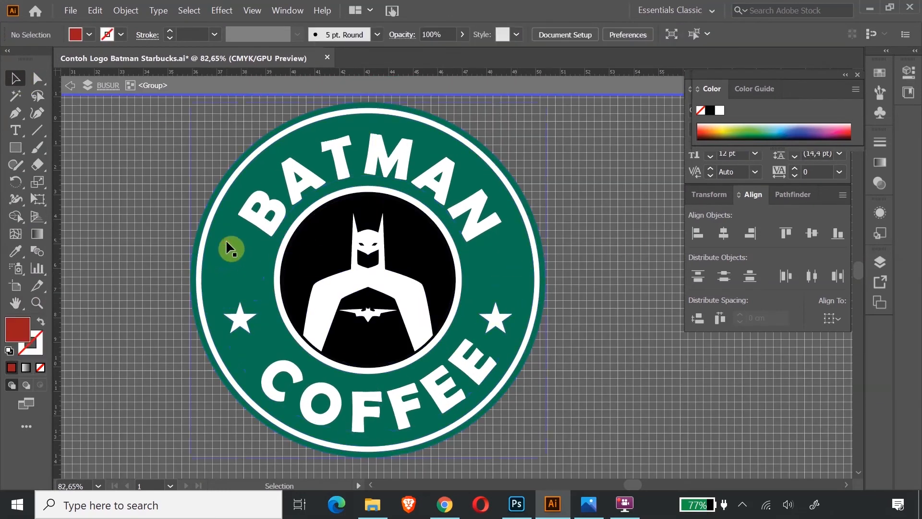
{"action": "double_click", "coordinate": [226, 243]}
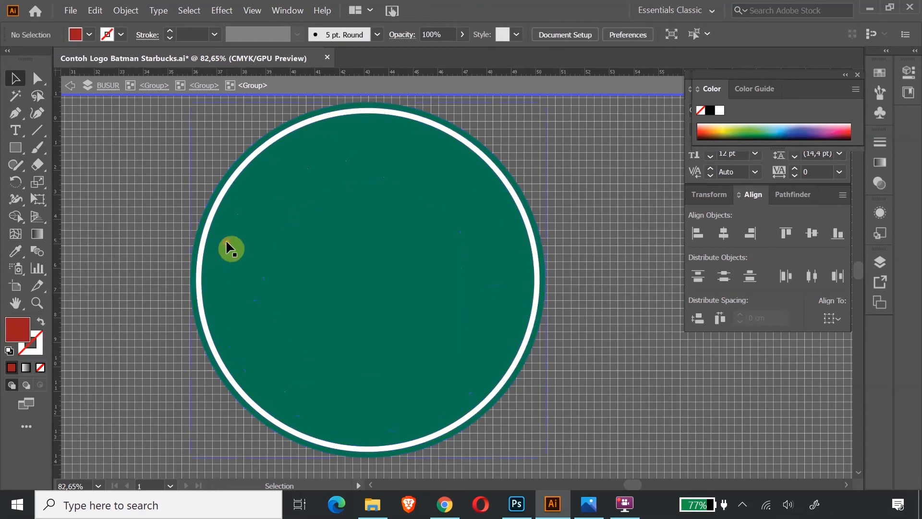
{"action": "double_click", "coordinate": [231, 248]}
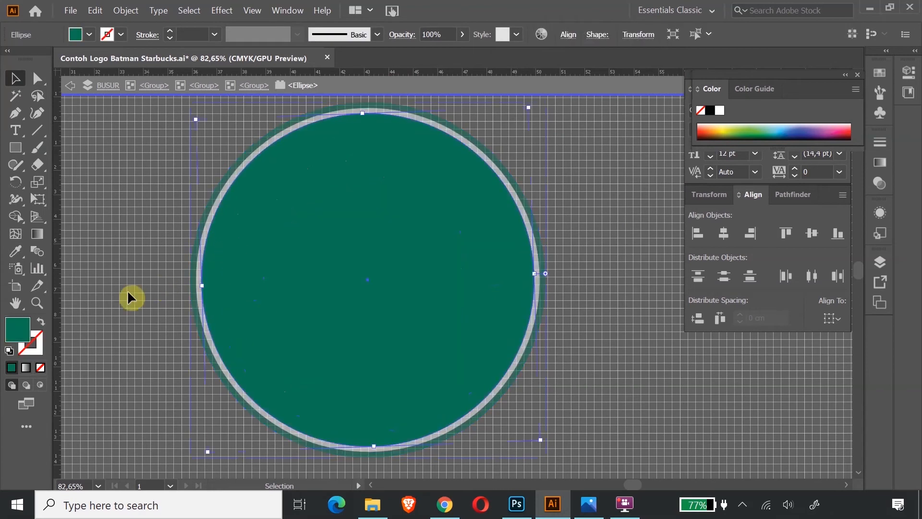
{"action": "double_click", "coordinate": [19, 331]}
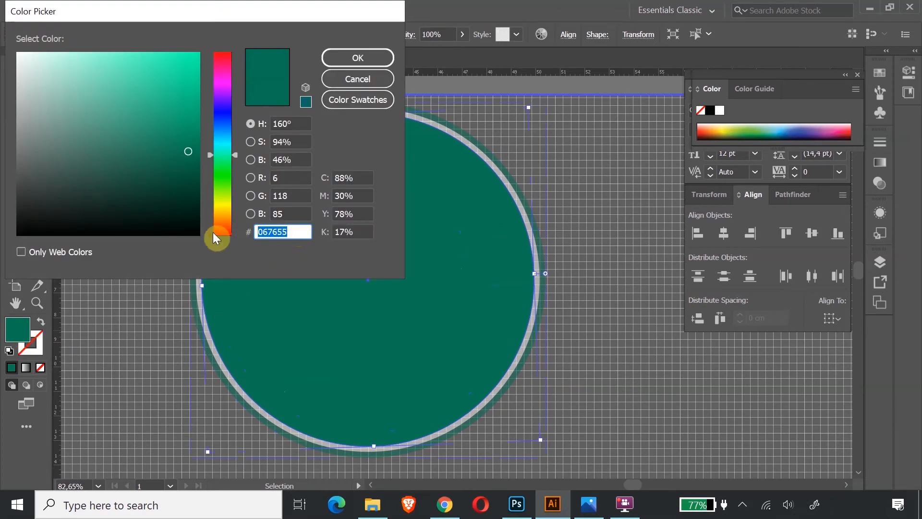
{"action": "type", "text": "9B2322"}
{"action": "left_click", "coordinate": [384, 56]}
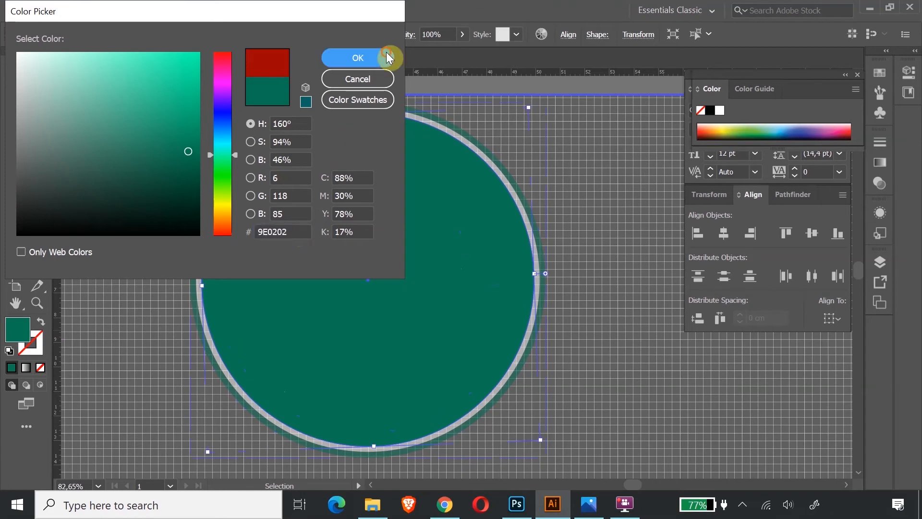
{"action": "left_click", "coordinate": [612, 227]}
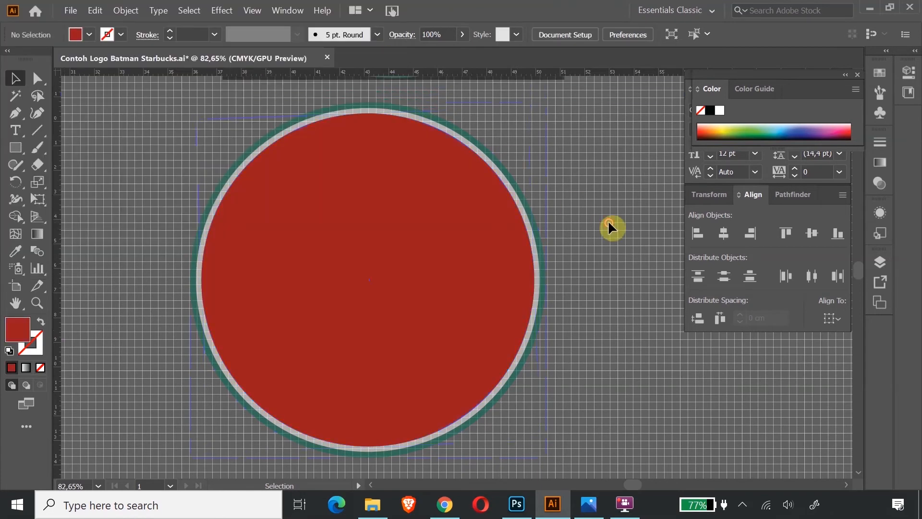
{"action": "double_click", "coordinate": [612, 227]}
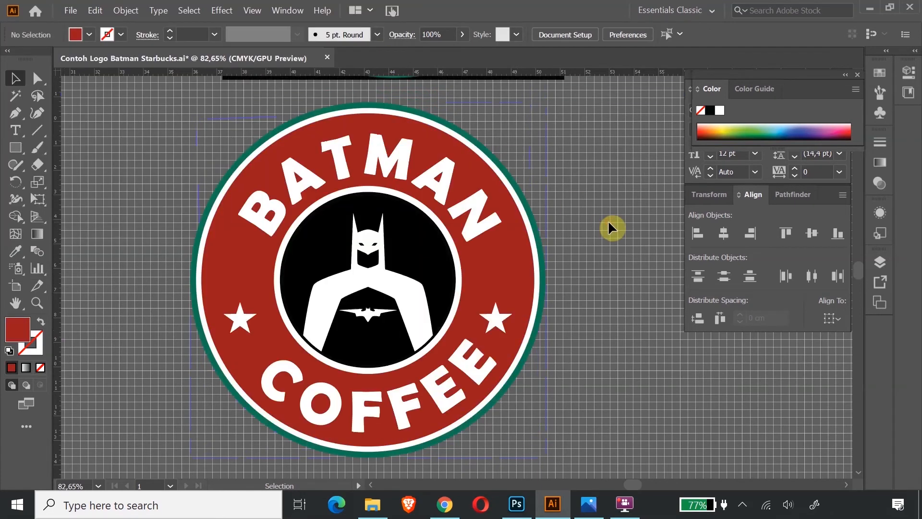
Step: Isolate the crownless logo's outermost green circle, fill it with red 9E0202, and leave isolation mode
{"action": "double_click", "coordinate": [277, 136]}
{"action": "left_click", "coordinate": [278, 136]}
{"action": "double_click", "coordinate": [277, 136]}
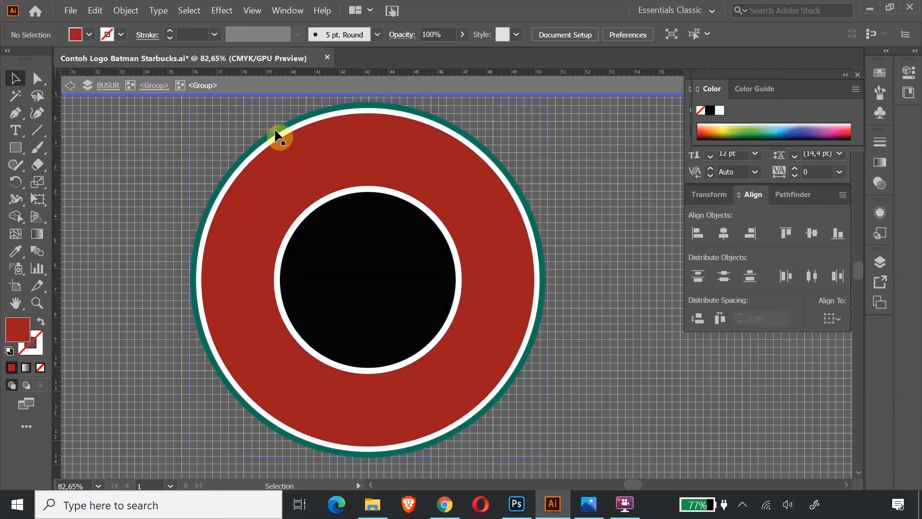
{"action": "double_click", "coordinate": [275, 134]}
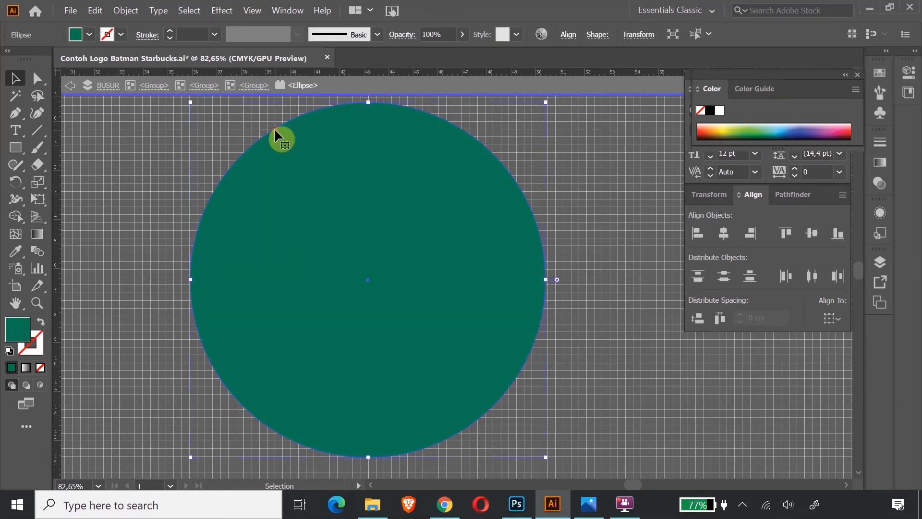
{"action": "double_click", "coordinate": [19, 329]}
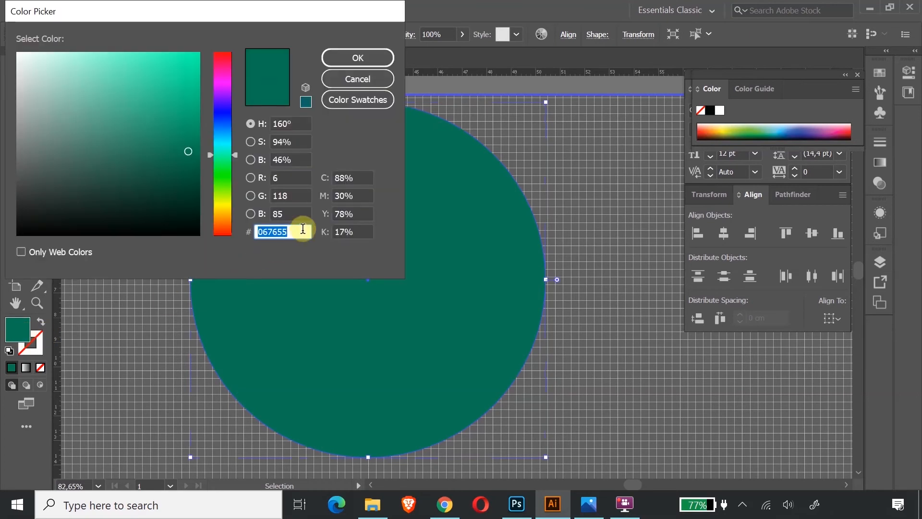
{"action": "type", "text": "9E0202"}
{"action": "left_click", "coordinate": [368, 57]}
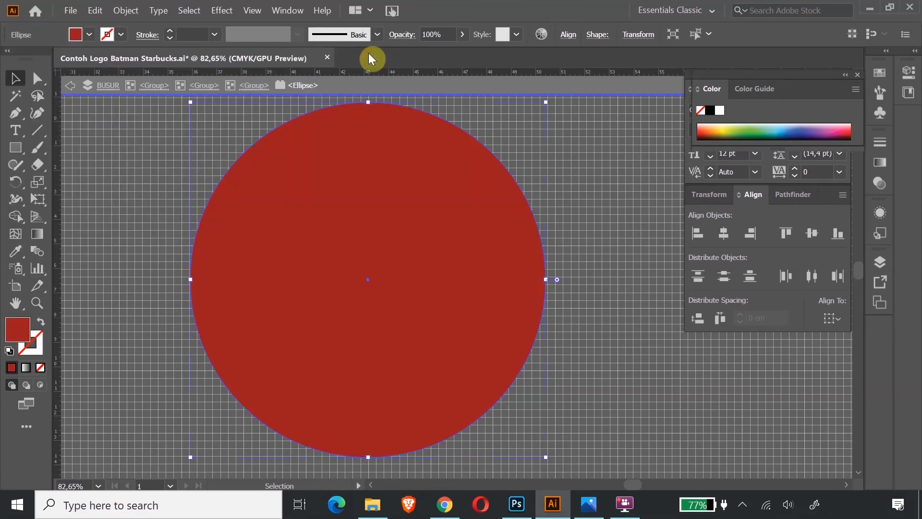
{"action": "left_click", "coordinate": [578, 217]}
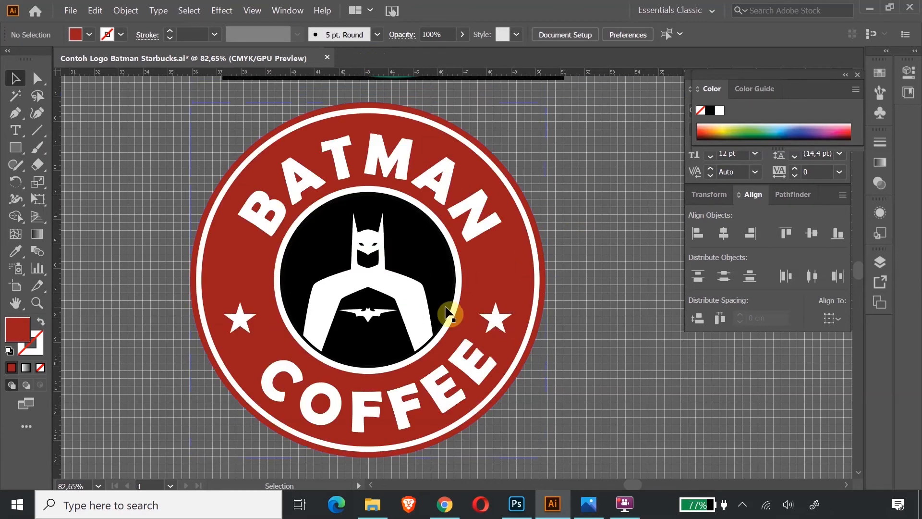
Step: Copy the red crownless Batman Coffee logo, switch to Photoshop, and paste it as a Smart Object above the mug photo
{"action": "scroll", "coordinate": [447, 311], "scroll_direction": "down", "scroll_amount": 4}
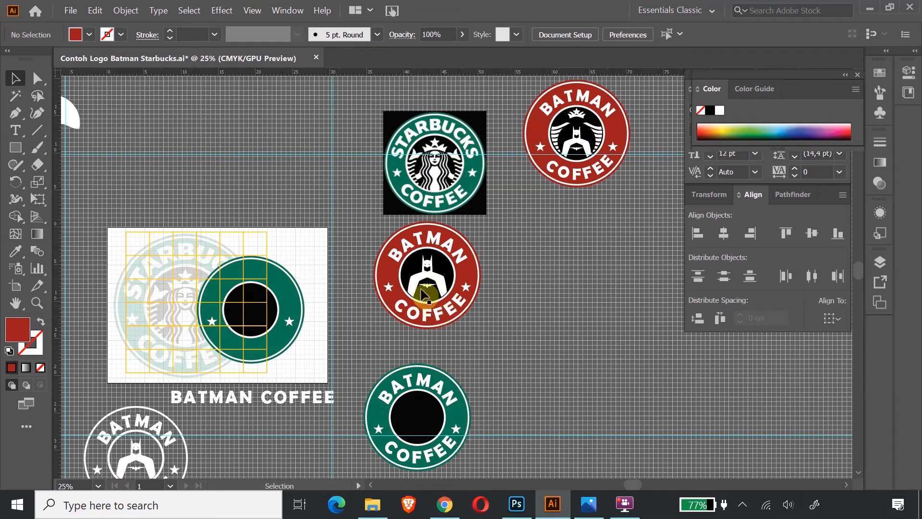
{"action": "left_click", "coordinate": [422, 311]}
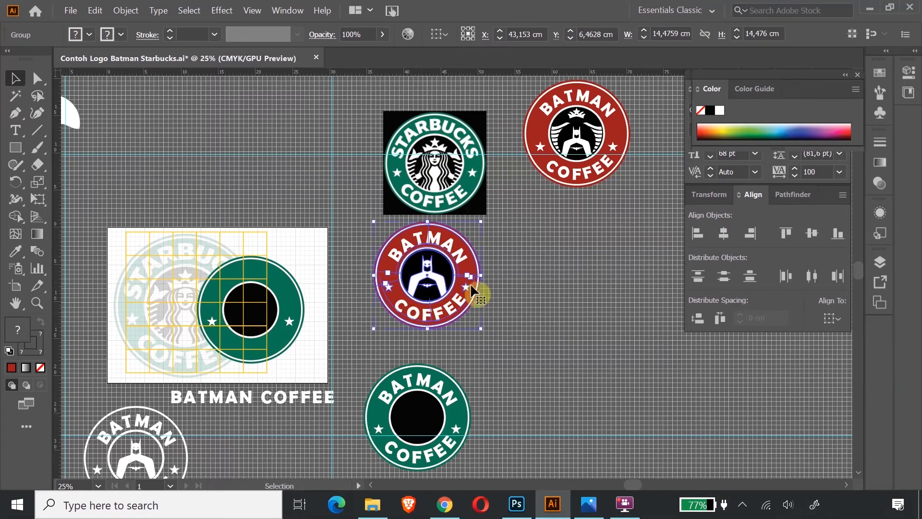
{"action": "left_click", "coordinate": [531, 503]}
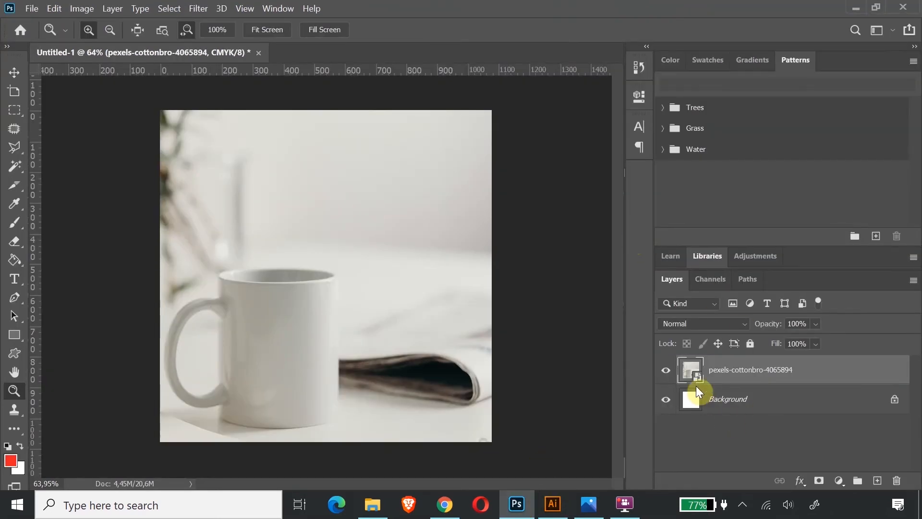
{"action": "left_click", "coordinate": [668, 373]}
{"action": "left_click", "coordinate": [668, 373]}
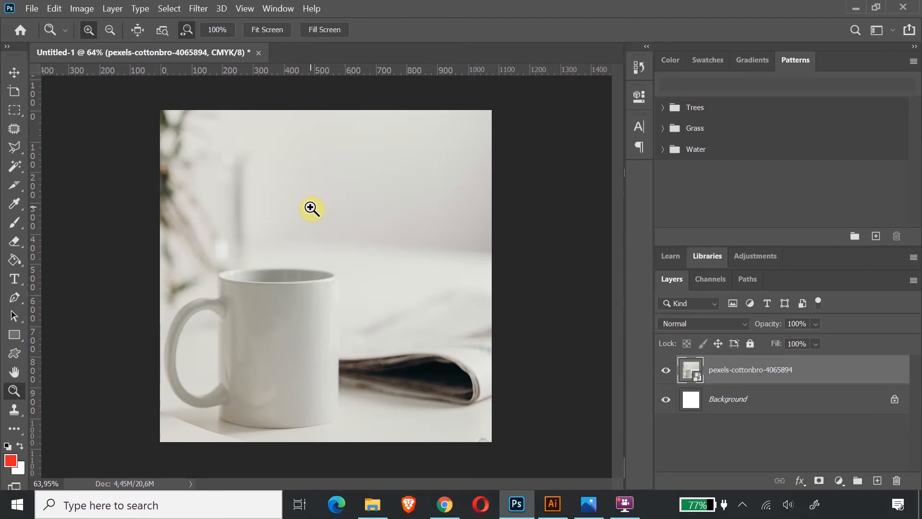
{"action": "key", "text": "ctrl+v"}
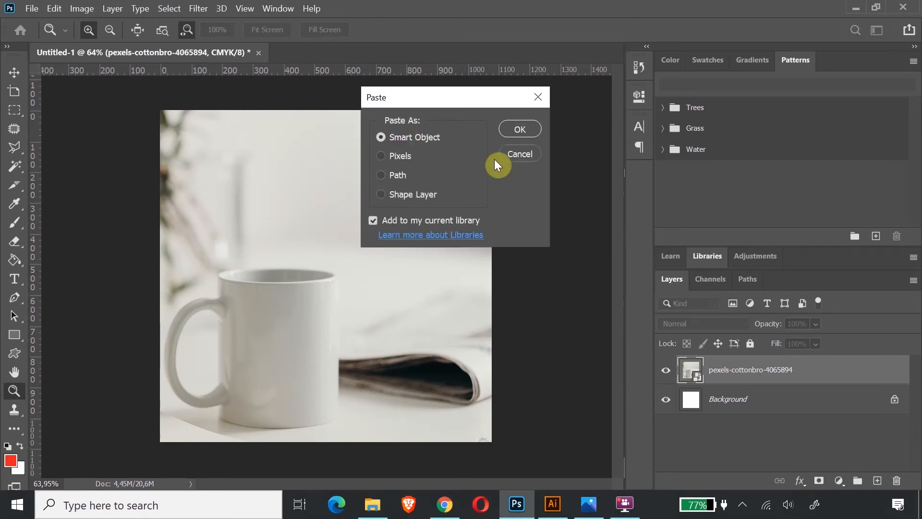
{"action": "left_click", "coordinate": [518, 130]}
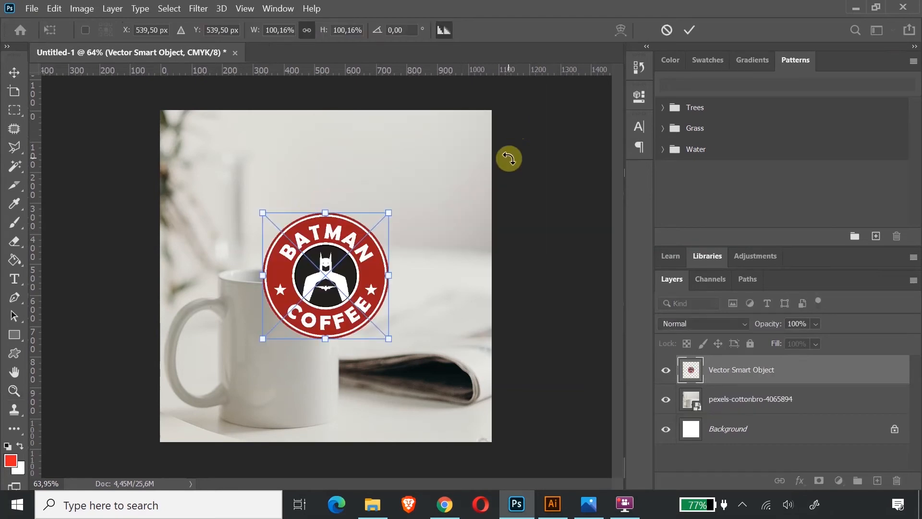
Step: Scale the pasted logo down proportionally to fit the mug's width, place it on the mug's front, and commit the transform
{"action": "left_click_drag", "start_coordinate": [386, 215], "coordinate": [344, 261]}
{"action": "left_click_drag", "start_coordinate": [323, 292], "coordinate": [303, 347]}
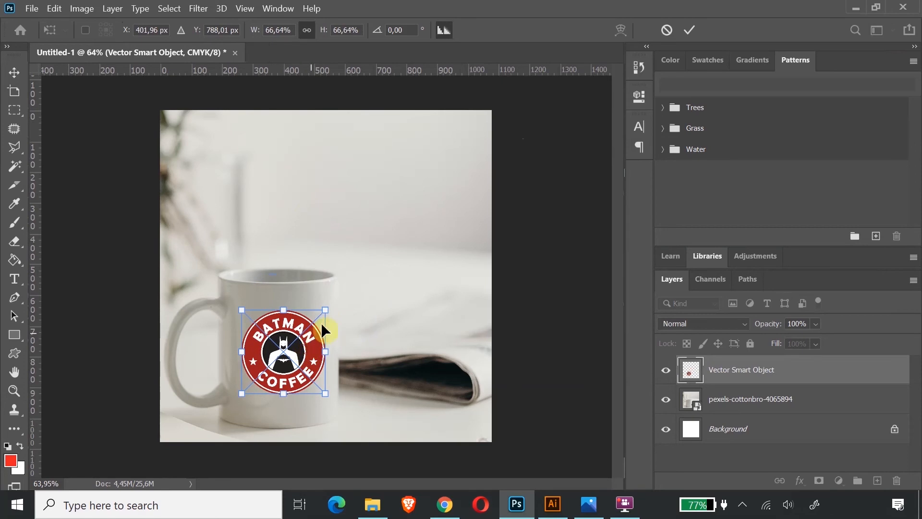
{"action": "left_click_drag", "start_coordinate": [325, 312], "coordinate": [278, 347]}
{"action": "left_click", "coordinate": [14, 72]}
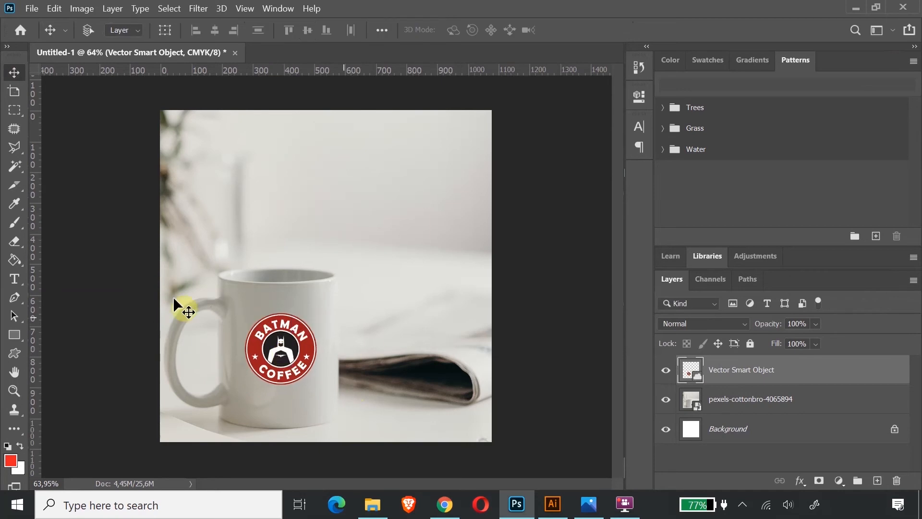
Step: Apply Levels to the pexels-cottonbro-4065894 photo layer with input shadows at about 38 and highlights at 229
{"action": "left_click", "coordinate": [782, 408]}
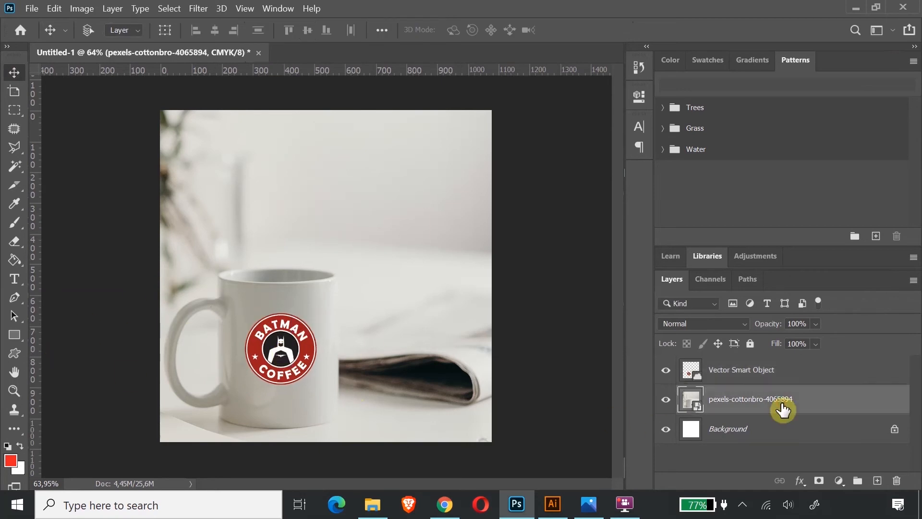
{"action": "left_click", "coordinate": [668, 403]}
{"action": "left_click", "coordinate": [668, 403]}
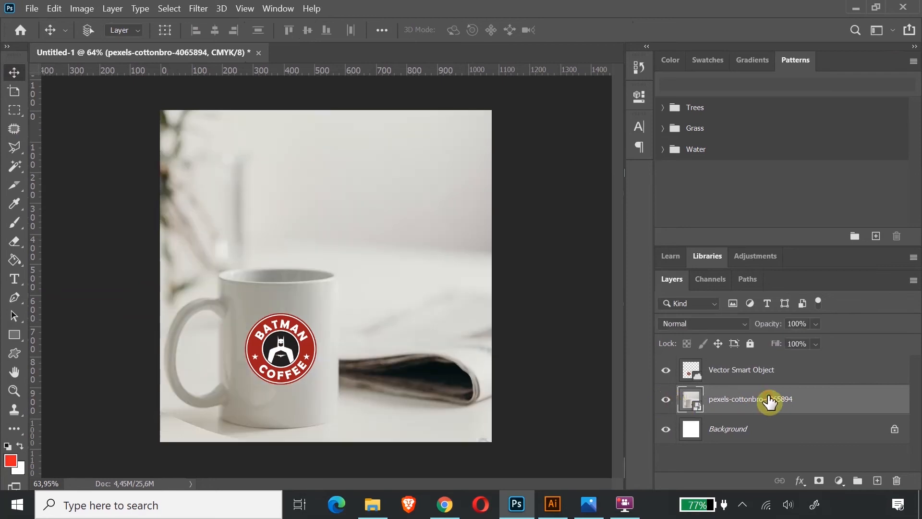
{"action": "left_click", "coordinate": [83, 9]}
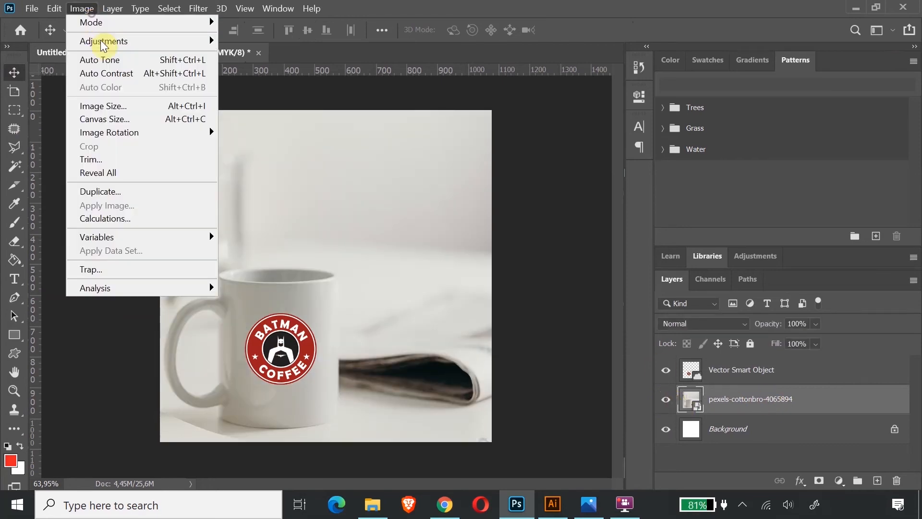
{"action": "mouse_move", "coordinate": [102, 46]}
{"action": "left_click", "coordinate": [255, 55]}
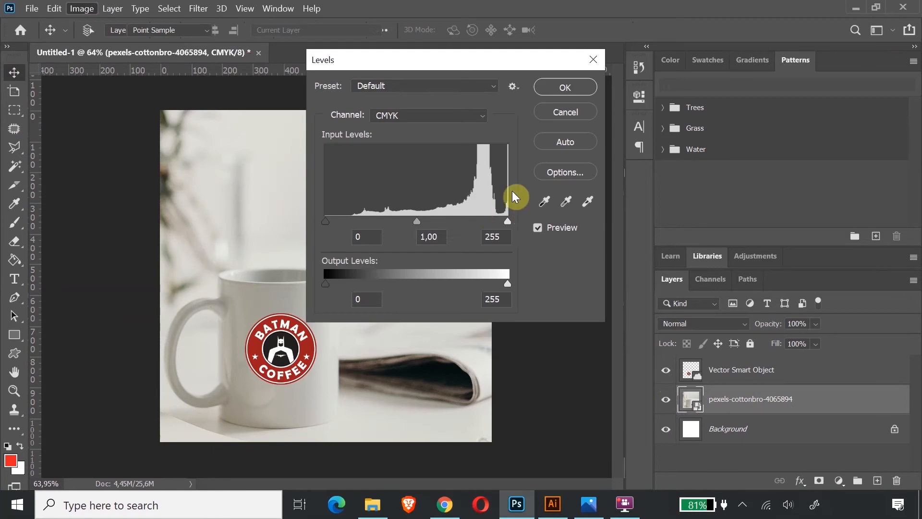
{"action": "left_click_drag", "start_coordinate": [506, 221], "coordinate": [486, 221]}
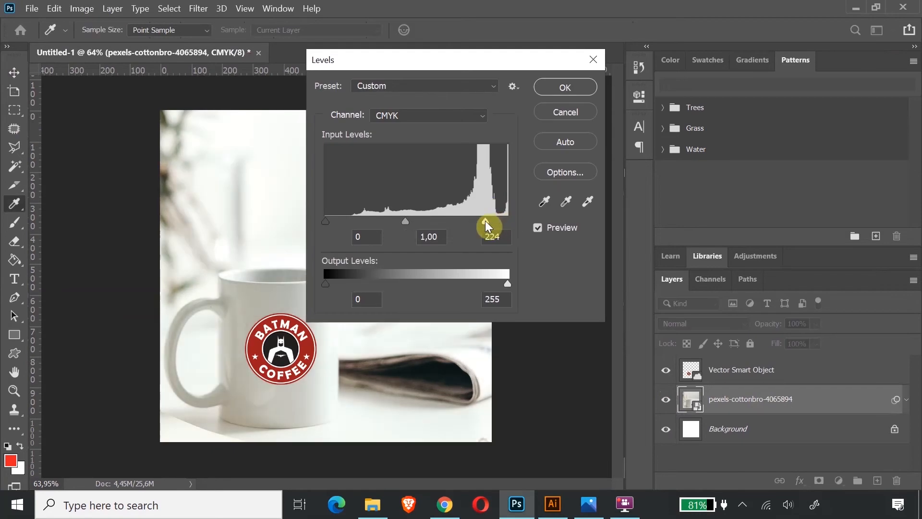
{"action": "left_click_drag", "start_coordinate": [325, 221], "coordinate": [356, 221]}
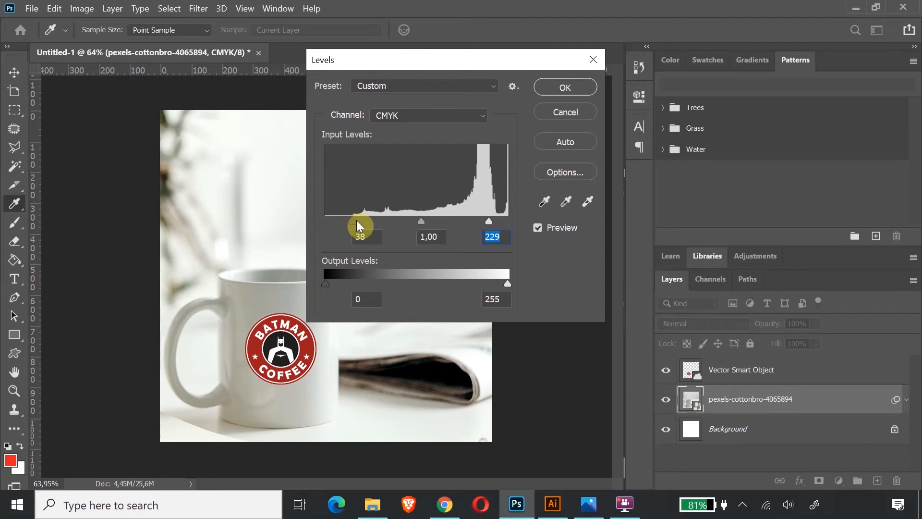
{"action": "left_click", "coordinate": [565, 87]}
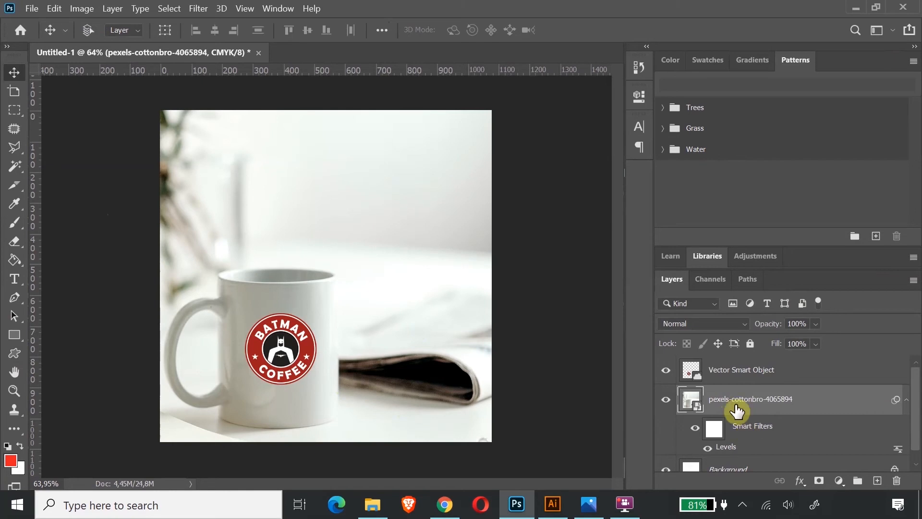
Step: Lower the logo layer's fill to 62%
{"action": "left_click", "coordinate": [738, 376]}
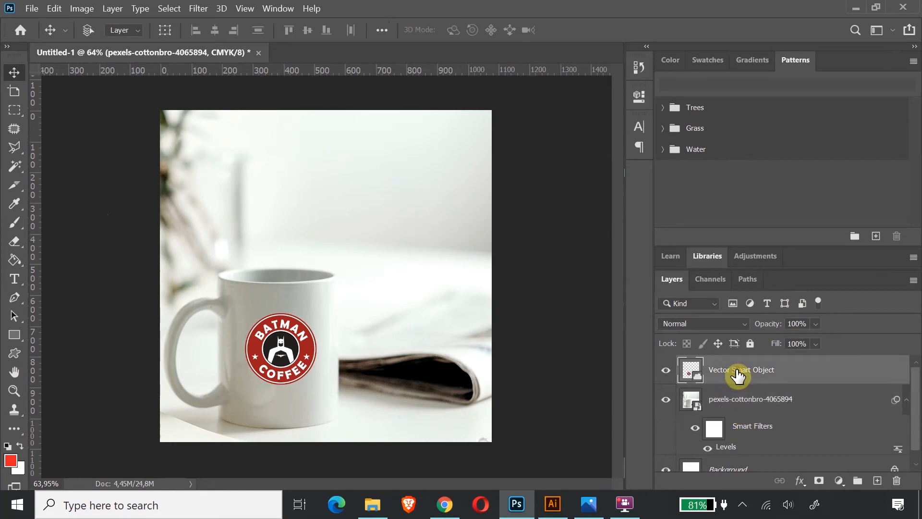
{"action": "left_click", "coordinate": [816, 345]}
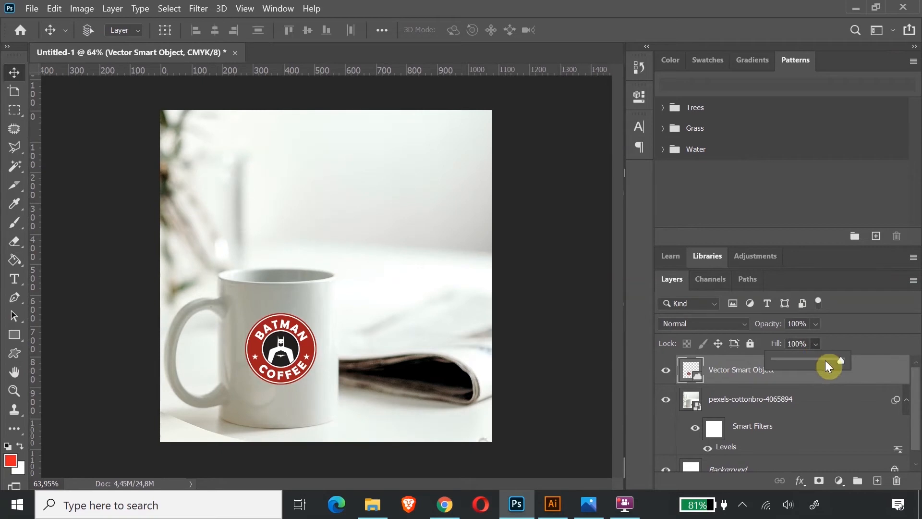
{"action": "left_click", "coordinate": [825, 356]}
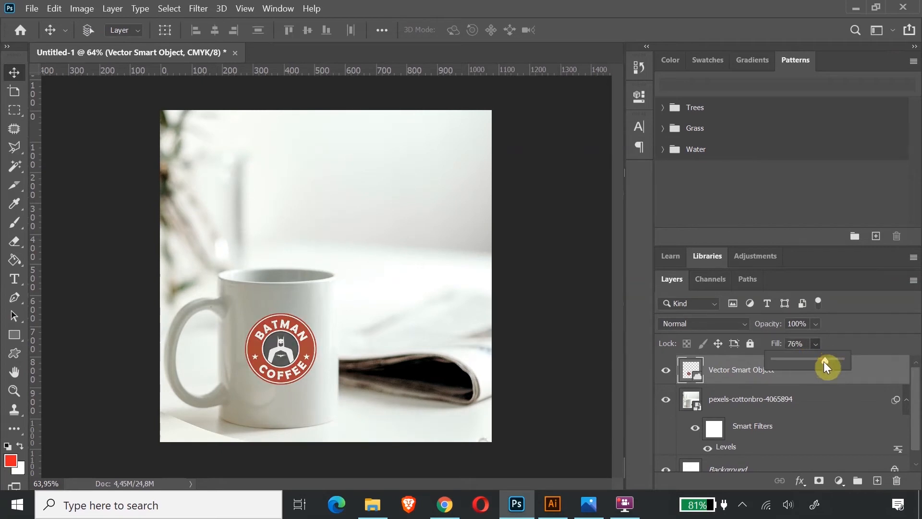
{"action": "left_click_drag", "start_coordinate": [817, 361], "coordinate": [816, 361]}
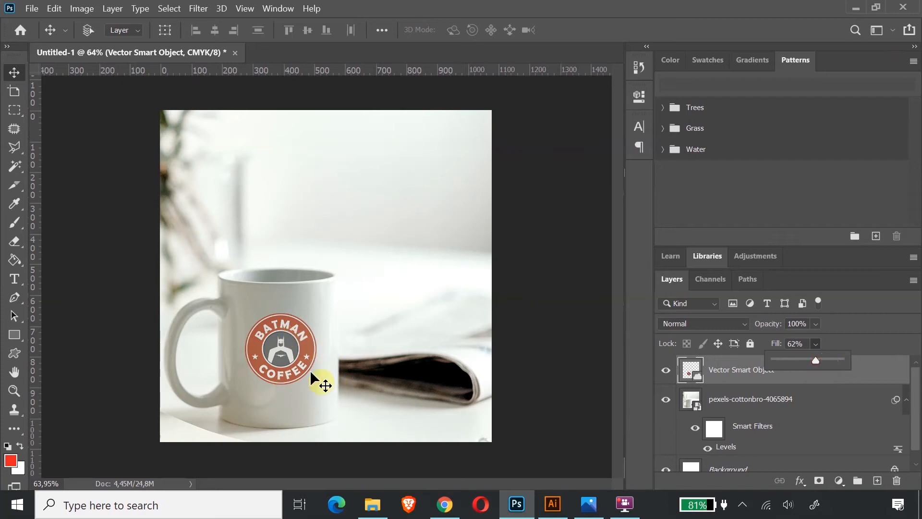
Step: Restore the logo layer's fill to 100% and lower its opacity to 88%
{"action": "left_click_drag", "start_coordinate": [817, 359], "coordinate": [834, 348]}
{"action": "left_click", "coordinate": [818, 324]}
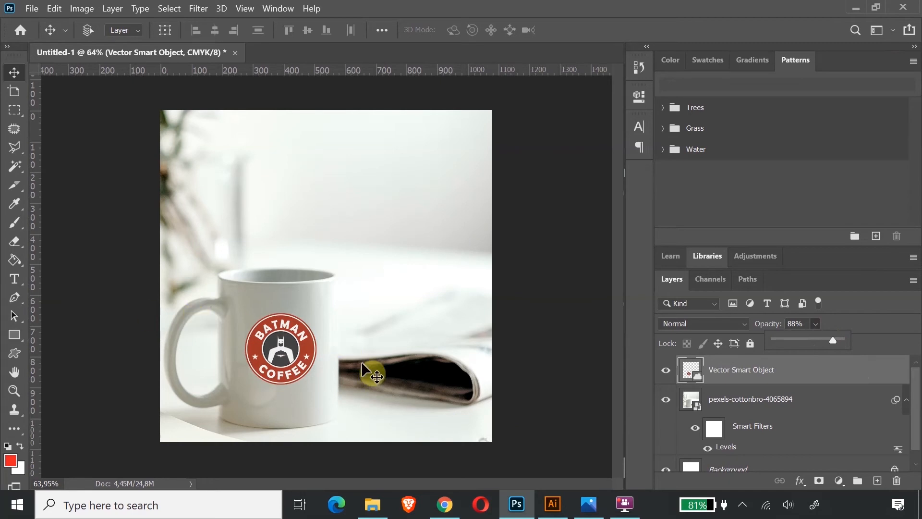
Step: Lower the logo layer's opacity further to 75%, judging the blend with the mug up close and at full view
{"action": "left_click", "coordinate": [14, 390]}
{"action": "left_click_drag", "start_coordinate": [313, 376], "coordinate": [321, 367]}
{"action": "scroll", "coordinate": [320, 368], "scroll_direction": "down", "scroll_amount": 3}
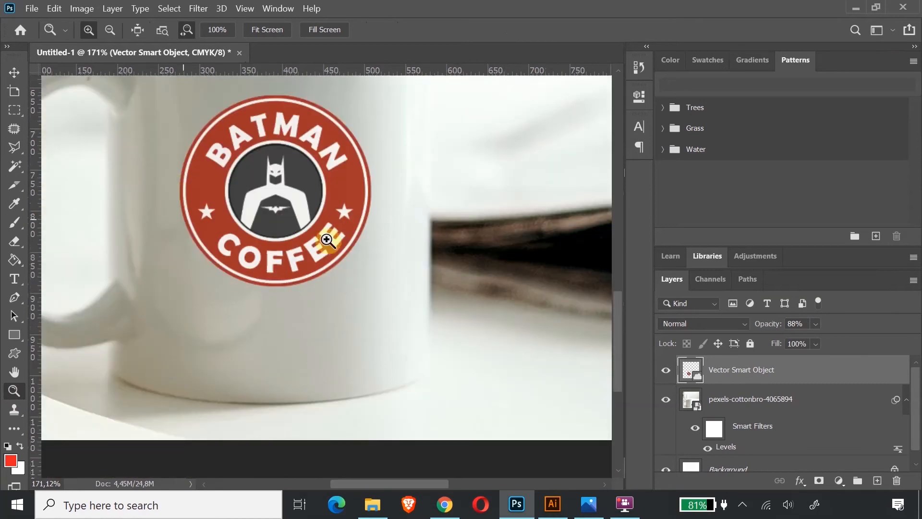
{"action": "left_click", "coordinate": [811, 326]}
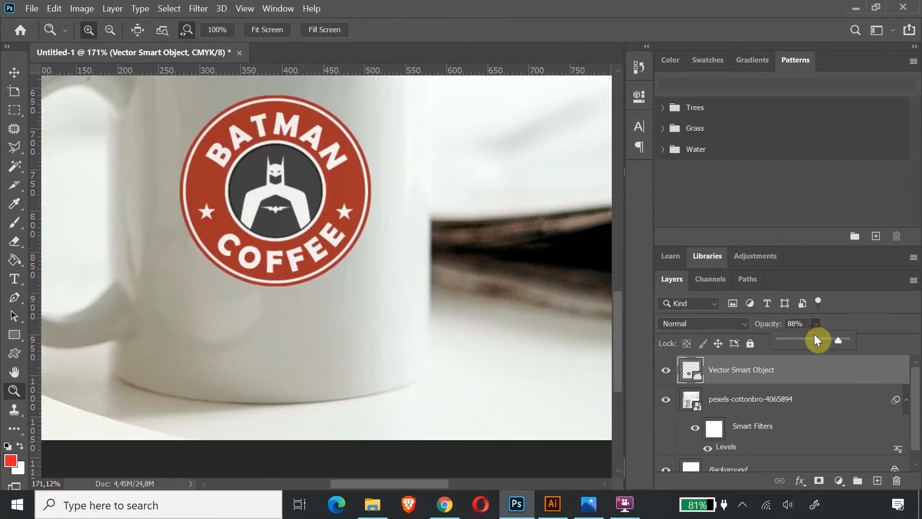
{"action": "left_click", "coordinate": [829, 339]}
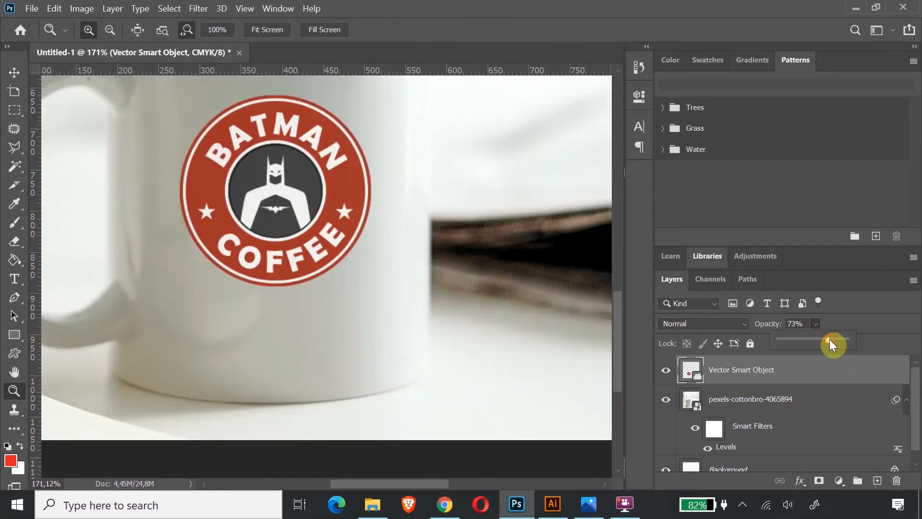
{"action": "left_click", "coordinate": [625, 371]}
{"action": "key", "text": "ctrl+minus"}
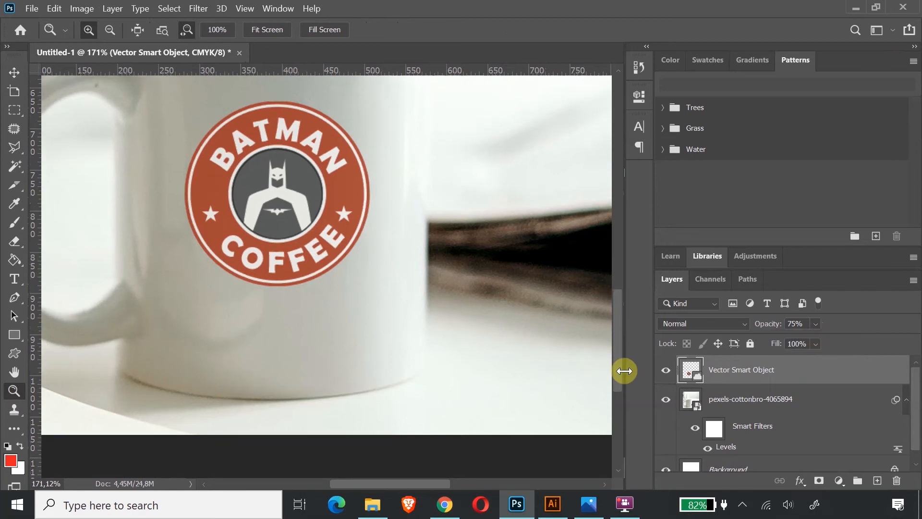
{"action": "key", "text": "ctrl+minus"}
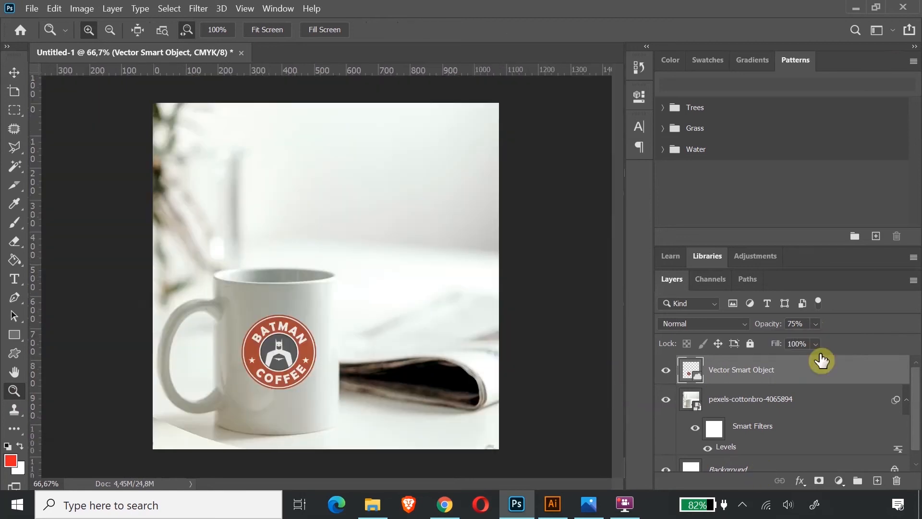
Step: Set the logo layer's opacity to 92%
{"action": "left_click", "coordinate": [815, 327]}
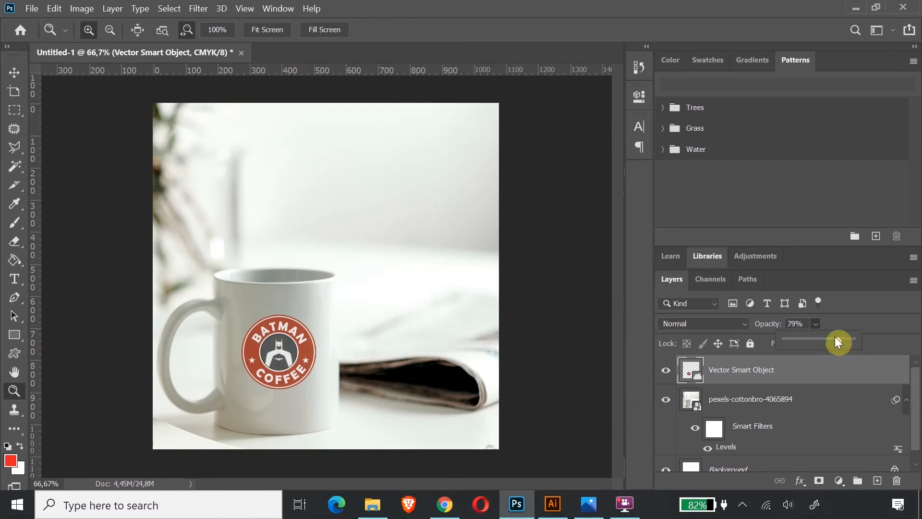
{"action": "left_click_drag", "start_coordinate": [839, 339], "coordinate": [841, 339]}
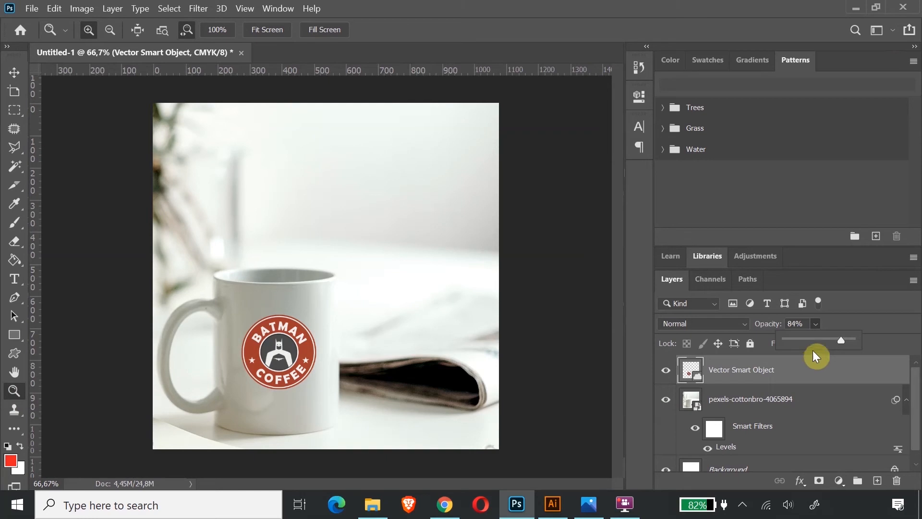
{"action": "left_click_drag", "start_coordinate": [845, 341], "coordinate": [847, 341]}
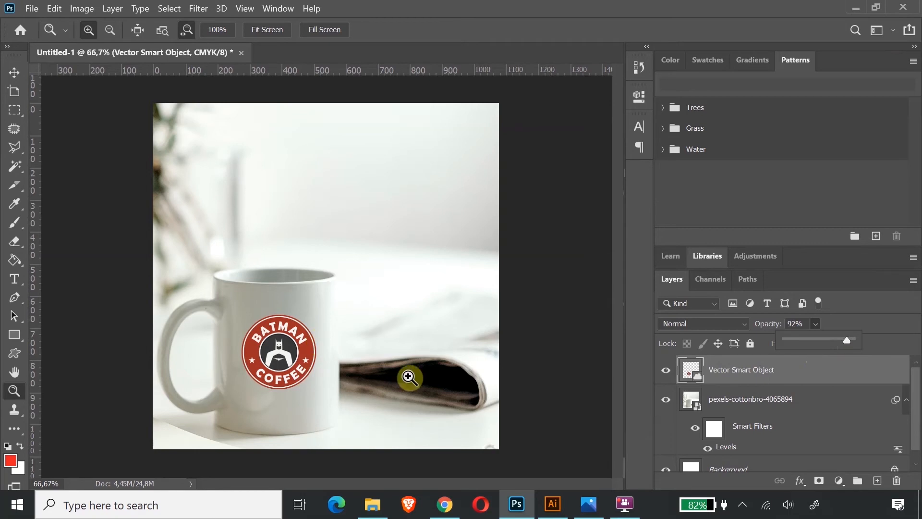
Step: Switch to Chrome and open the Instagram post with the green Batman Coffee logo and slogan to examine its wording and layout
{"action": "left_click", "coordinate": [445, 504]}
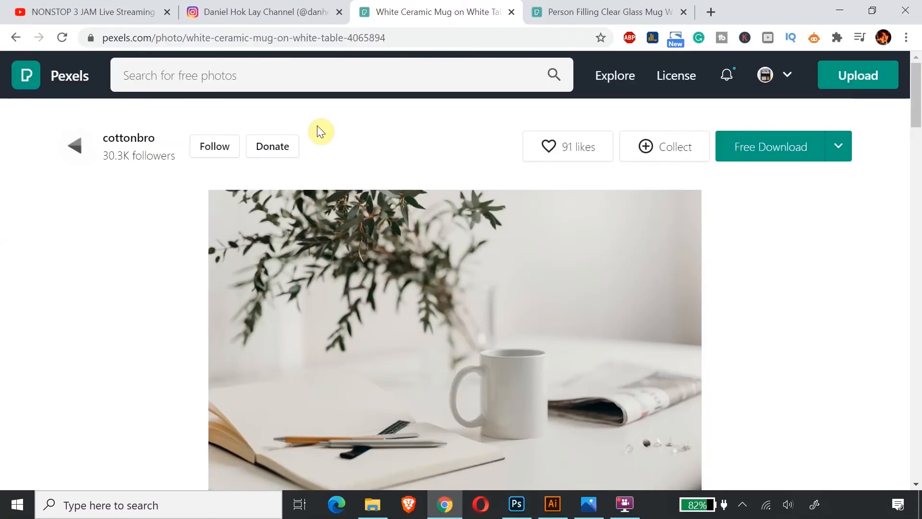
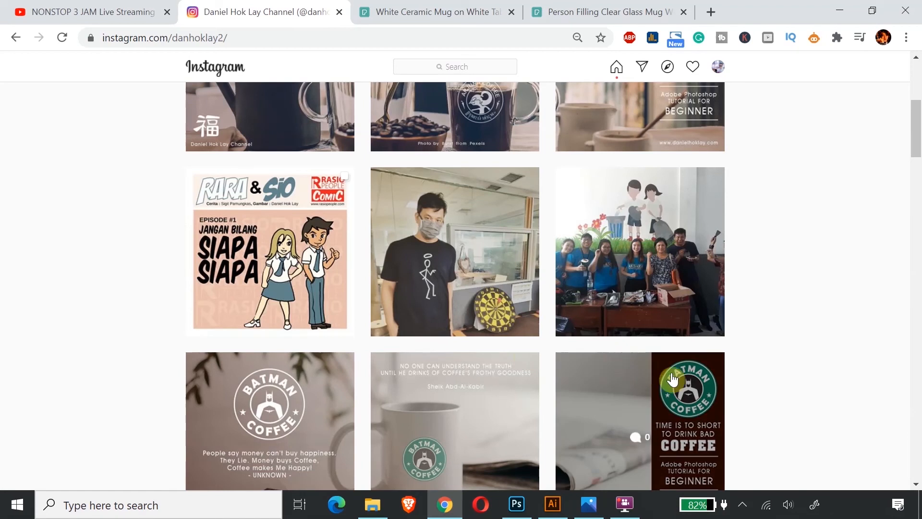
{"action": "scroll", "coordinate": [644, 379], "scroll_direction": "down", "scroll_amount": 3}
{"action": "left_click", "coordinate": [703, 274]}
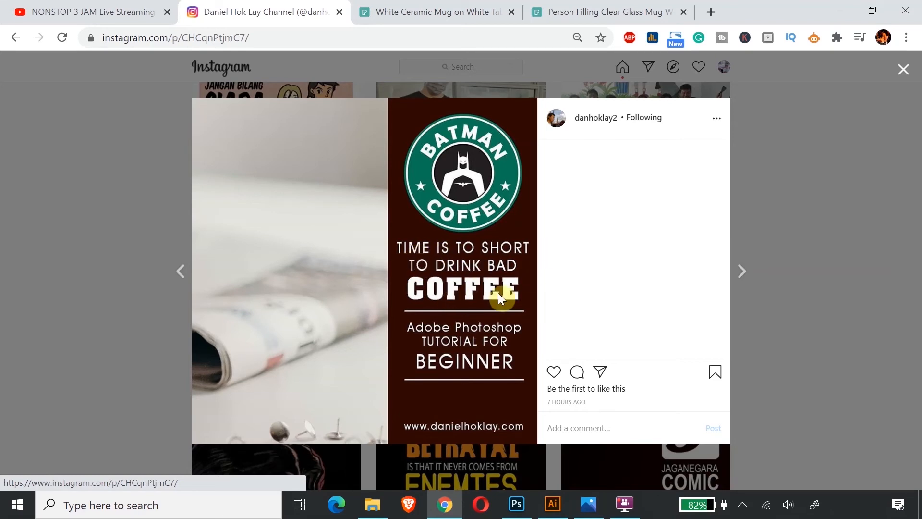
Step: Switch to Photoshop and add the centred two-line text "TIME IS TO SHORT / TO DRINK BAD" in the photo's upper area
{"action": "left_click", "coordinate": [516, 507]}
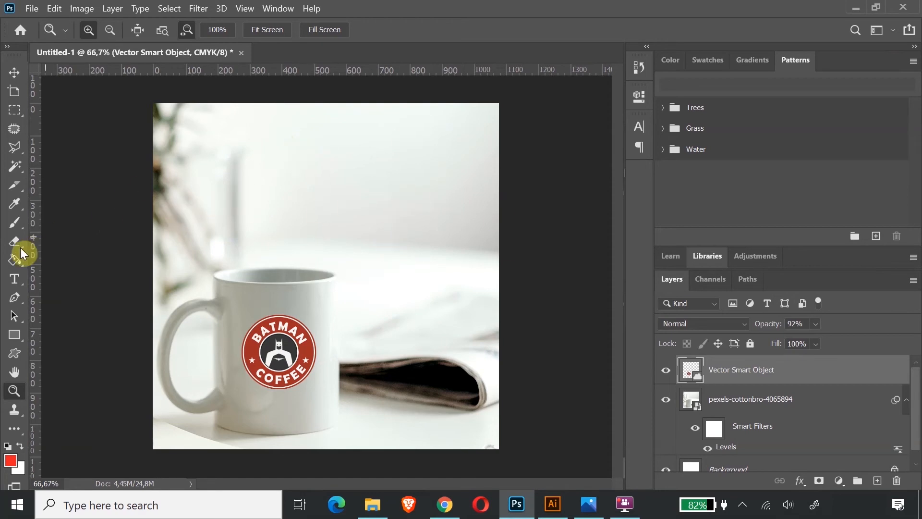
{"action": "left_click", "coordinate": [16, 277]}
{"action": "left_click_drag", "start_coordinate": [248, 126], "coordinate": [476, 181]}
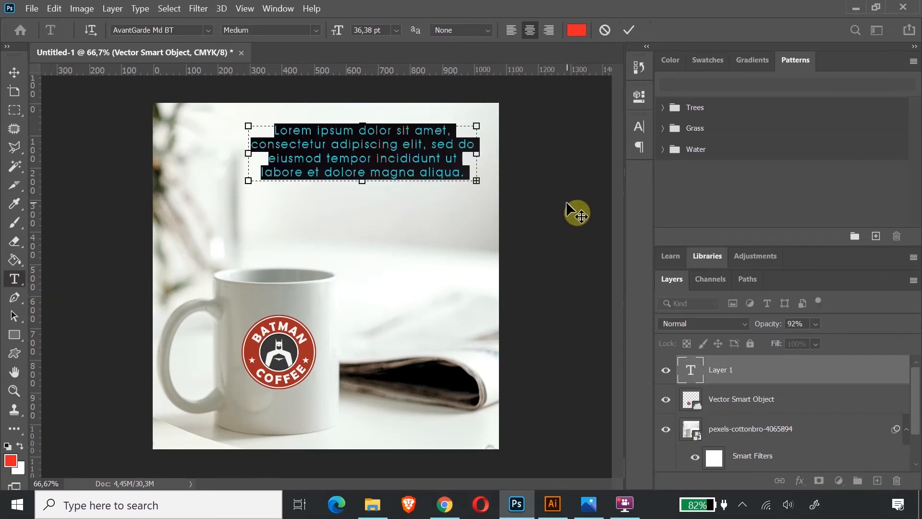
{"action": "key", "text": "BackSpace"}
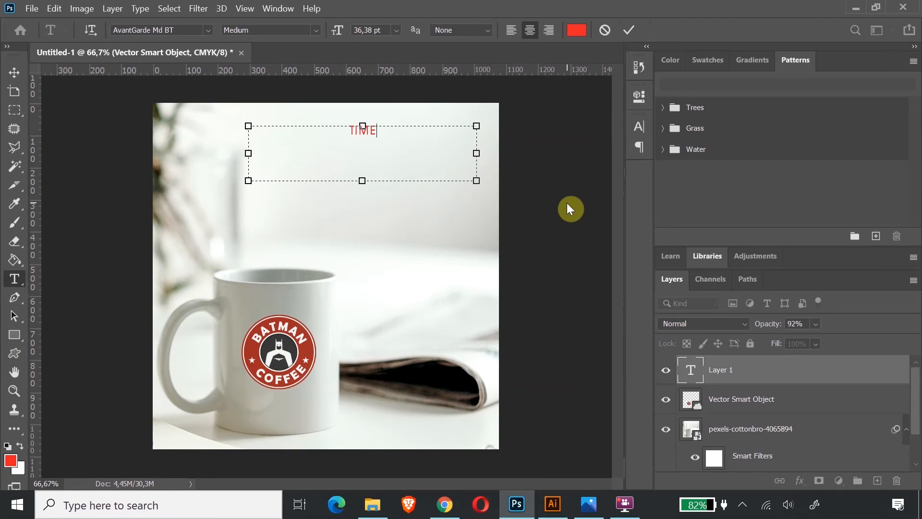
{"action": "type", "text": "TIME IS TO SH"}
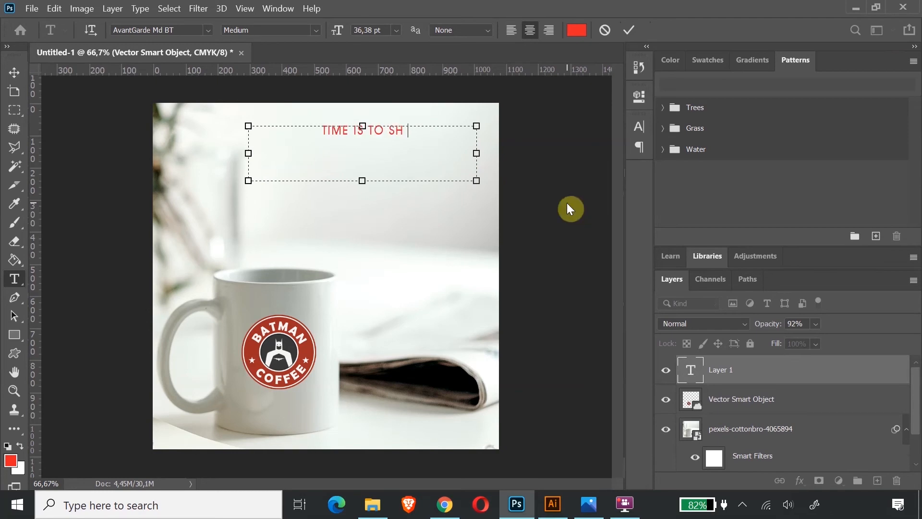
{"action": "type", "text": "ORT "}
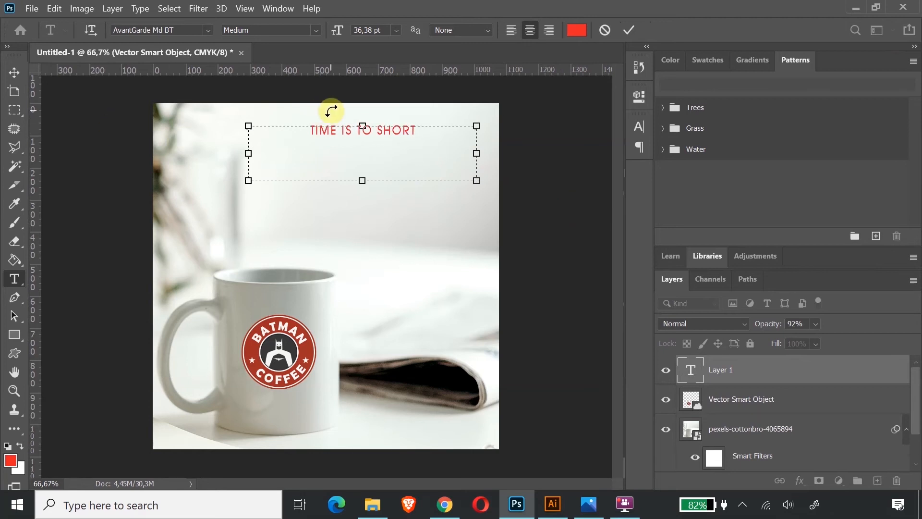
{"action": "type", "text": "TO DRINK BAD"}
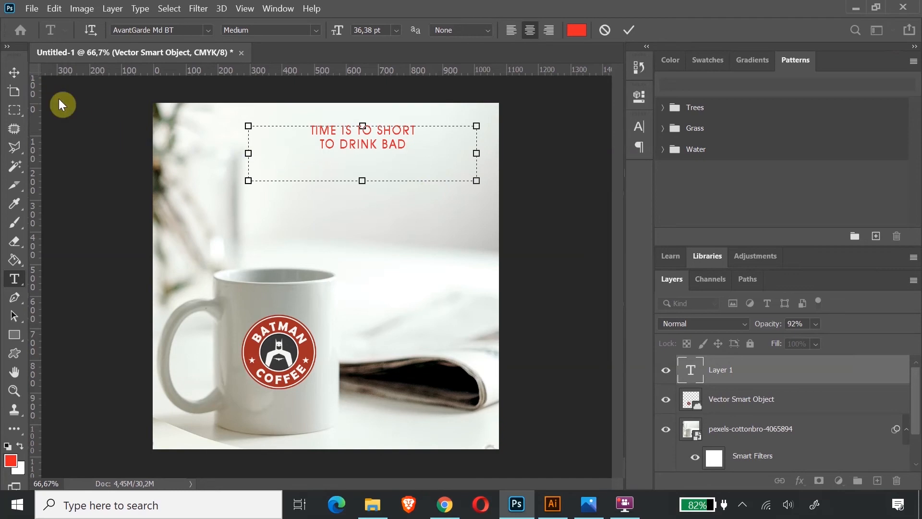
{"action": "left_click_drag", "start_coordinate": [365, 182], "coordinate": [362, 154]}
{"action": "left_click", "coordinate": [16, 72]}
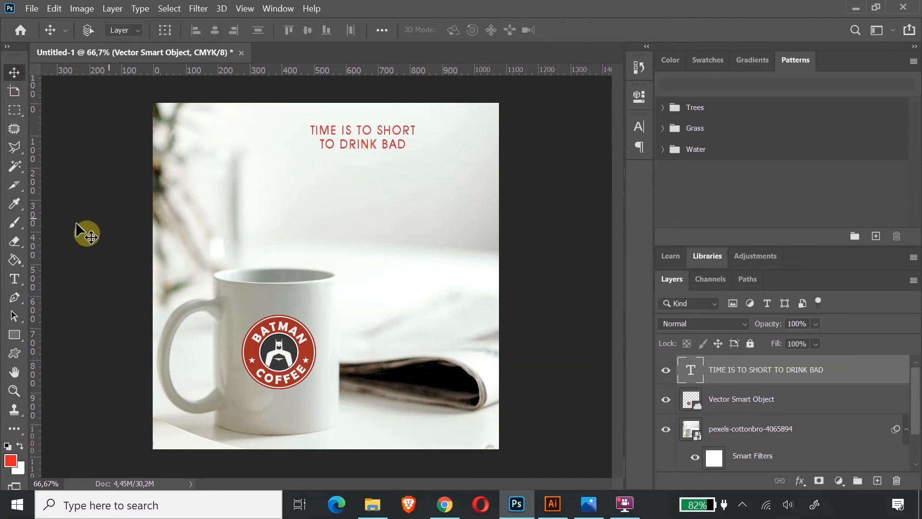
Step: Add a separate centred text reading "COFFEE" below the two-line slogan
{"action": "left_click", "coordinate": [16, 280]}
{"action": "left_click_drag", "start_coordinate": [298, 175], "coordinate": [435, 234]}
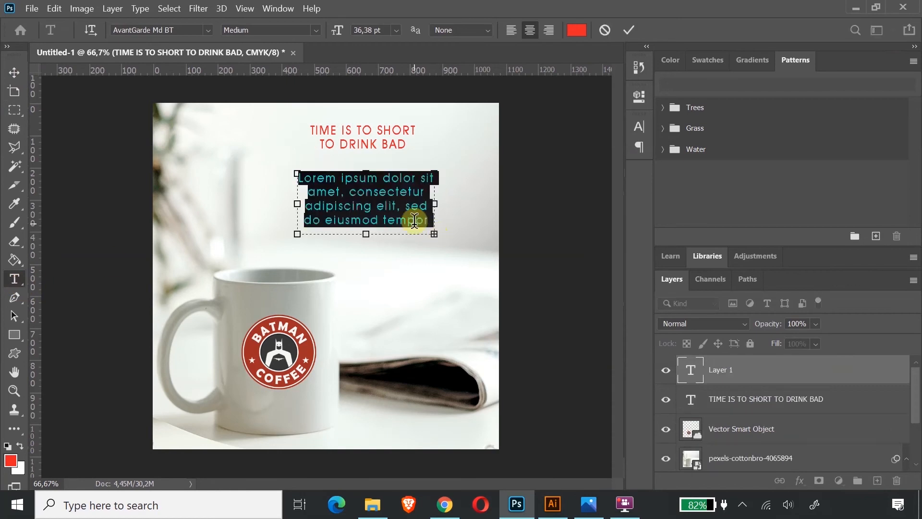
{"action": "type", "text": "COFFEE"}
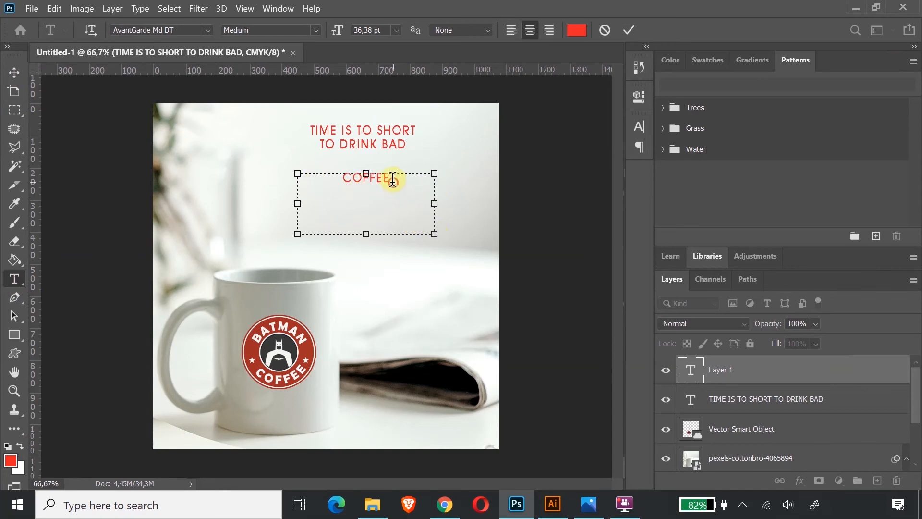
Step: Format "COFFEE" in AardvarkBold at 72 pt and place it just beneath the slogan, leaving a gap for a line
{"action": "left_click_drag", "start_coordinate": [393, 179], "coordinate": [325, 171]}
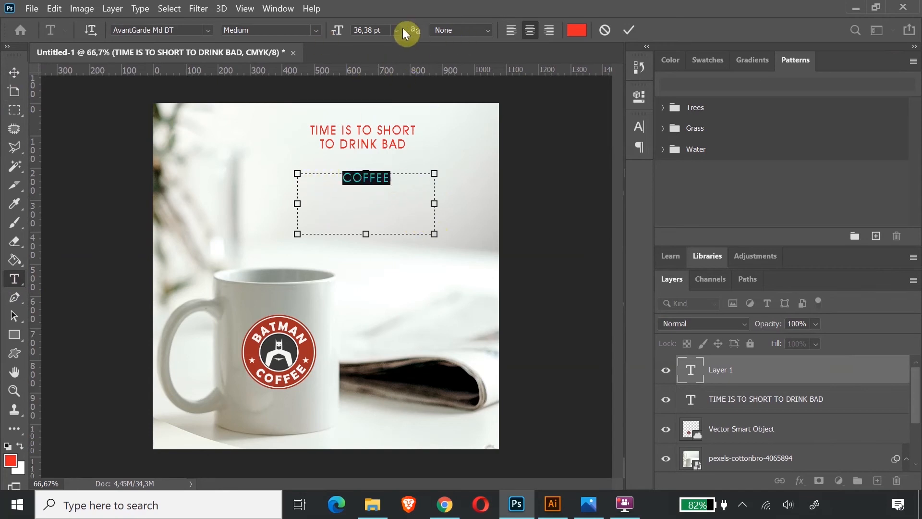
{"action": "left_click", "coordinate": [209, 30]}
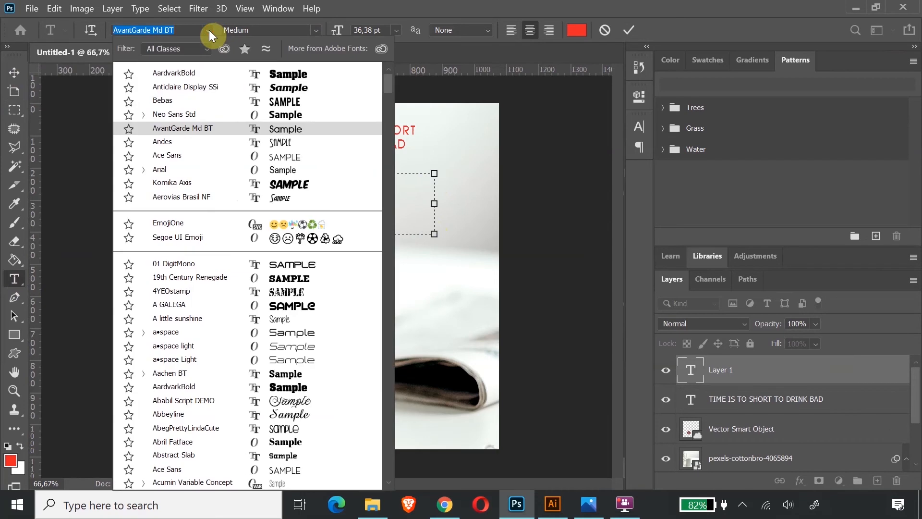
{"action": "left_click", "coordinate": [302, 74]}
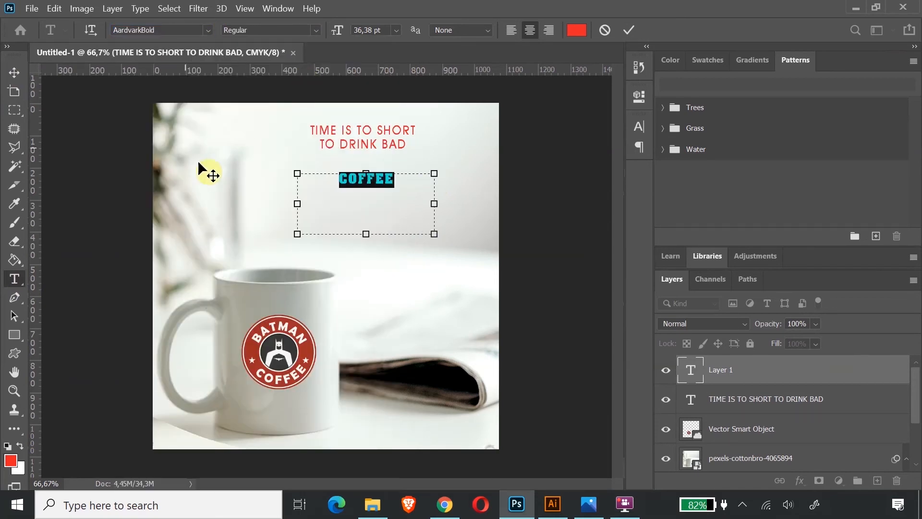
{"action": "left_click", "coordinate": [396, 31]}
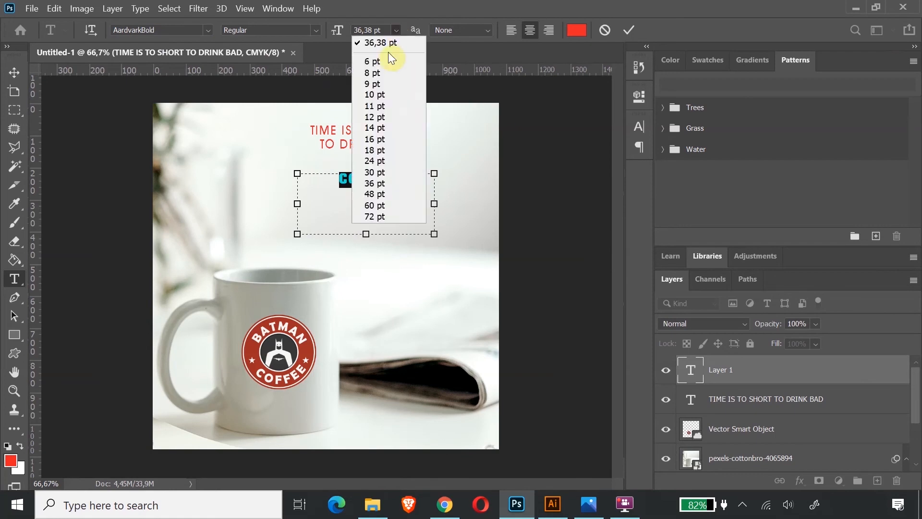
{"action": "left_click", "coordinate": [365, 217]}
{"action": "left_click_drag", "start_coordinate": [366, 234], "coordinate": [369, 163]}
{"action": "left_click", "coordinate": [23, 73]}
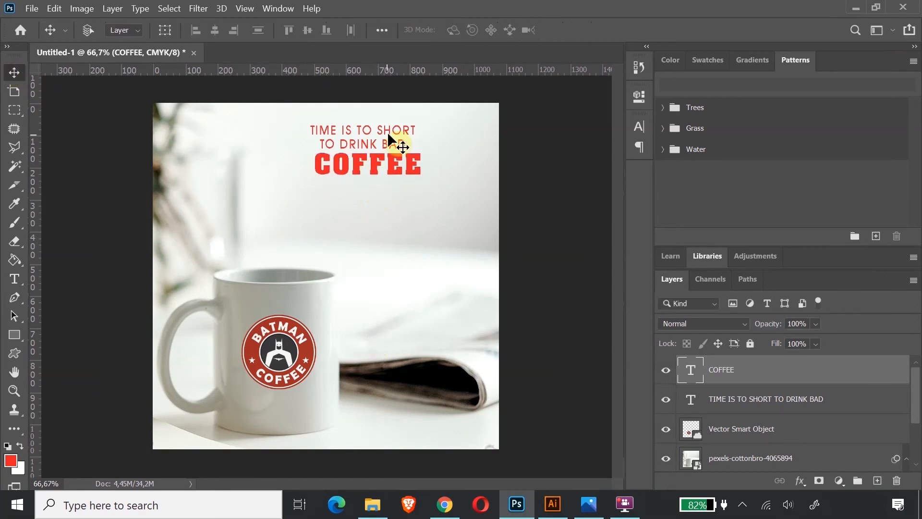
{"action": "left_click_drag", "start_coordinate": [402, 165], "coordinate": [383, 181]}
Step: On a new layer, draw a thin red horizontal line about 355 px long and position it between the slogan and "COFFEE"
{"action": "left_click", "coordinate": [14, 335]}
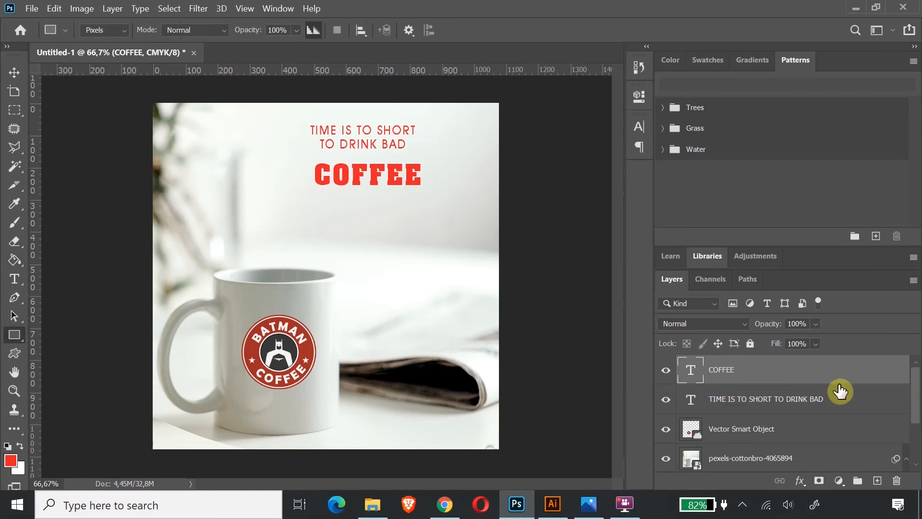
{"action": "left_click", "coordinate": [875, 481]}
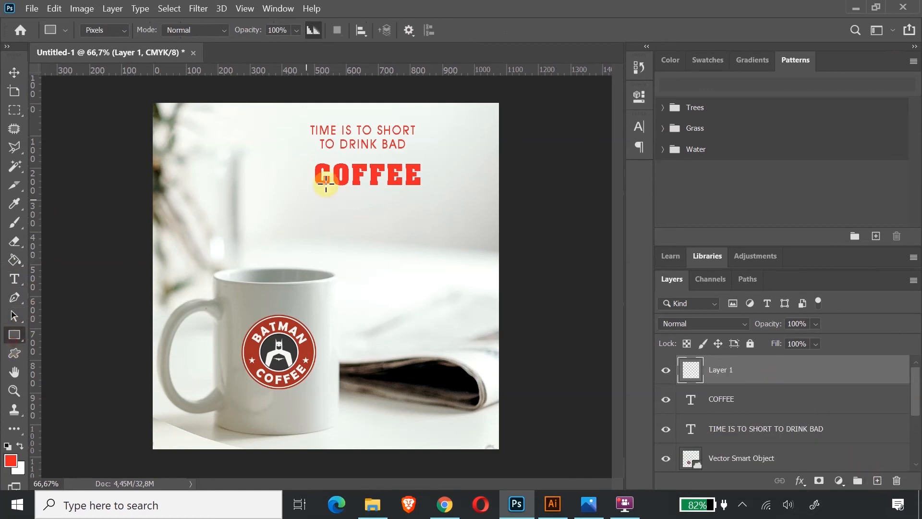
{"action": "left_click_drag", "start_coordinate": [309, 154], "coordinate": [423, 155]}
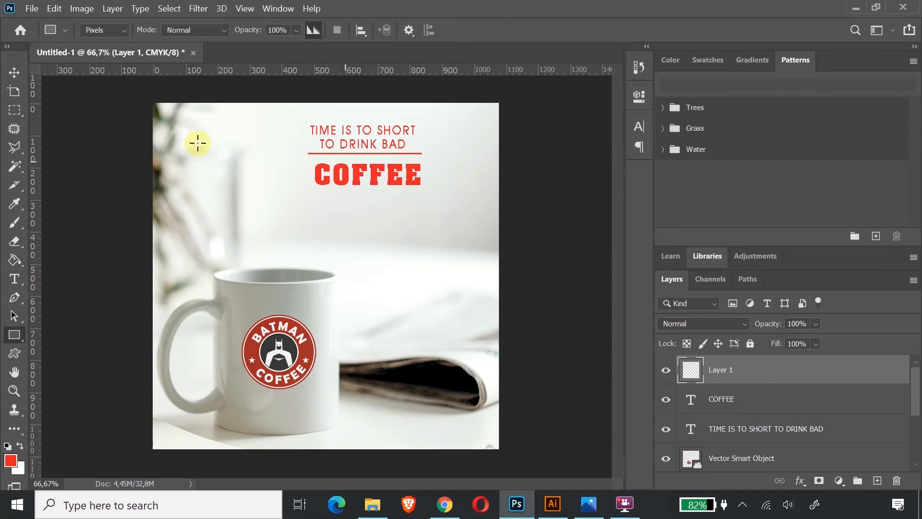
{"action": "left_click", "coordinate": [13, 72]}
{"action": "left_click_drag", "start_coordinate": [402, 180], "coordinate": [399, 180]}
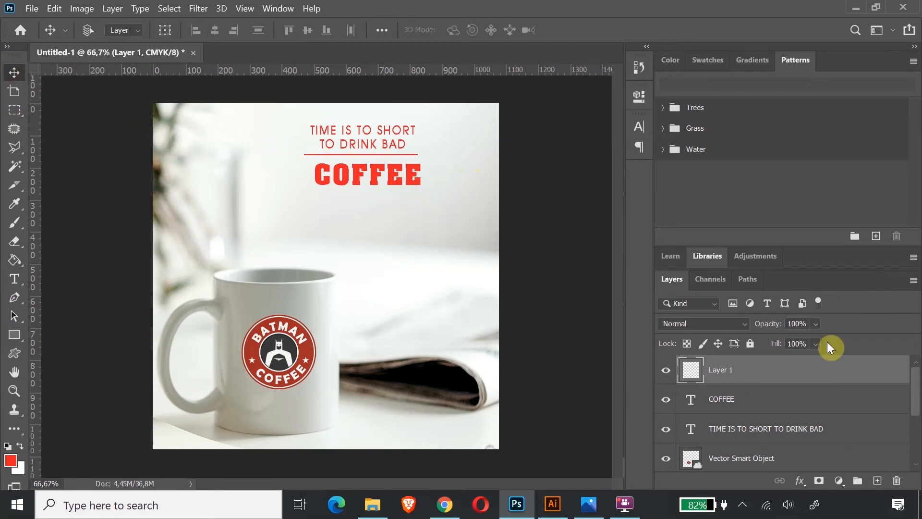
Step: Scale the slogan, red line and "COFFEE" together to about 140% and move them into the photo's upper-right area
{"action": "left_click", "coordinate": [734, 400], "text": "shift"}
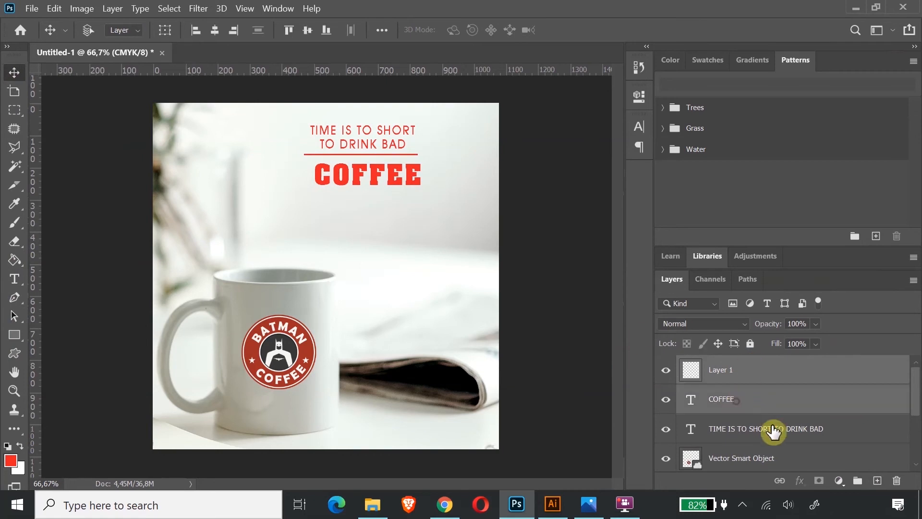
{"action": "left_click", "coordinate": [773, 428], "text": "shift"}
{"action": "left_click", "coordinate": [768, 378]}
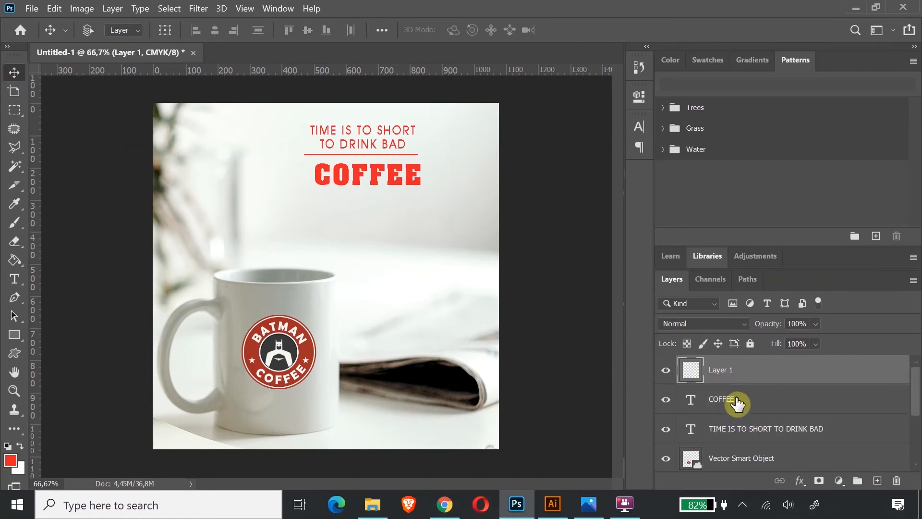
{"action": "left_click", "coordinate": [736, 405], "text": "shift"}
{"action": "left_click", "coordinate": [751, 371]}
{"action": "left_click", "coordinate": [753, 404], "text": "shift"}
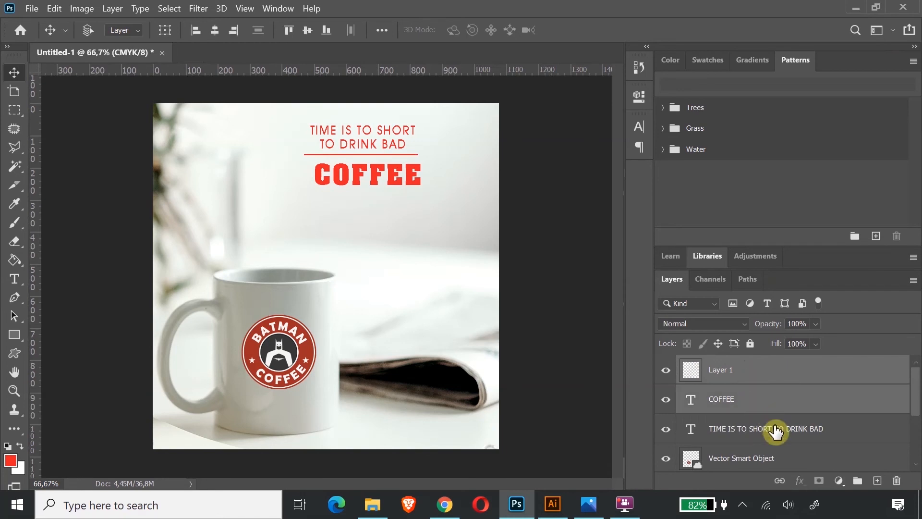
{"action": "left_click", "coordinate": [774, 427], "text": "shift"}
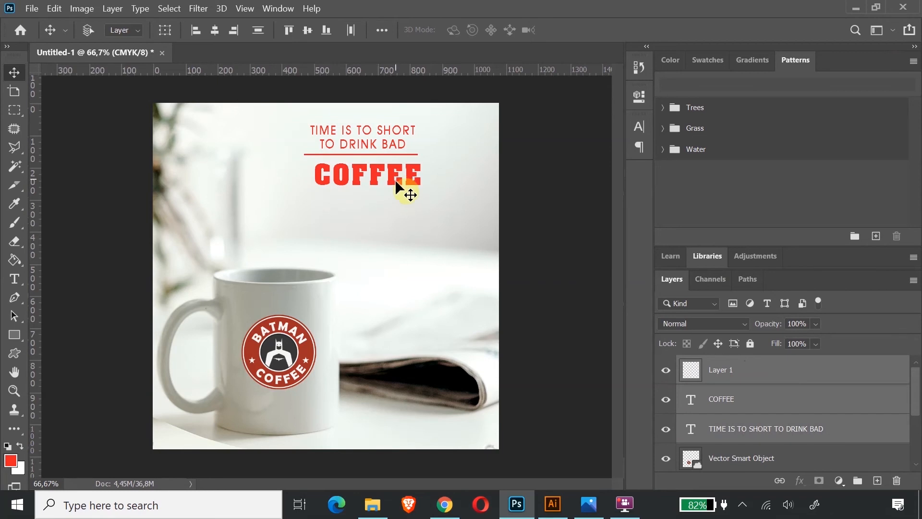
{"action": "left_click", "coordinate": [391, 195]}
{"action": "key", "text": "ctrl+t"}
{"action": "left_click_drag", "start_coordinate": [251, 195], "coordinate": [163, 251]}
{"action": "left_click_drag", "start_coordinate": [348, 200], "coordinate": [390, 195]}
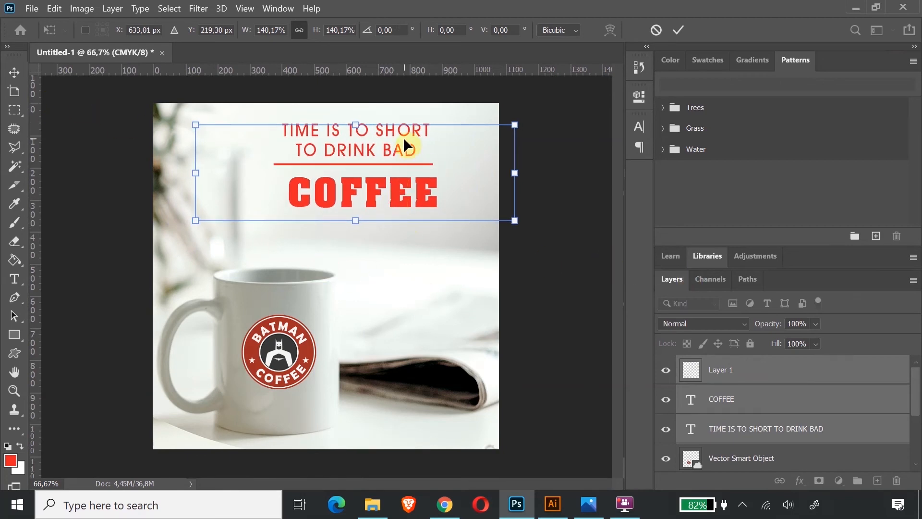
{"action": "left_click_drag", "start_coordinate": [398, 156], "coordinate": [435, 155]}
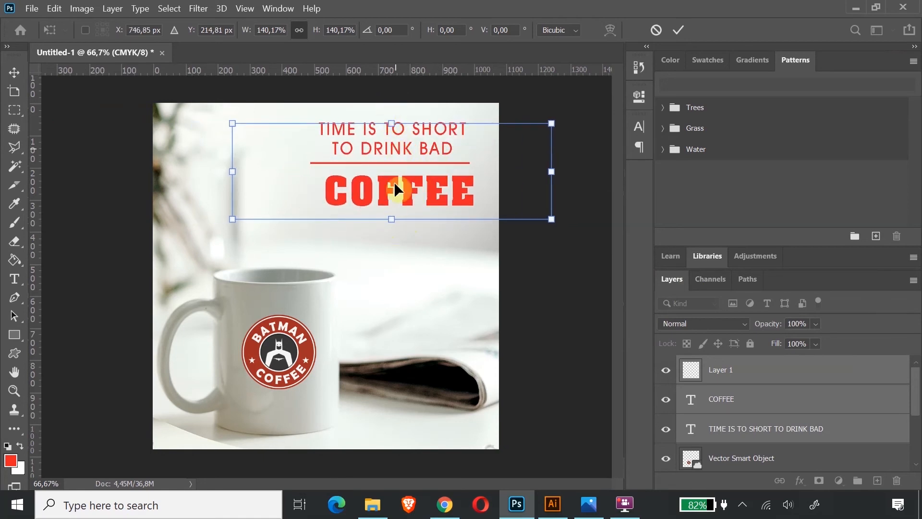
{"action": "left_click", "coordinate": [15, 73]}
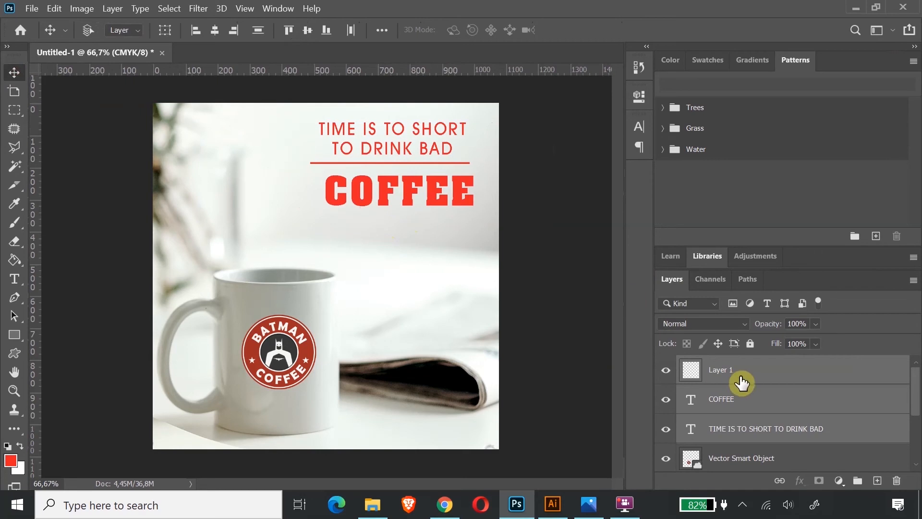
Step: Nudge the red line up until it sits close beneath the slogan, shifting it slightly right
{"action": "left_click", "coordinate": [765, 401]}
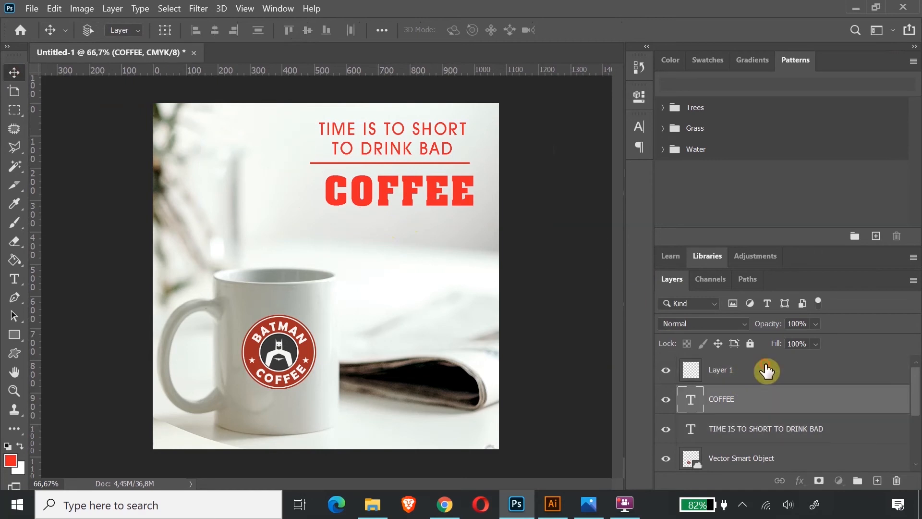
{"action": "left_click", "coordinate": [766, 371]}
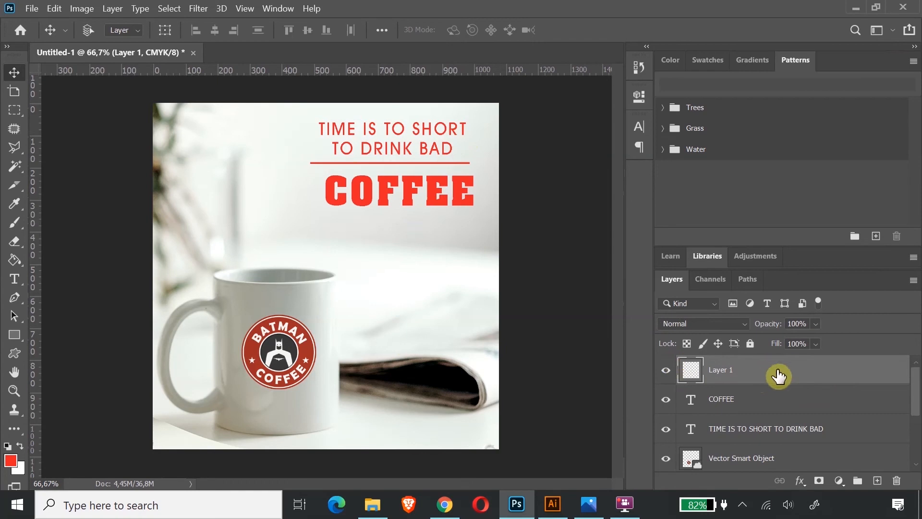
{"action": "left_click", "coordinate": [666, 370]}
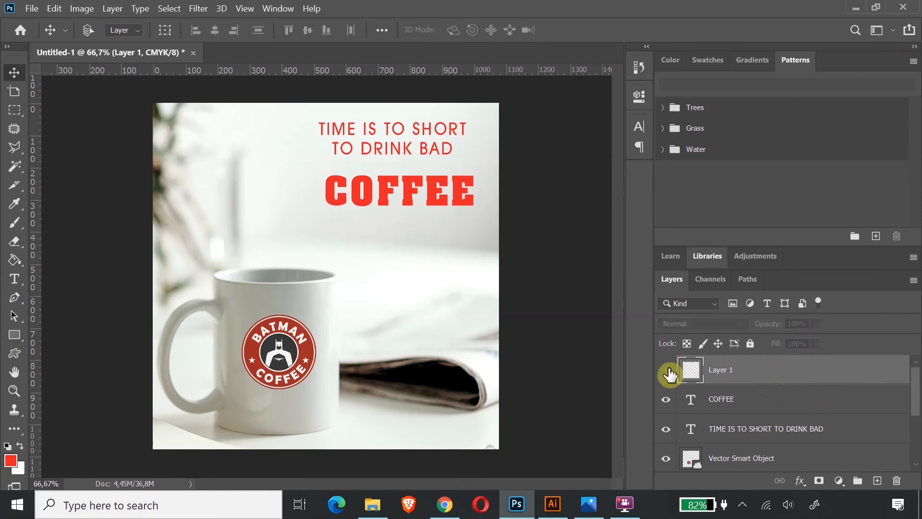
{"action": "left_click", "coordinate": [667, 370]}
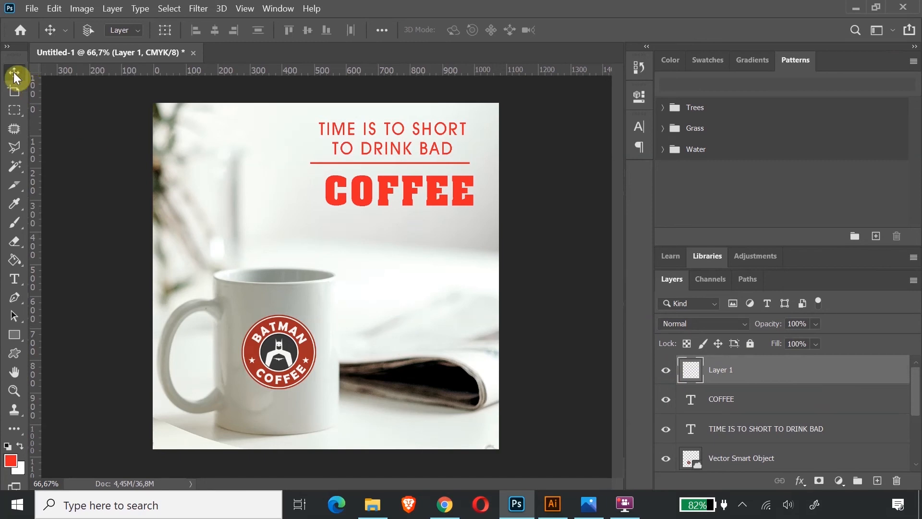
{"action": "key", "text": "Left"}
{"action": "key", "text": "Left"}
{"action": "key", "text": "Left"}
{"action": "key", "text": "Left"}
{"action": "key", "text": "Left"}
{"action": "key", "text": "Left"}
{"action": "key", "text": "Left"}
{"action": "key", "text": "Left"}
{"action": "key", "text": "Up"}
{"action": "key", "text": "Up"}
{"action": "key", "text": "Up"}
{"action": "key", "text": "Up"}
{"action": "key", "text": "Up"}
{"action": "key", "text": "Up"}
{"action": "key", "text": "Up"}
{"action": "key", "text": "Up"}
{"action": "key", "text": "Up"}
{"action": "key", "text": "Up"}
{"action": "key", "text": "Up"}
{"action": "key", "text": "Up"}
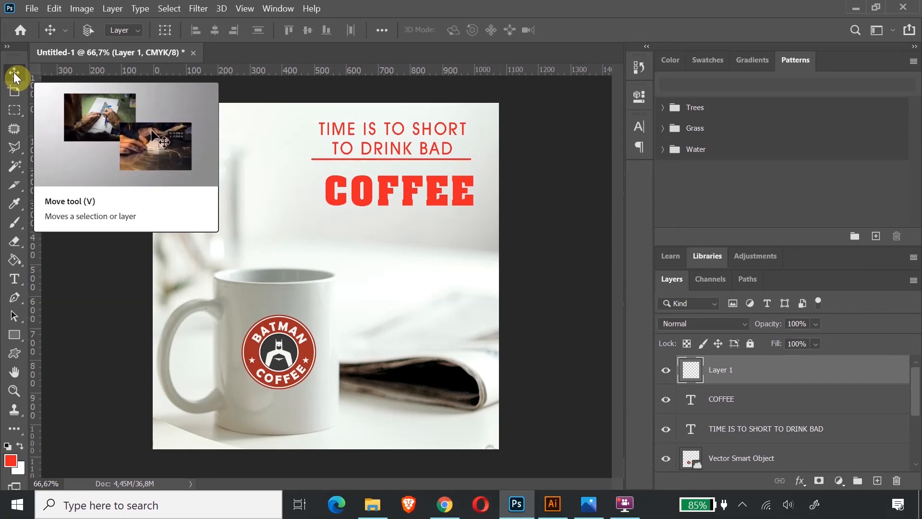
Step: Move "COFFEE" up and left so it sits just below the red line, centred under it
{"action": "left_click", "coordinate": [724, 408]}
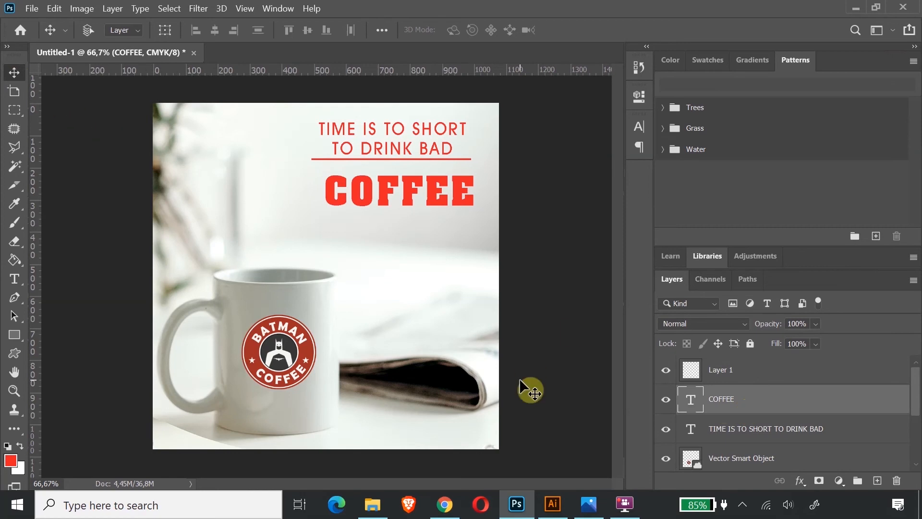
{"action": "key", "text": "Up"}
{"action": "key", "text": "Up"}
{"action": "key", "text": "Up"}
{"action": "key", "text": "Up"}
{"action": "key", "text": "Up"}
{"action": "key", "text": "Up"}
{"action": "key", "text": "Up"}
{"action": "key", "text": "Up"}
{"action": "key", "text": "Up"}
{"action": "key", "text": "Up"}
{"action": "key", "text": "Up"}
{"action": "key", "text": "Up"}
{"action": "key", "text": "Up"}
{"action": "key", "text": "Up"}
{"action": "key", "text": "Up"}
{"action": "key", "text": "Up"}
{"action": "key", "text": "Up"}
{"action": "key", "text": "Up"}
{"action": "key", "text": "Up"}
{"action": "key", "text": "Up"}
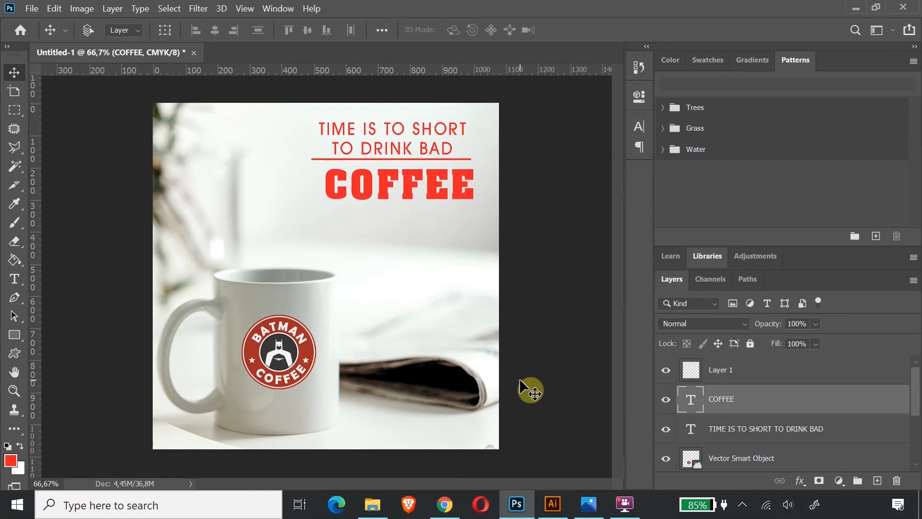
{"action": "key", "text": "Left"}
{"action": "key", "text": "Left"}
{"action": "key", "text": "Left"}
{"action": "key", "text": "Left"}
{"action": "key", "text": "Left"}
{"action": "key", "text": "Left"}
{"action": "key", "text": "Left"}
{"action": "key", "text": "Left"}
{"action": "key", "text": "Left"}
{"action": "key", "text": "Left"}
{"action": "key", "text": "Left"}
{"action": "key", "text": "Left"}
{"action": "key", "text": "Left"}
{"action": "key", "text": "Left"}
{"action": "key", "text": "Left"}
{"action": "key", "text": "Left"}
{"action": "key", "text": "Left"}
{"action": "key", "text": "Left"}
{"action": "key", "text": "Left"}
{"action": "key", "text": "Left"}
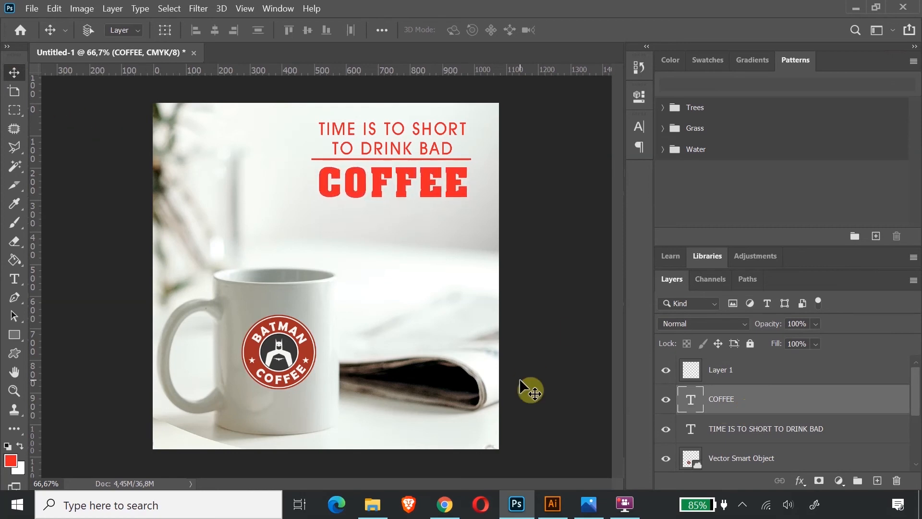
{"action": "key", "text": "Up"}
{"action": "key", "text": "Up"}
{"action": "key", "text": "Up"}
{"action": "key", "text": "Up"}
{"action": "key", "text": "Up"}
{"action": "key", "text": "Up"}
{"action": "key", "text": "Up"}
{"action": "key", "text": "Up"}
{"action": "key", "text": "Up"}
{"action": "key", "text": "Up"}
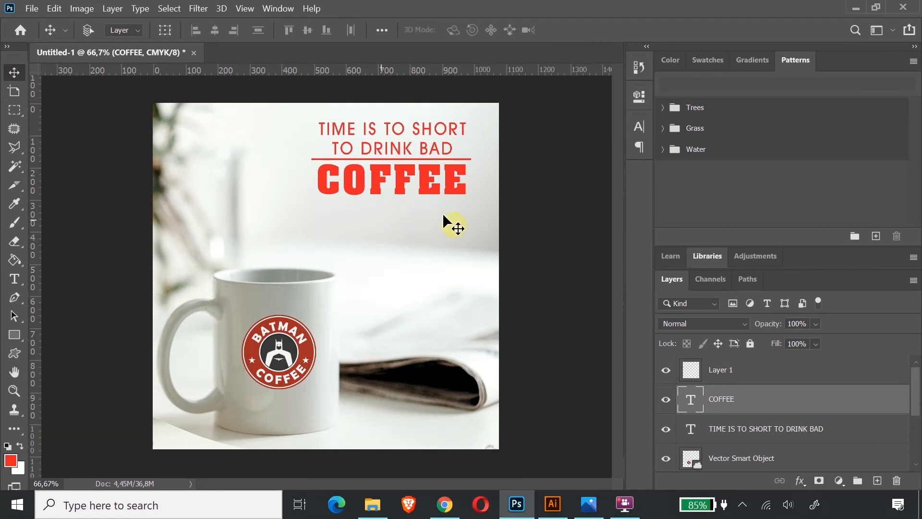
{"action": "left_click", "coordinate": [741, 404]}
{"action": "left_click", "coordinate": [751, 434]}
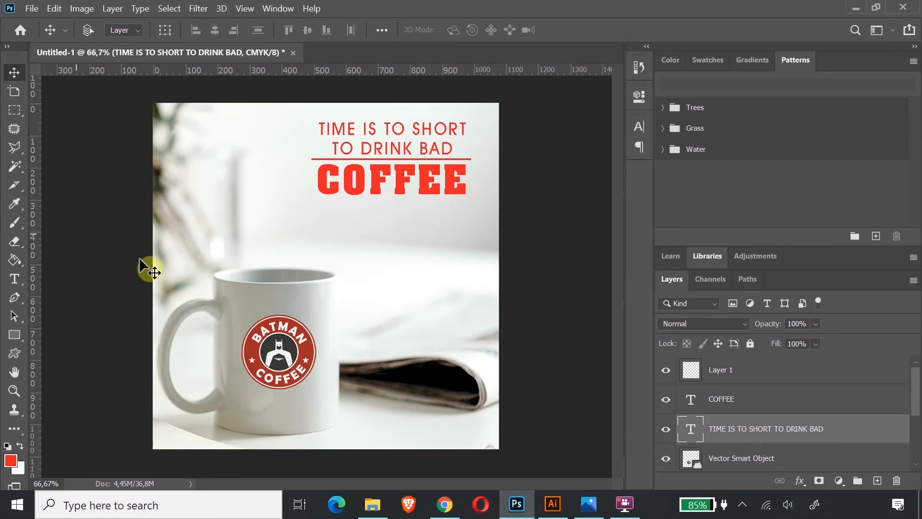
{"action": "left_click", "coordinate": [24, 281]}
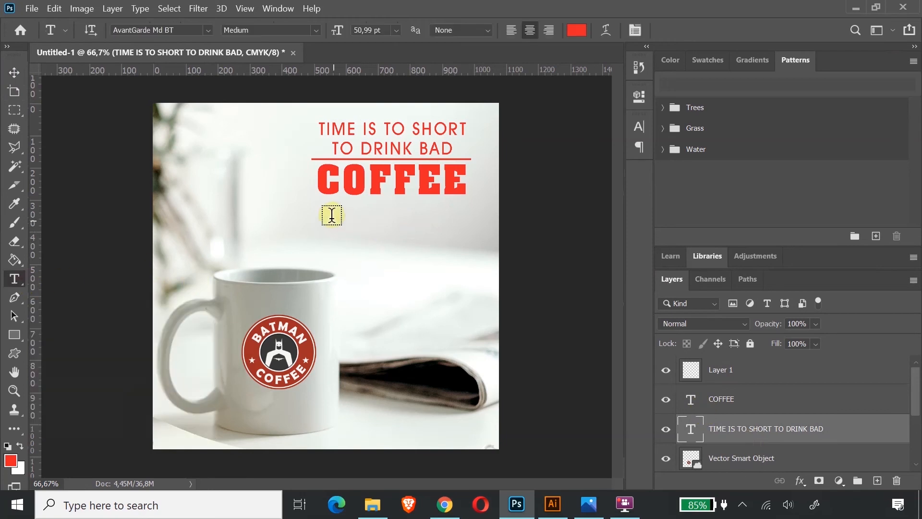
{"action": "left_click_drag", "start_coordinate": [326, 210], "coordinate": [477, 230]}
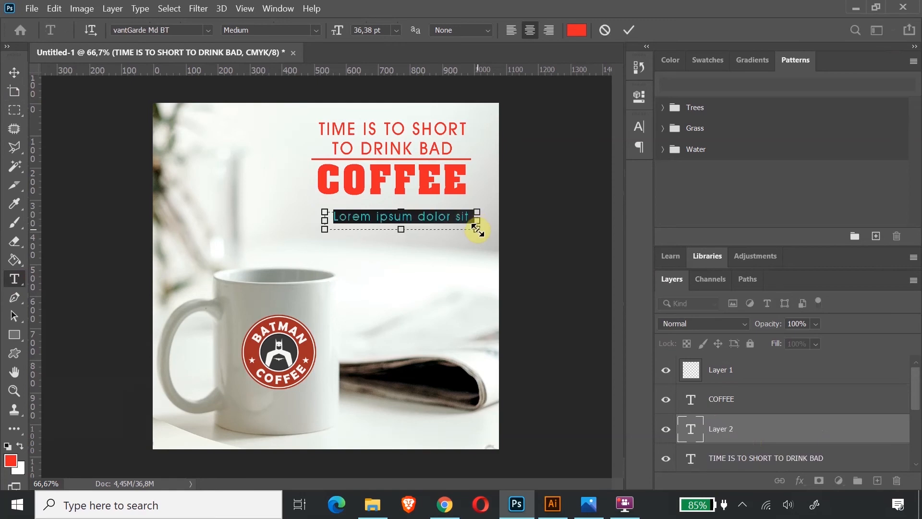
{"action": "type", "text": "www."}
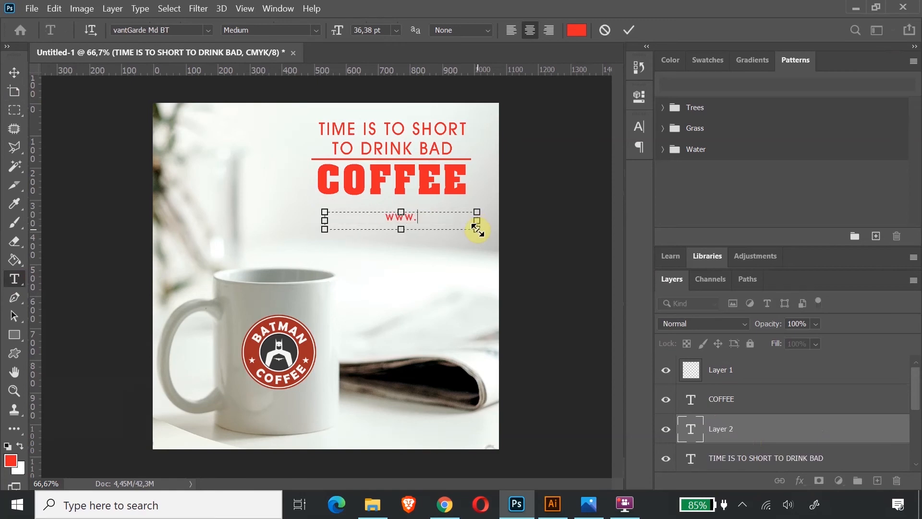
{"action": "type", "text": "batmancoffee.co"}
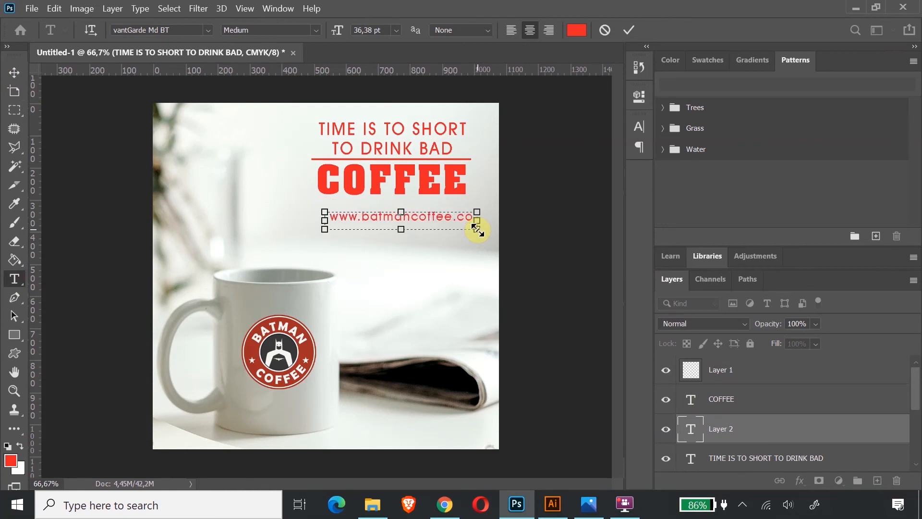
Step: Move the website text up and slightly left so it sits directly beneath "COFFEE"
{"action": "left_click", "coordinate": [14, 75]}
{"action": "left_click_drag", "start_coordinate": [372, 217], "coordinate": [359, 208]}
{"action": "left_click_drag", "start_coordinate": [365, 206], "coordinate": [365, 202]}
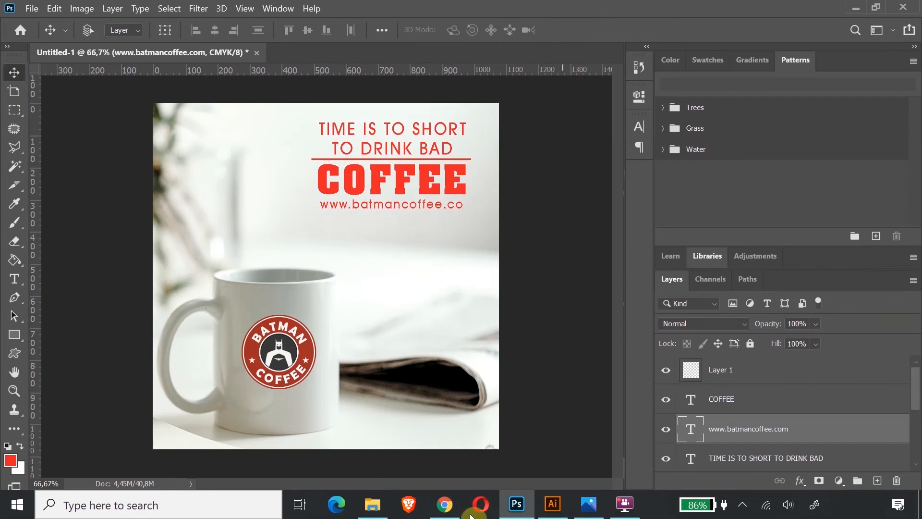
Step: Switch to Illustrator and look over the red, green and white outline versions of the Batman Coffee logo
{"action": "left_click", "coordinate": [563, 508]}
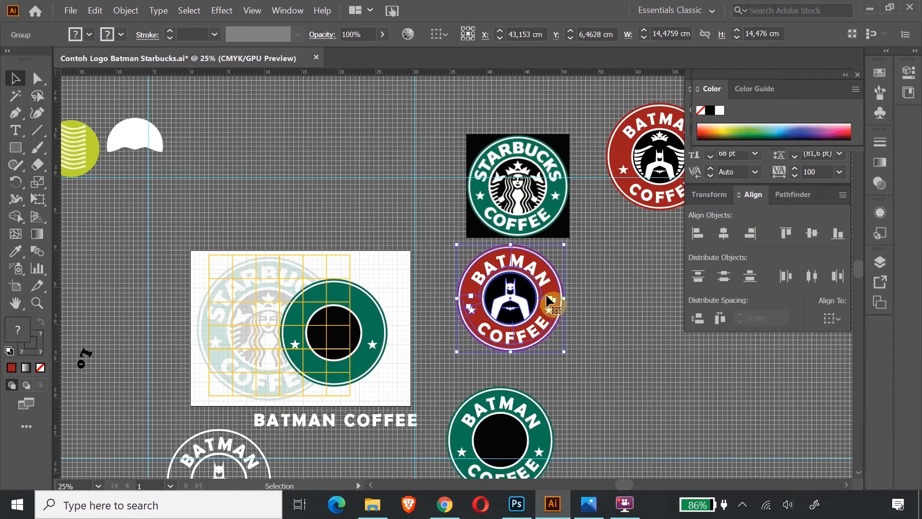
{"action": "left_click", "coordinate": [37, 302]}
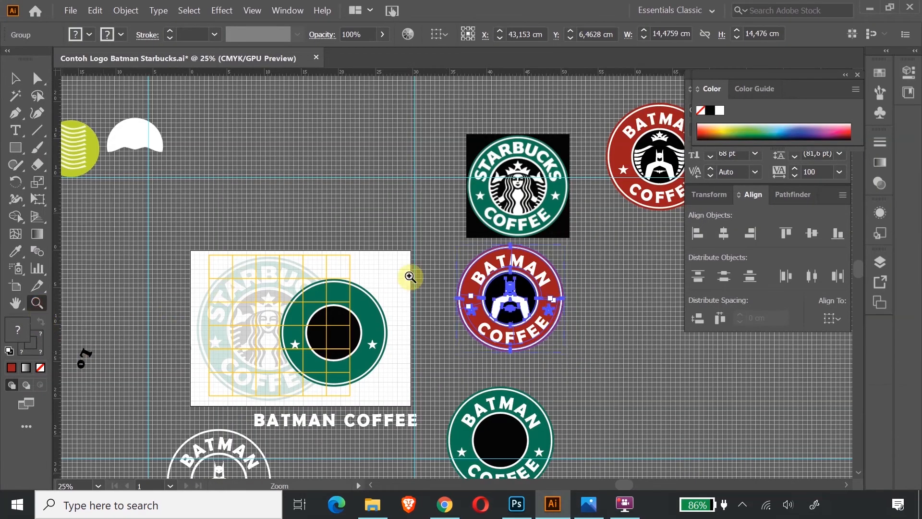
{"action": "left_click_drag", "start_coordinate": [493, 236], "coordinate": [571, 298]}
{"action": "scroll", "coordinate": [571, 298], "scroll_direction": "down", "scroll_amount": 5}
{"action": "scroll", "coordinate": [571, 299], "scroll_direction": "down", "scroll_amount": 2}
{"action": "scroll", "coordinate": [570, 295], "scroll_direction": "up", "scroll_amount": 3}
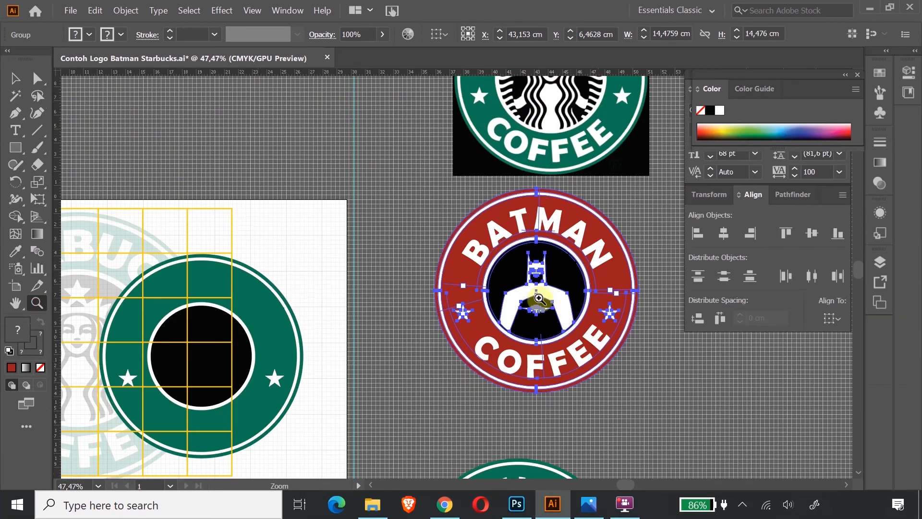
{"action": "left_click", "coordinate": [17, 79]}
{"action": "scroll", "coordinate": [329, 359], "scroll_direction": "down", "scroll_amount": 5}
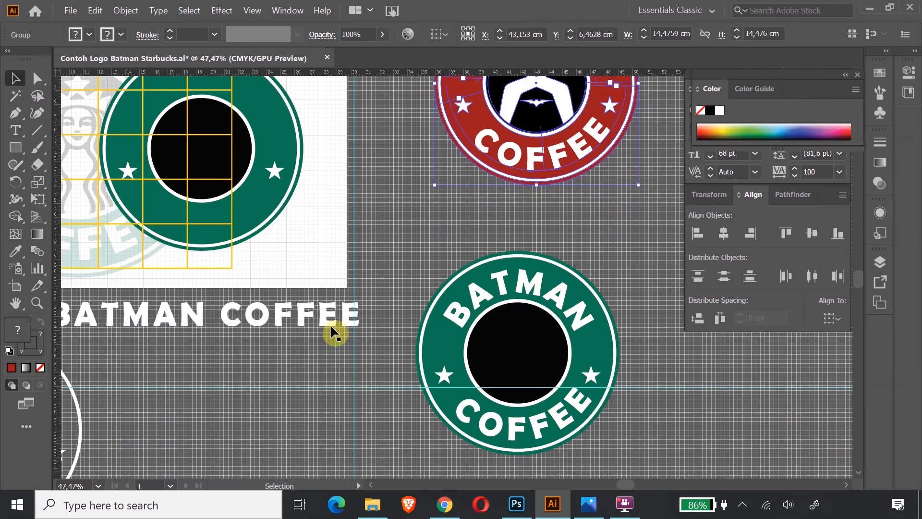
{"action": "scroll", "coordinate": [330, 324], "scroll_direction": "down", "scroll_amount": 2}
{"action": "left_click", "coordinate": [16, 302]}
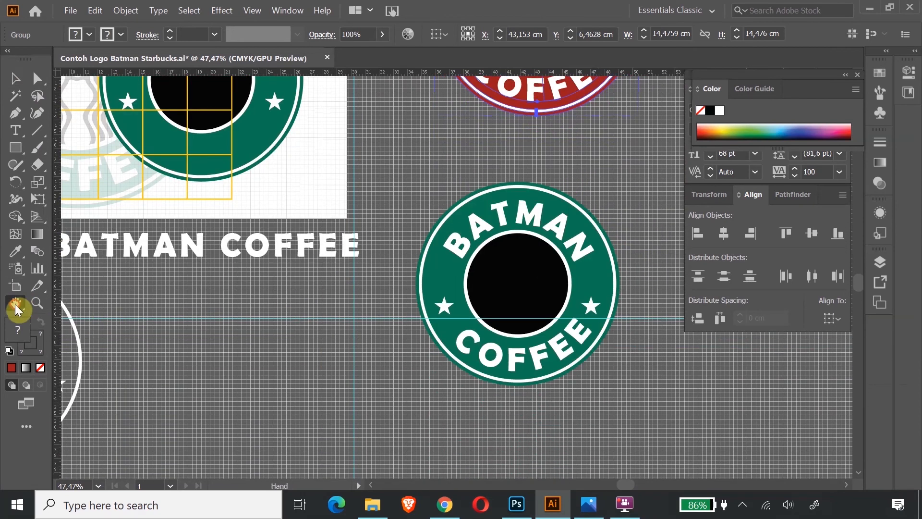
{"action": "left_click_drag", "start_coordinate": [175, 307], "coordinate": [423, 252]}
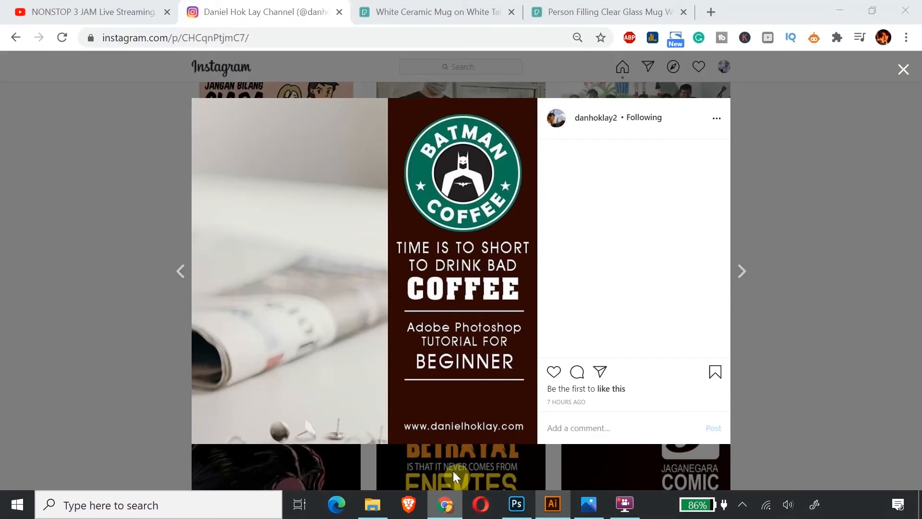
Step: Switch to Chrome and review the three Batman Coffee posts on Instagram, returning to the profile grid
{"action": "left_click", "coordinate": [445, 505]}
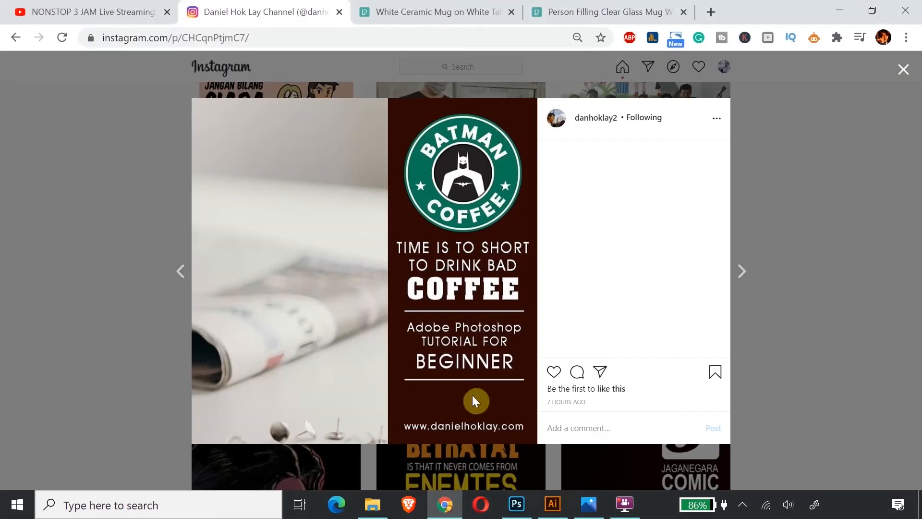
{"action": "left_click", "coordinate": [182, 272]}
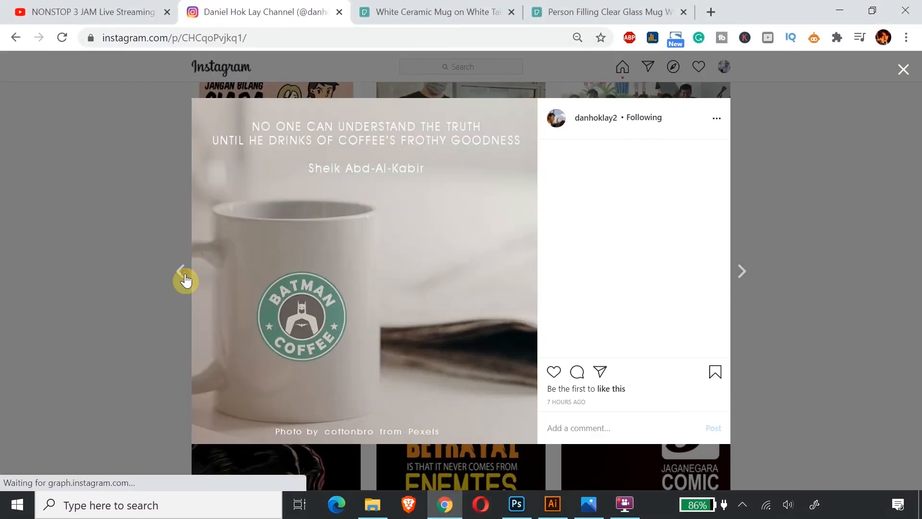
{"action": "left_click", "coordinate": [182, 273]}
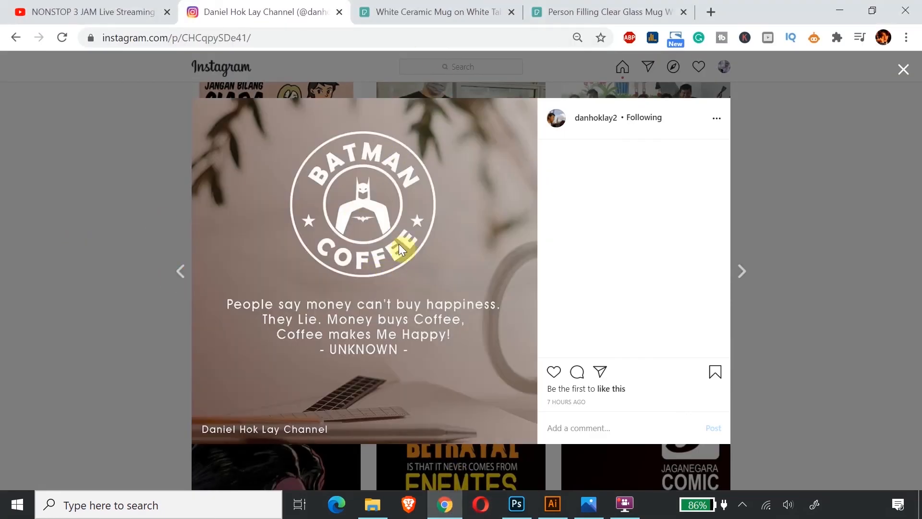
{"action": "left_click", "coordinate": [743, 275]}
{"action": "left_click", "coordinate": [743, 274]}
{"action": "left_click", "coordinate": [743, 275]}
{"action": "left_click", "coordinate": [903, 70]}
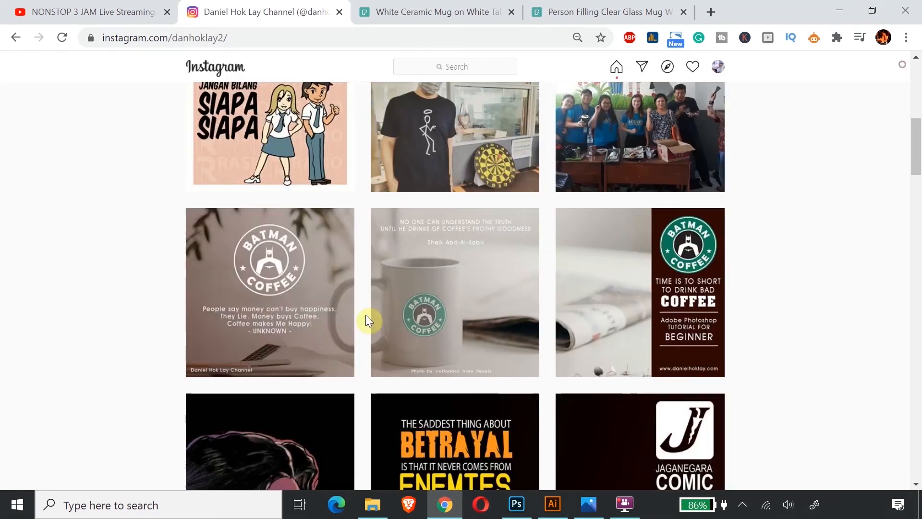
Step: Switch to Illustrator and place a copy of the red Batman Coffee logo below and to the right of the green logo
{"action": "left_click", "coordinate": [565, 508]}
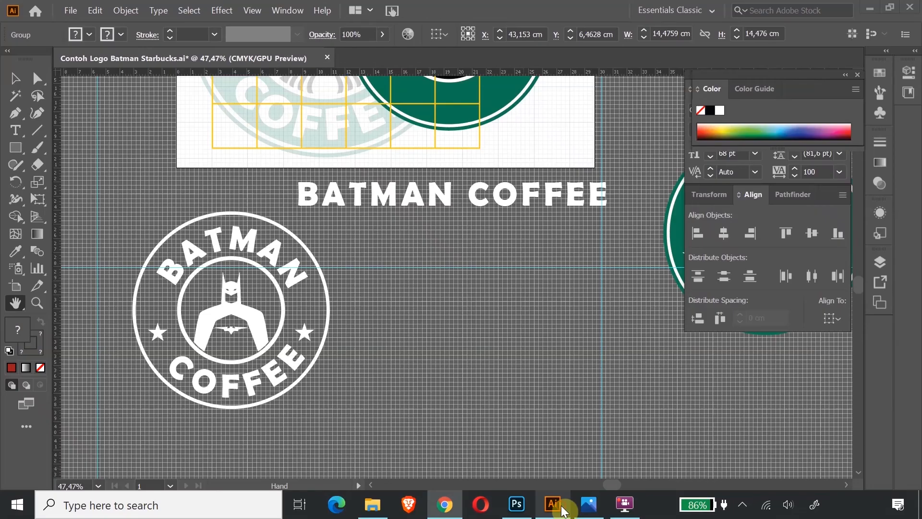
{"action": "key", "text": "ctrl+minus"}
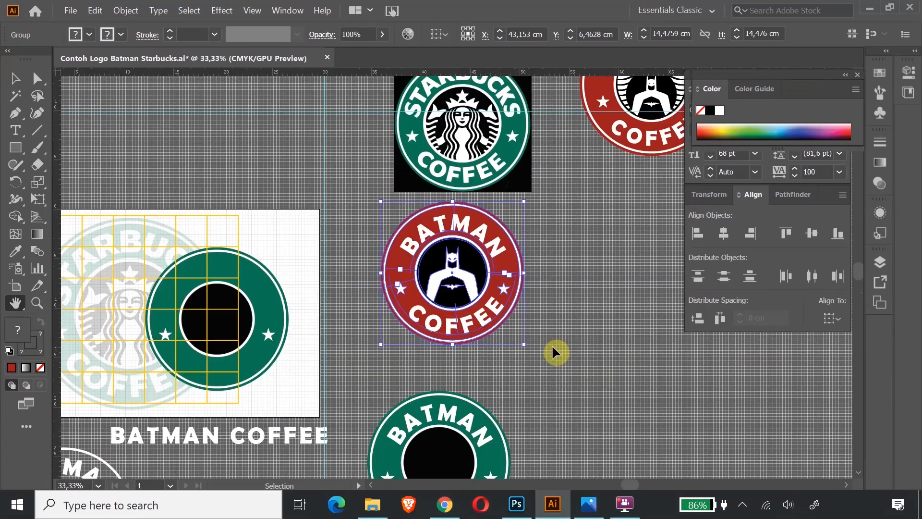
{"action": "scroll", "coordinate": [490, 288], "scroll_direction": "down", "scroll_amount": 2}
{"action": "left_click_drag", "start_coordinate": [474, 263], "coordinate": [474, 195]}
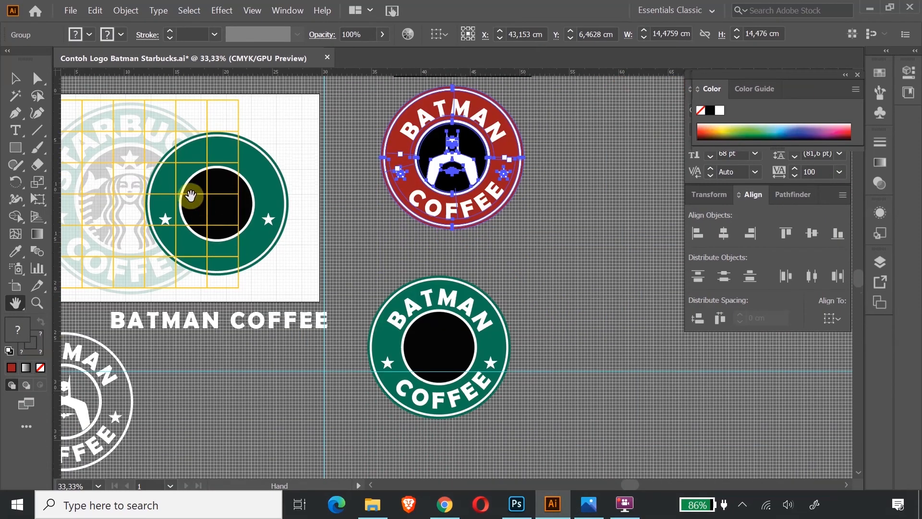
{"action": "left_click", "coordinate": [15, 78]}
{"action": "key", "text": "a"}
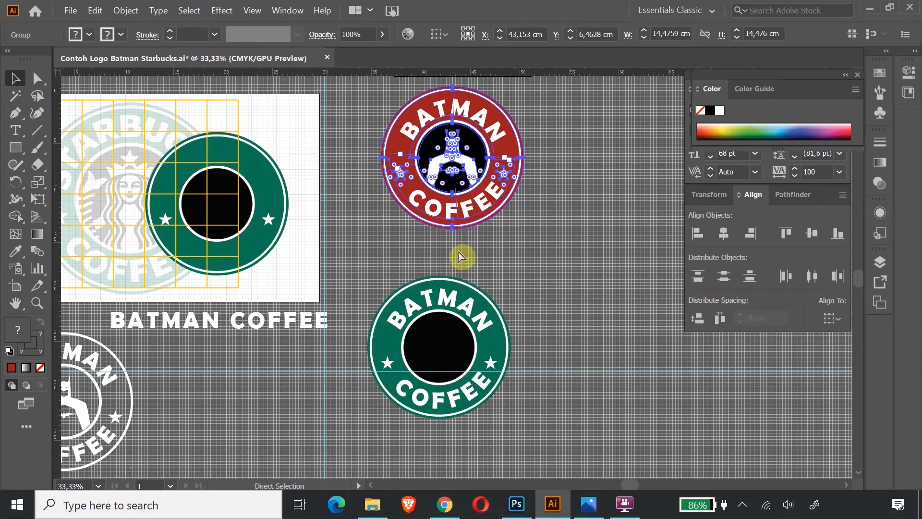
{"action": "key", "text": "ctrl+v"}
{"action": "scroll", "coordinate": [528, 267], "scroll_direction": "down", "scroll_amount": 3}
{"action": "left_click_drag", "start_coordinate": [485, 182], "coordinate": [558, 386]}
Step: Examine the copied red Batman Coffee logo up close and compare it with the neighbouring green and white versions
{"action": "left_click", "coordinate": [37, 303]}
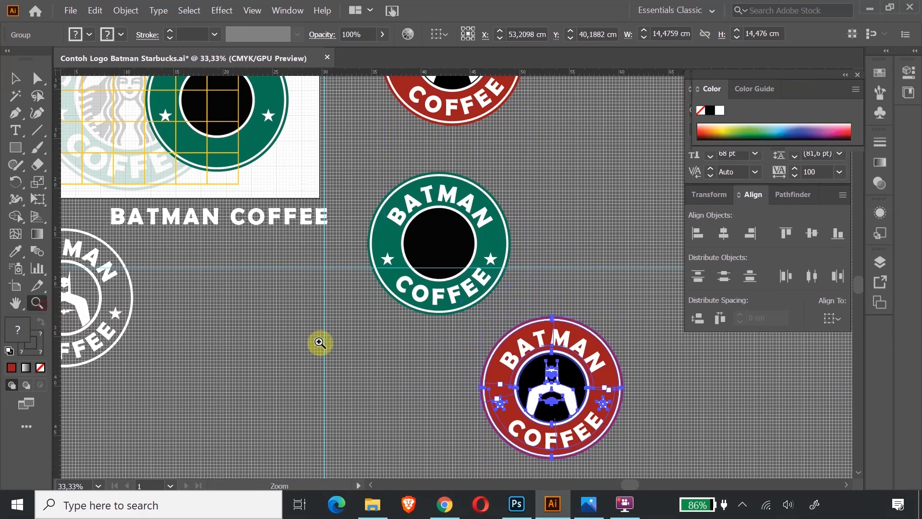
{"action": "left_click_drag", "start_coordinate": [504, 331], "coordinate": [618, 463]}
{"action": "scroll", "coordinate": [615, 432], "scroll_direction": "down", "scroll_amount": 4}
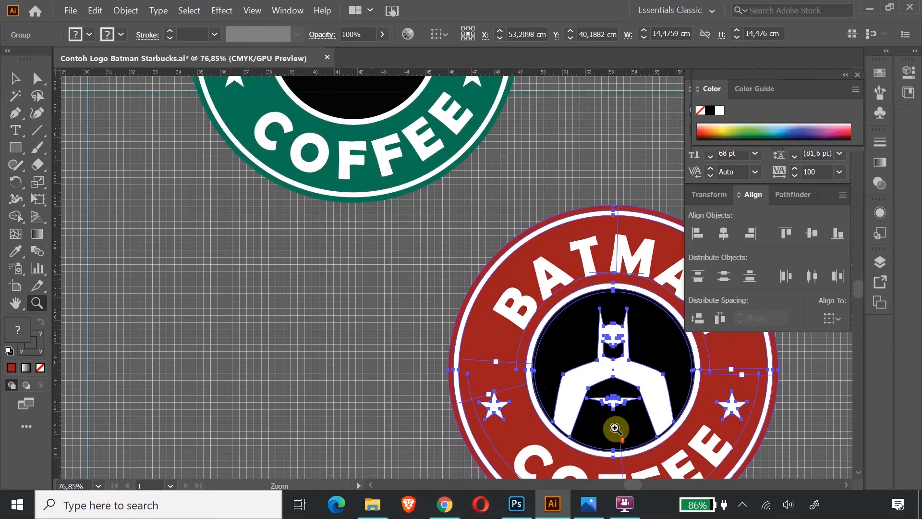
{"action": "left_click", "coordinate": [16, 302]}
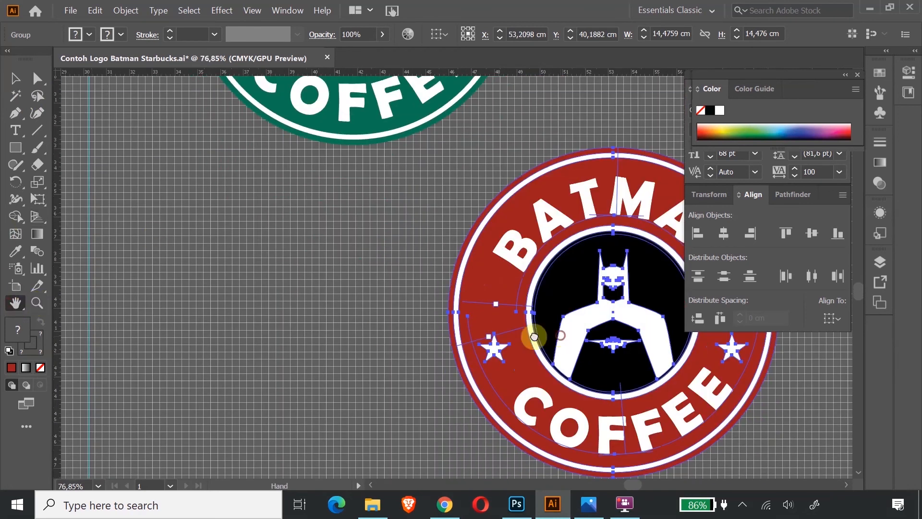
{"action": "left_click_drag", "start_coordinate": [556, 334], "coordinate": [317, 322]}
{"action": "left_click", "coordinate": [15, 78]}
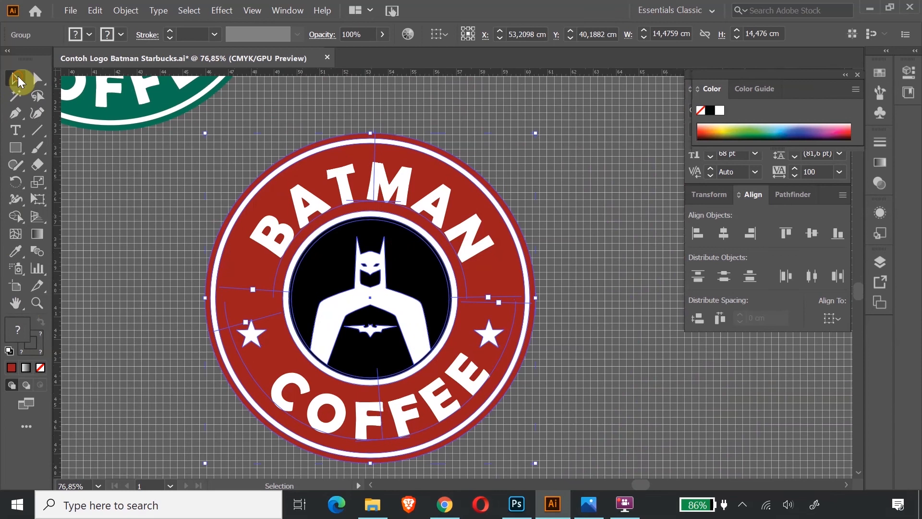
{"action": "left_click", "coordinate": [168, 193]}
{"action": "left_click", "coordinate": [16, 302]}
{"action": "left_click_drag", "start_coordinate": [103, 274], "coordinate": [311, 268]}
{"action": "key", "text": "ctrl+minus"}
{"action": "key", "text": "ctrl+minus"}
{"action": "key", "text": "ctrl+minus"}
{"action": "key", "text": "ctrl+minus"}
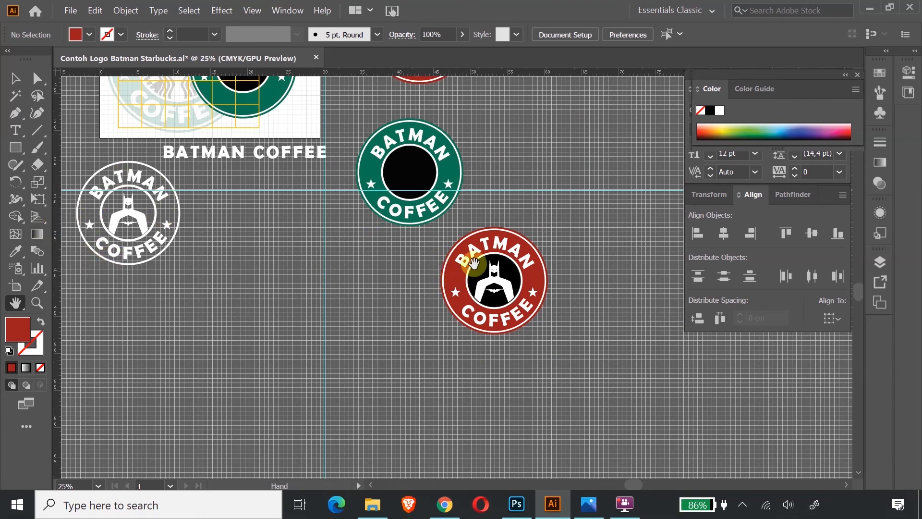
Step: Isolate the nested ring group of the copied red logo and delete its outermost red circle
{"action": "left_click", "coordinate": [37, 303]}
{"action": "left_click_drag", "start_coordinate": [495, 300], "coordinate": [629, 388]}
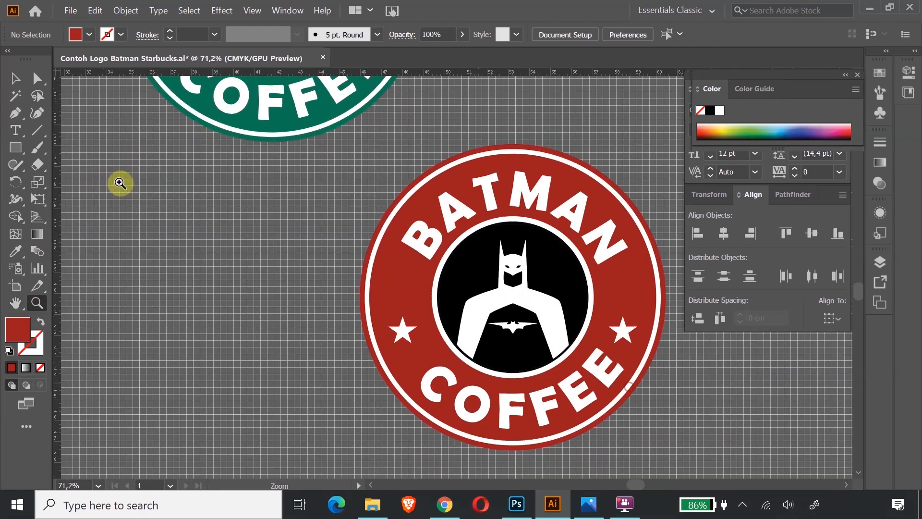
{"action": "left_click", "coordinate": [14, 79]}
{"action": "double_click", "coordinate": [398, 281]}
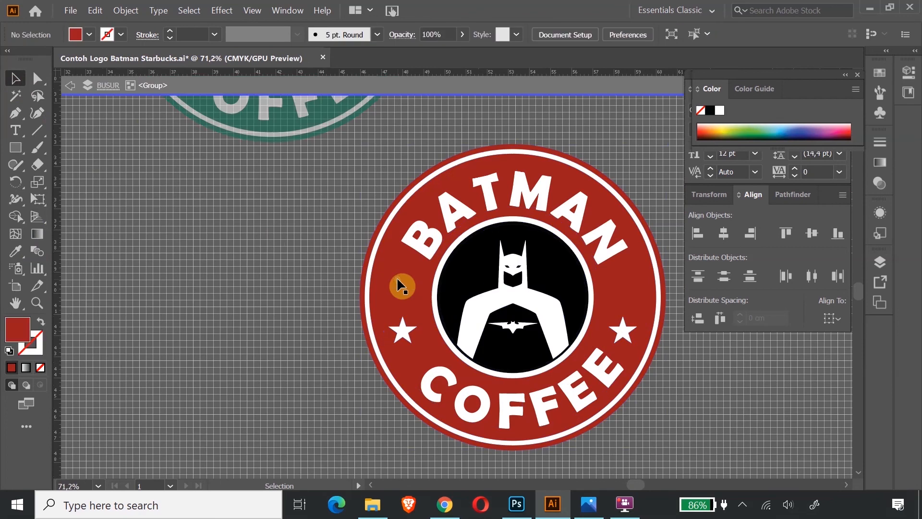
{"action": "left_click", "coordinate": [398, 281]}
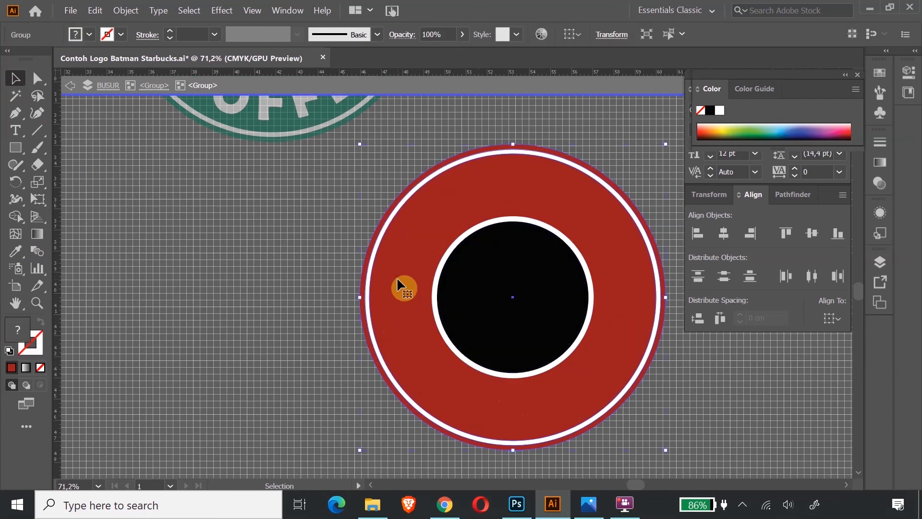
{"action": "double_click", "coordinate": [364, 279]}
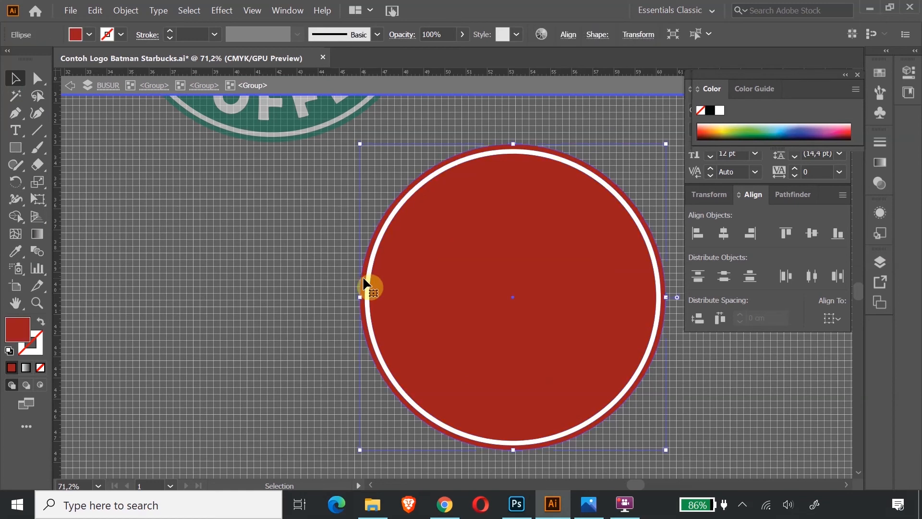
{"action": "key", "text": "Delete"}
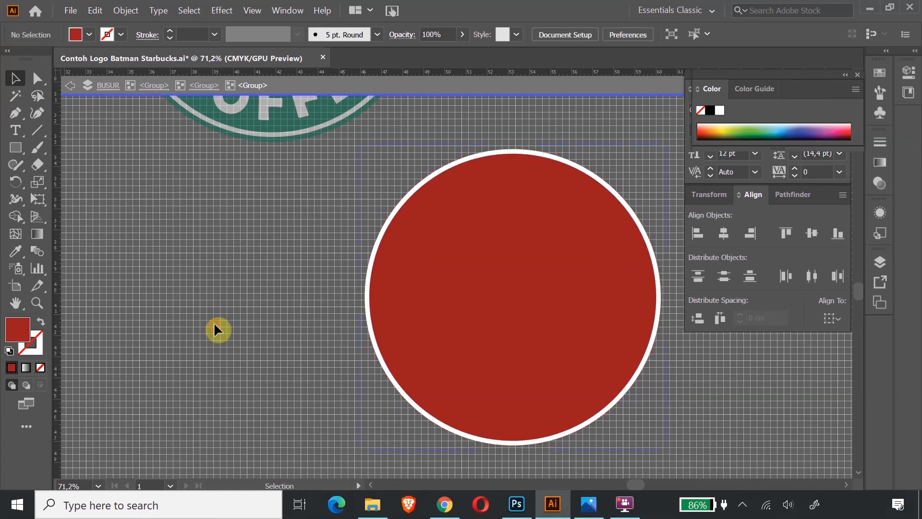
Step: Try deleting the remaining red circle inside the white circle, and undo the deletion
{"action": "left_click", "coordinate": [420, 277]}
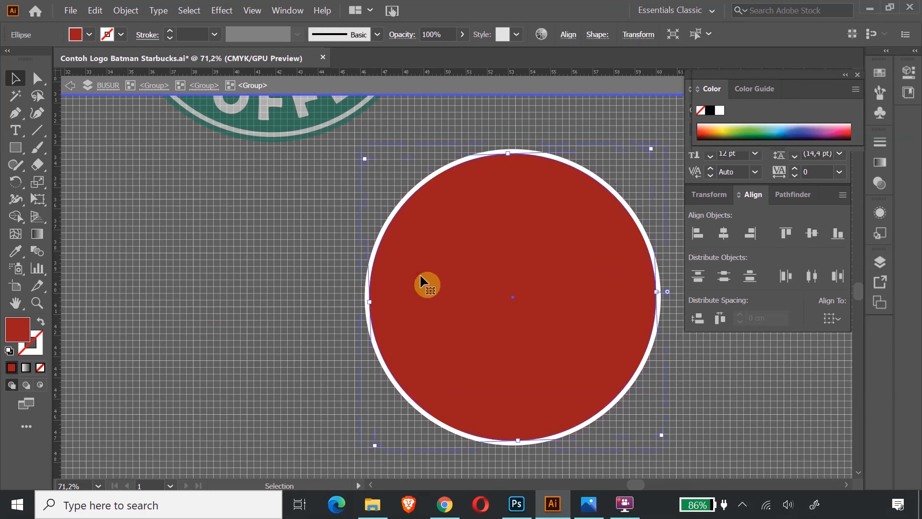
{"action": "left_click", "coordinate": [368, 313]}
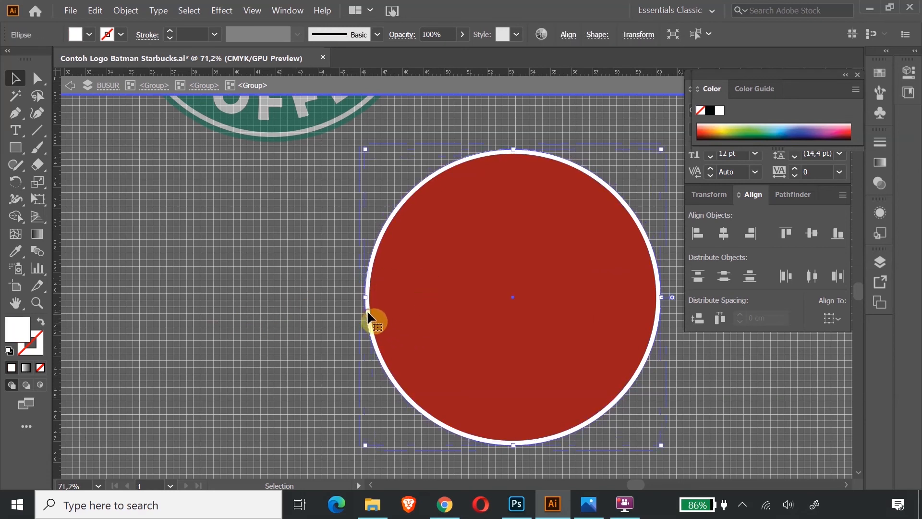
{"action": "left_click", "coordinate": [411, 312]}
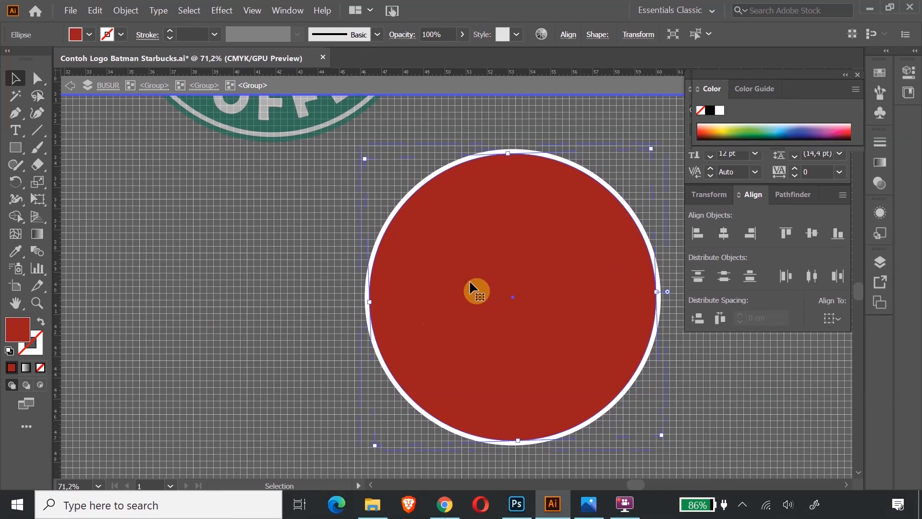
{"action": "key", "text": "Delete"}
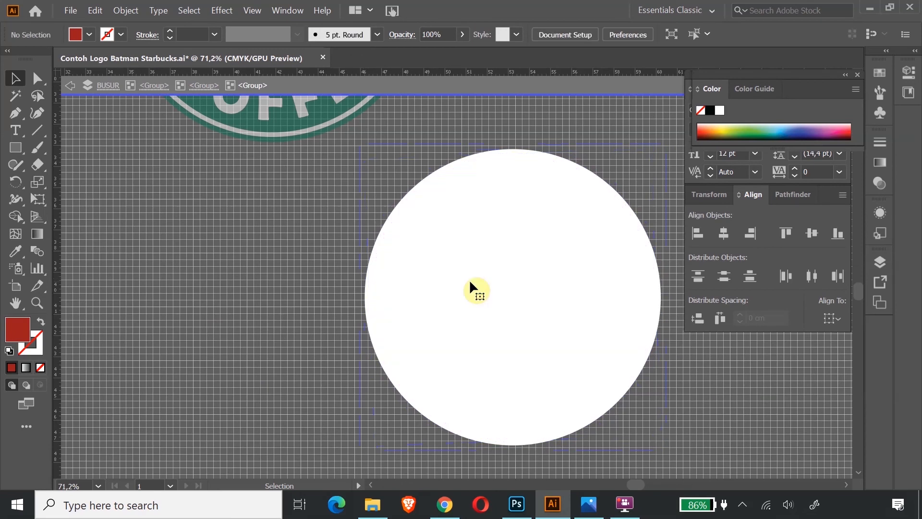
{"action": "key", "text": "ctrl+z"}
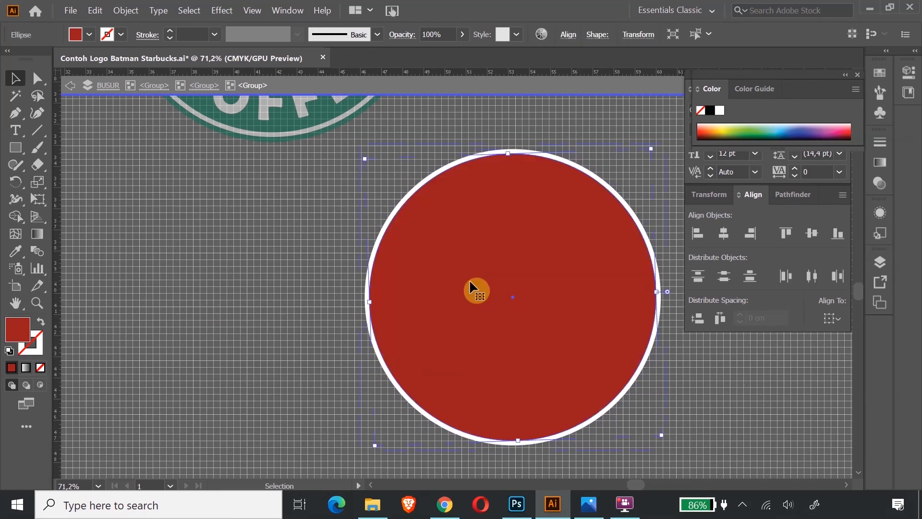
Step: Subtract the red circle from the white circle behind it to form a white outer ring, and leave group isolation
{"action": "left_click", "coordinate": [306, 242]}
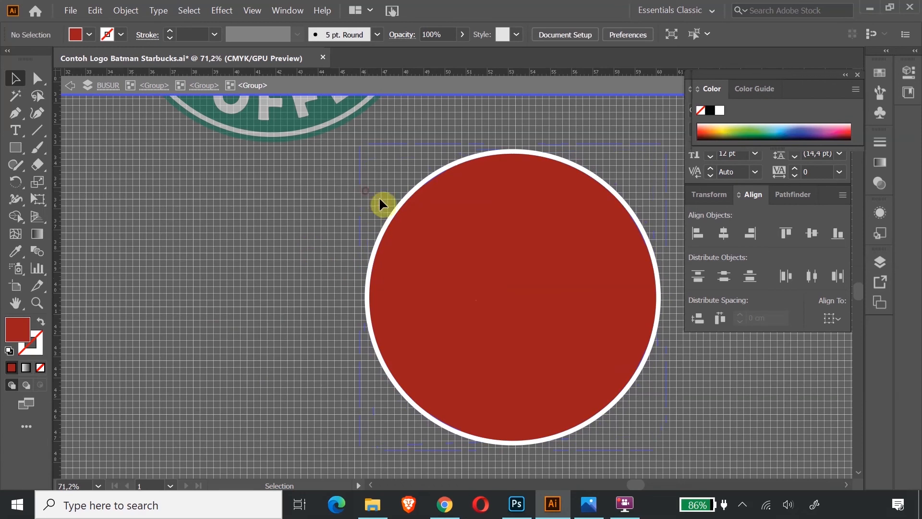
{"action": "left_click", "coordinate": [451, 249]}
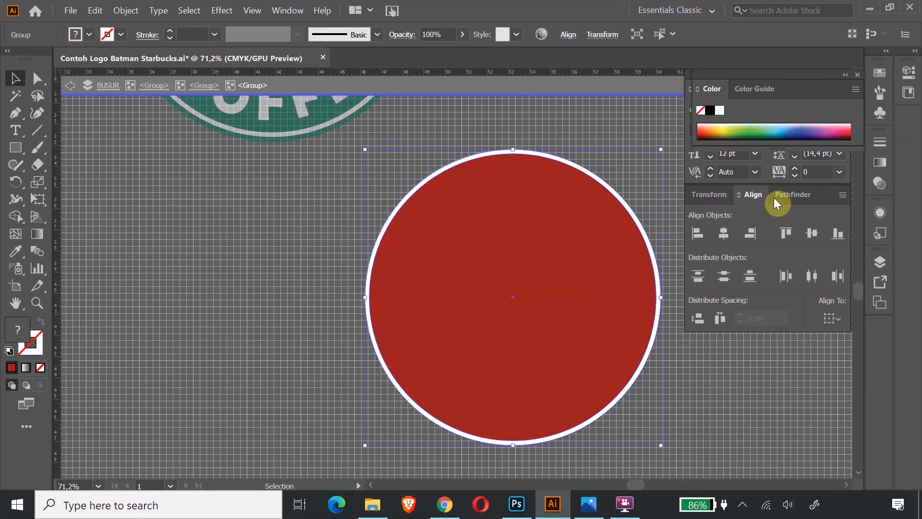
{"action": "left_click", "coordinate": [789, 195]}
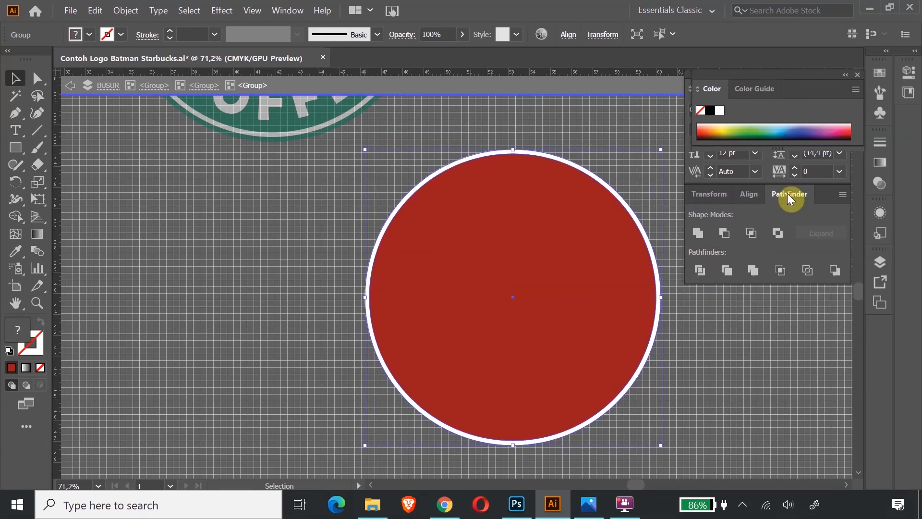
{"action": "left_click", "coordinate": [730, 235]}
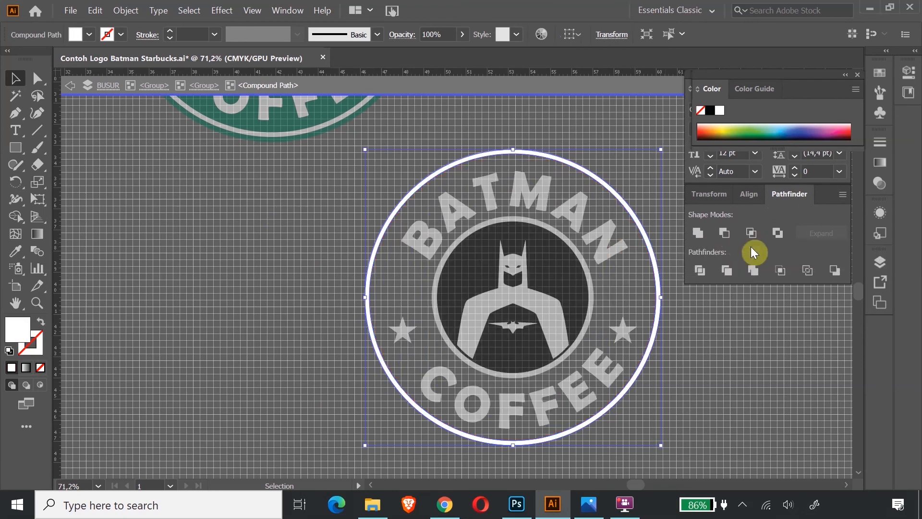
{"action": "double_click", "coordinate": [221, 174]}
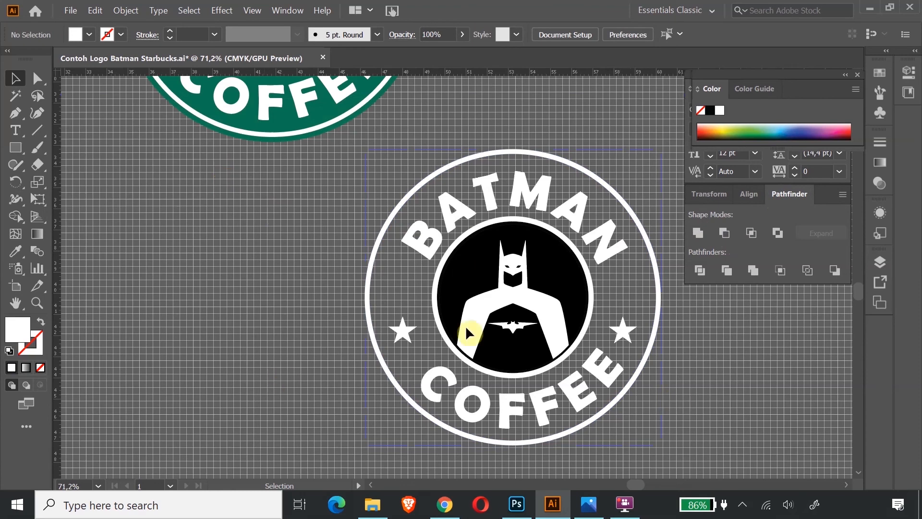
Step: Isolate the Batman figure group in the copied logo and delete the black background shape around his head and shoulders
{"action": "left_click", "coordinate": [39, 306]}
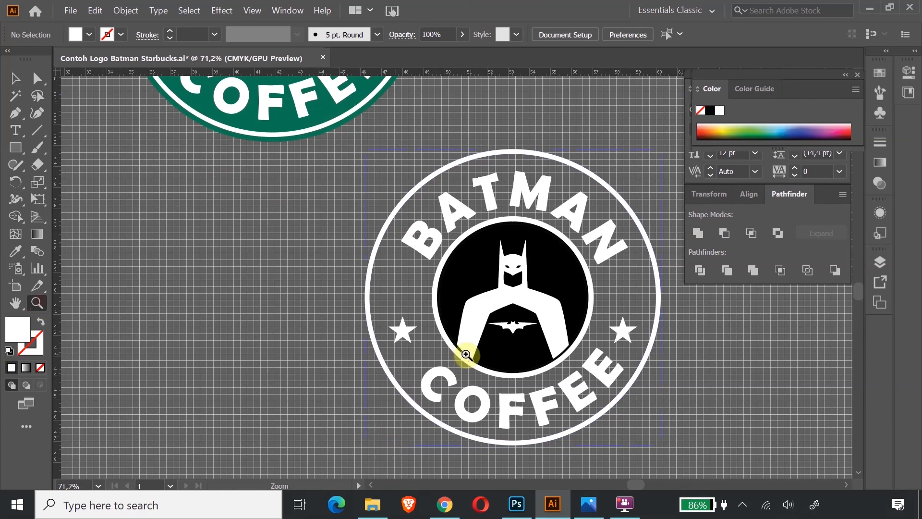
{"action": "scroll", "coordinate": [521, 330], "scroll_direction": "down", "scroll_amount": 3}
{"action": "left_click_drag", "start_coordinate": [514, 222], "coordinate": [644, 375]}
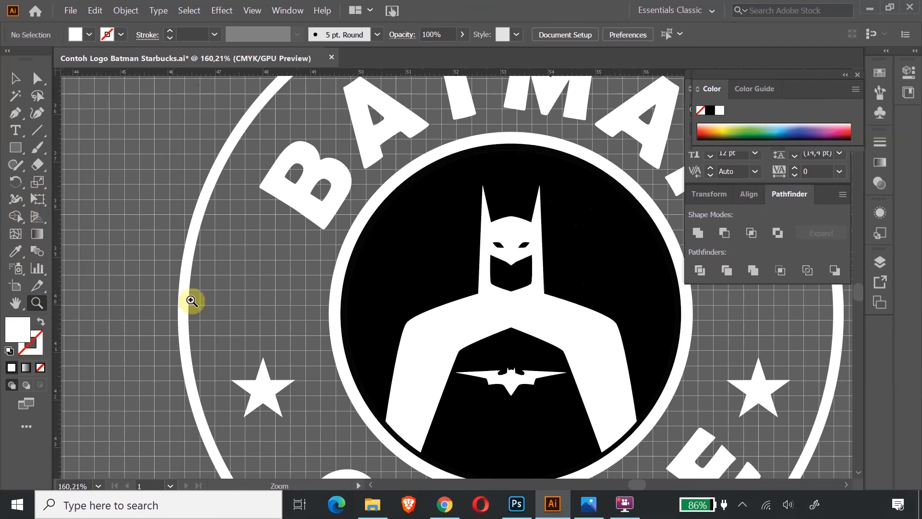
{"action": "left_click", "coordinate": [16, 304]}
{"action": "left_click_drag", "start_coordinate": [446, 310], "coordinate": [345, 261]}
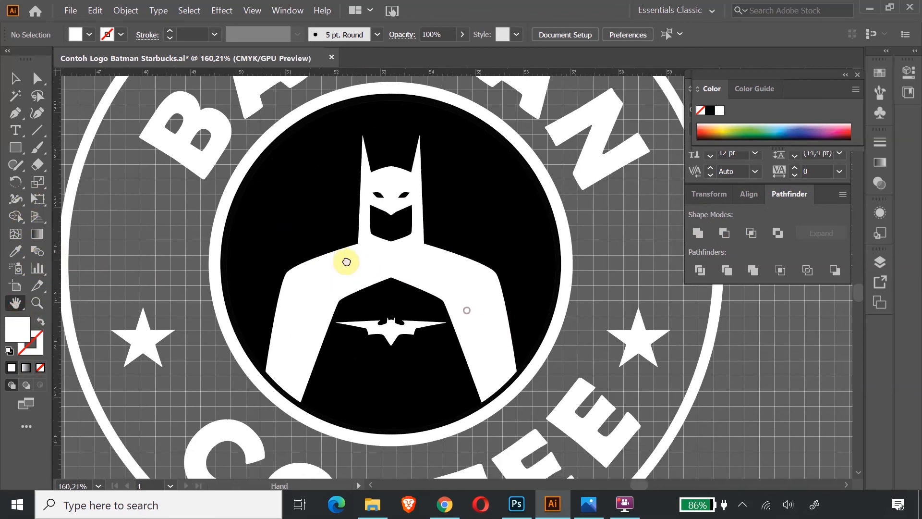
{"action": "left_click", "coordinate": [14, 79]}
{"action": "left_click", "coordinate": [307, 215]}
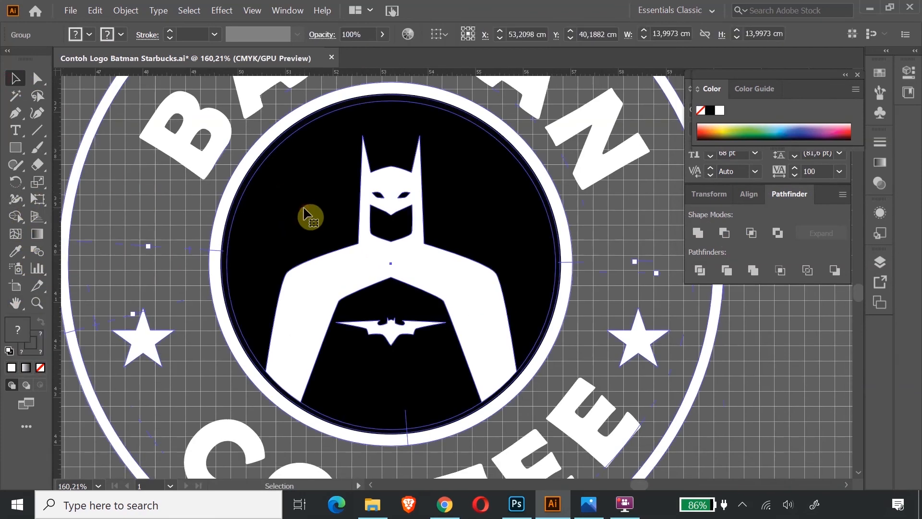
{"action": "double_click", "coordinate": [288, 234]}
{"action": "left_click", "coordinate": [290, 235]}
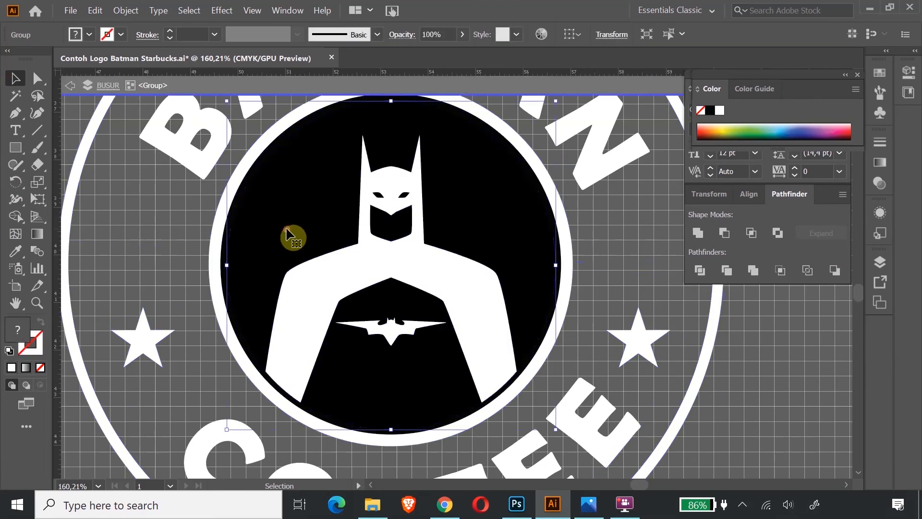
{"action": "double_click", "coordinate": [289, 234]}
{"action": "left_click", "coordinate": [292, 236]}
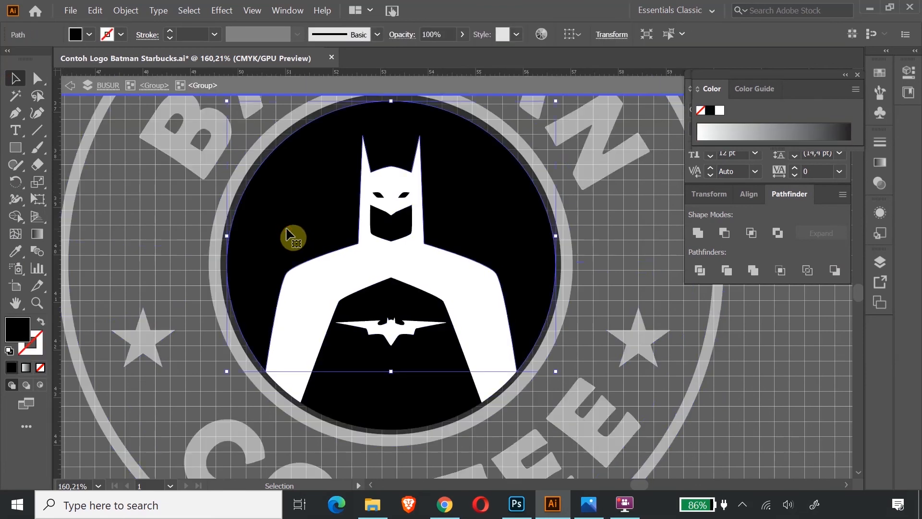
{"action": "key", "text": "Delete"}
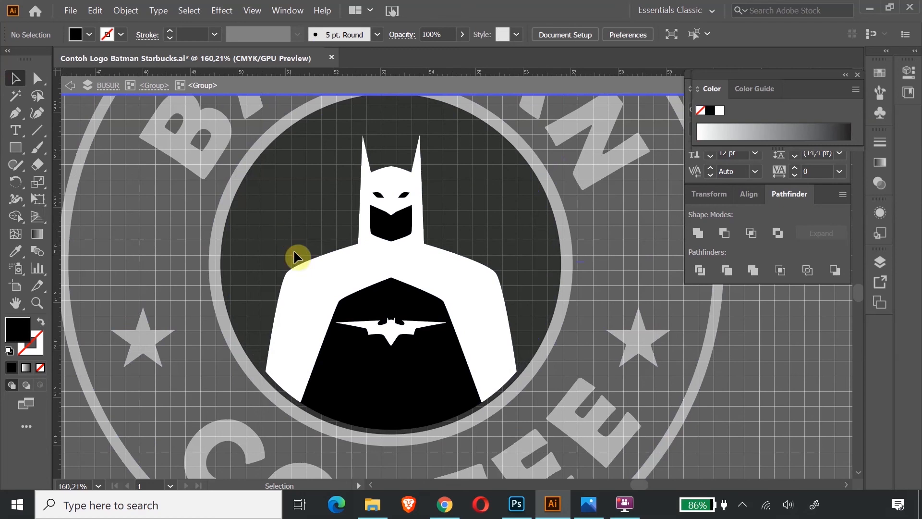
Step: Delete the black shapes filling Batman's torso and mouth
{"action": "left_click", "coordinate": [377, 372]}
{"action": "key", "text": "Delete"}
{"action": "left_click", "coordinate": [392, 226]}
{"action": "key", "text": "Delete"}
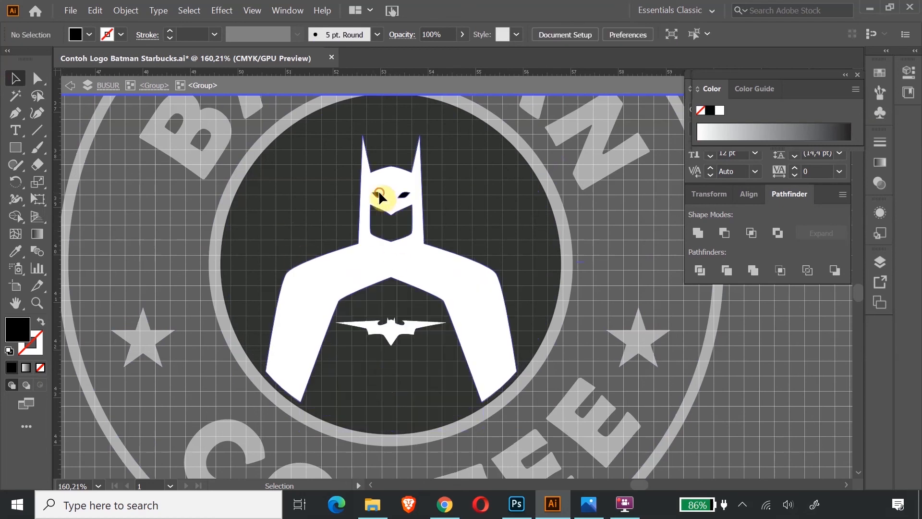
Step: Delete the black shape filling the left eye of the Batman figure
{"action": "left_click", "coordinate": [379, 193]}
{"action": "left_click", "coordinate": [379, 195]}
{"action": "key", "text": "Delete"}
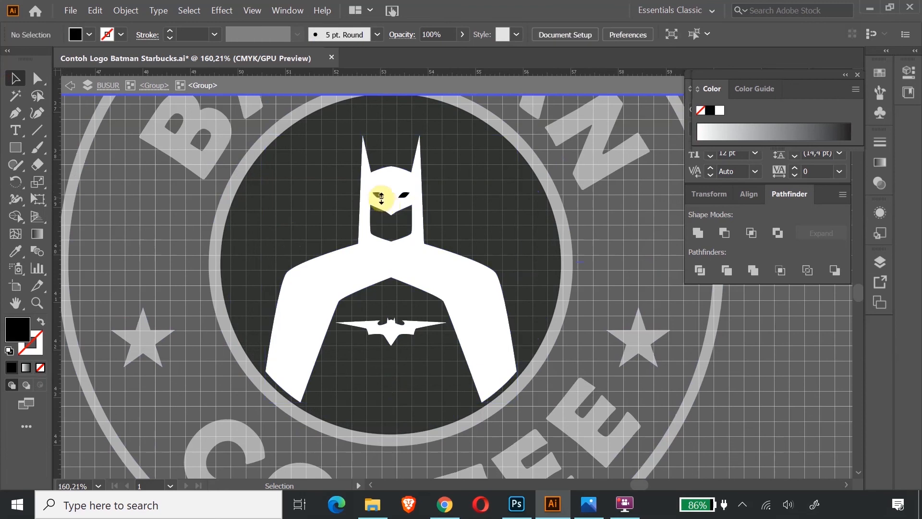
Step: Try deleting the right eye path inside the white compound shape, undo the deletion, and leave group isolation
{"action": "left_click", "coordinate": [405, 201]}
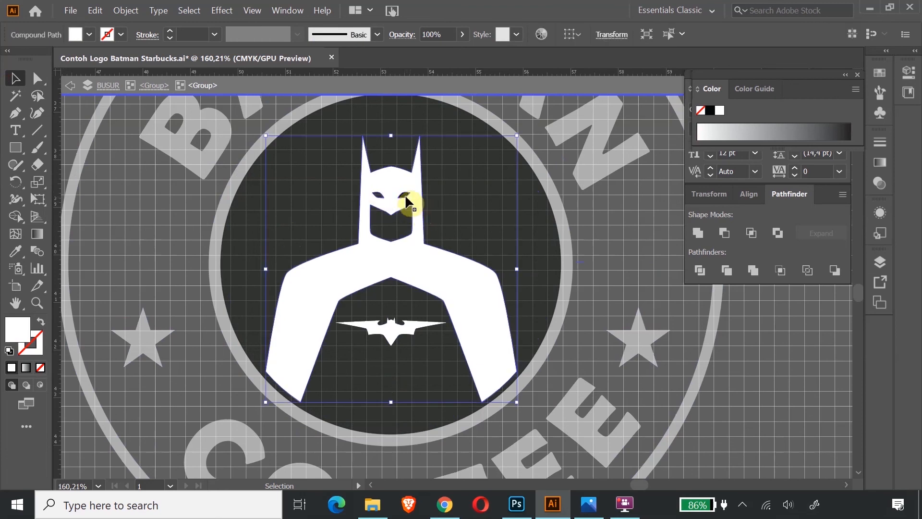
{"action": "double_click", "coordinate": [405, 194]}
{"action": "left_click", "coordinate": [404, 195]}
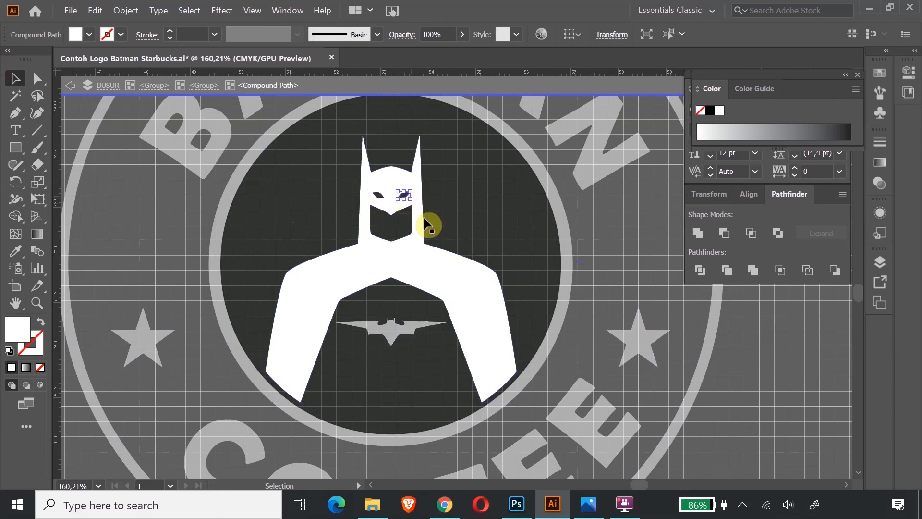
{"action": "key", "text": "Delete"}
{"action": "key", "text": "ctrl+z"}
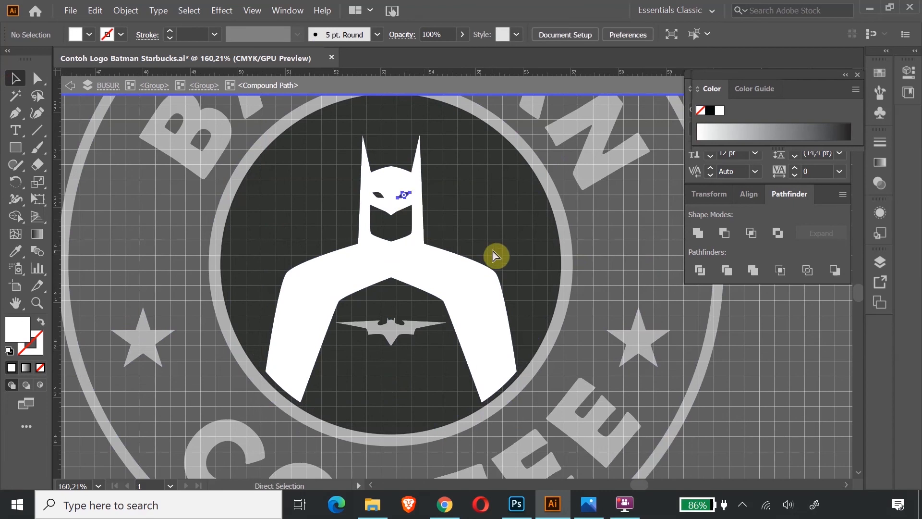
{"action": "double_click", "coordinate": [756, 376]}
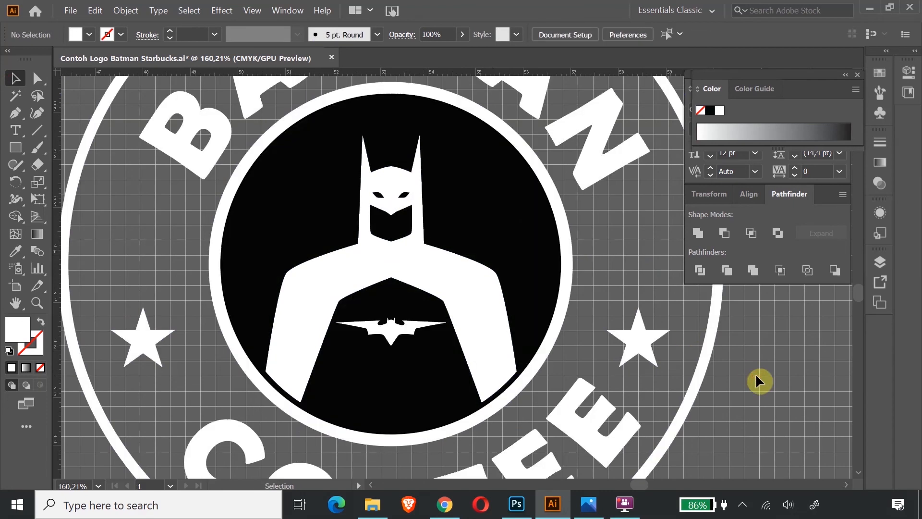
Step: Isolate the inner circle group, subtract the black circle from the white circle behind it to form a ring, and leave isolation
{"action": "left_click", "coordinate": [250, 210]}
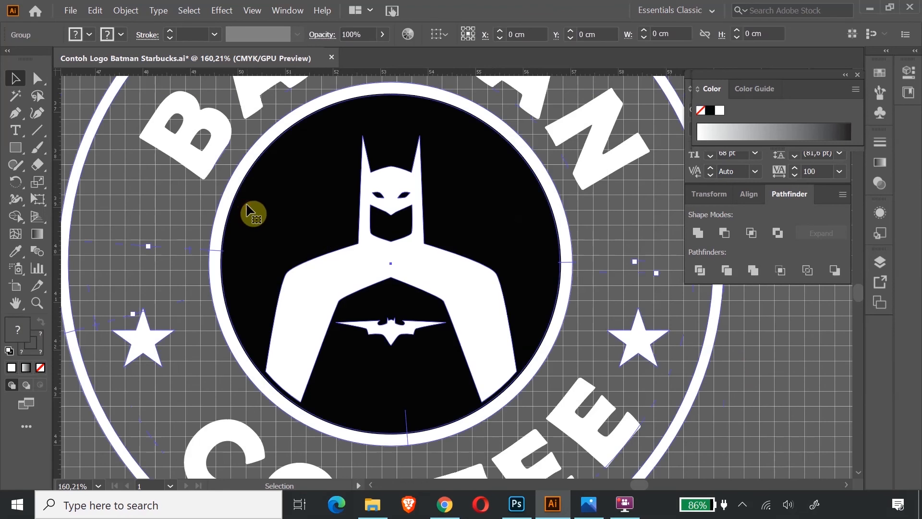
{"action": "double_click", "coordinate": [248, 207]}
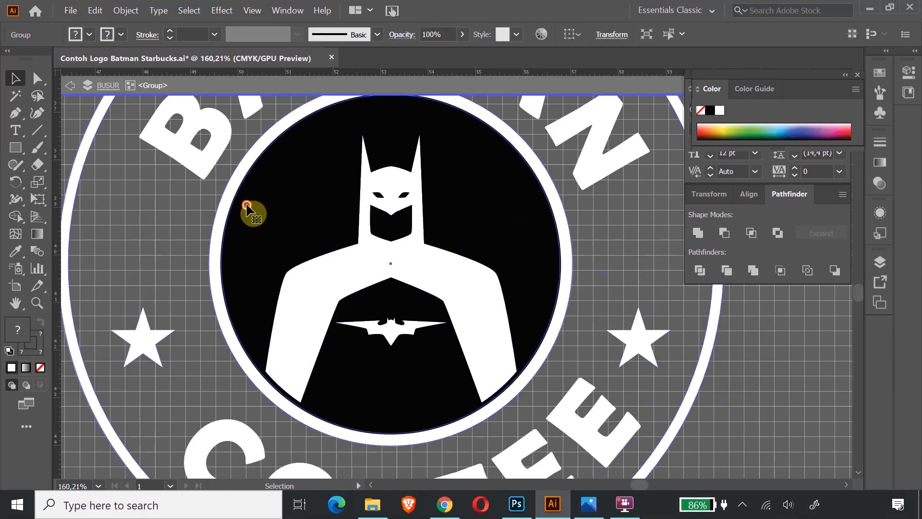
{"action": "double_click", "coordinate": [247, 205]}
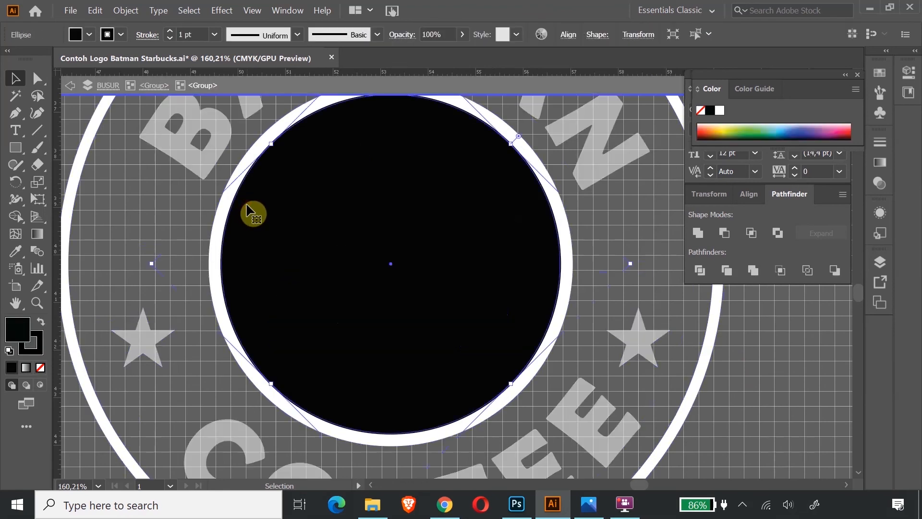
{"action": "key", "text": "Delete"}
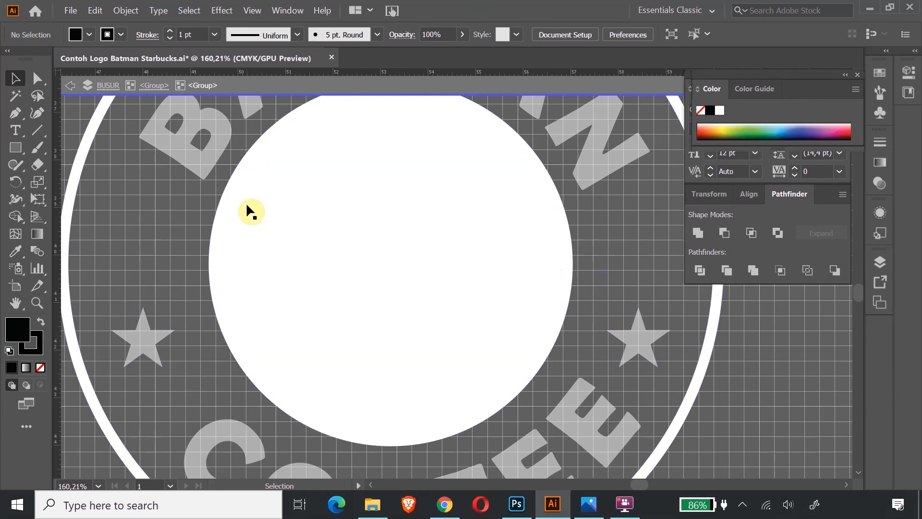
{"action": "key", "text": "ctrl+z"}
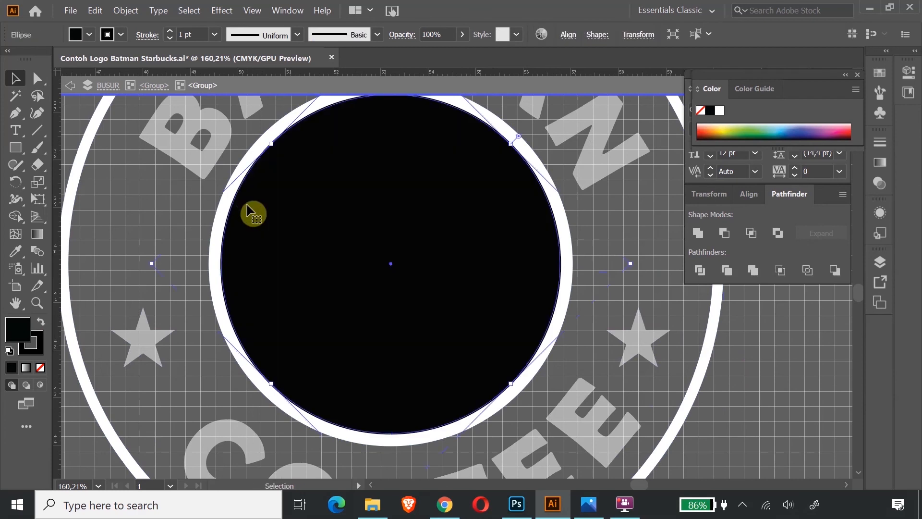
{"action": "left_click", "coordinate": [244, 164], "text": "shift"}
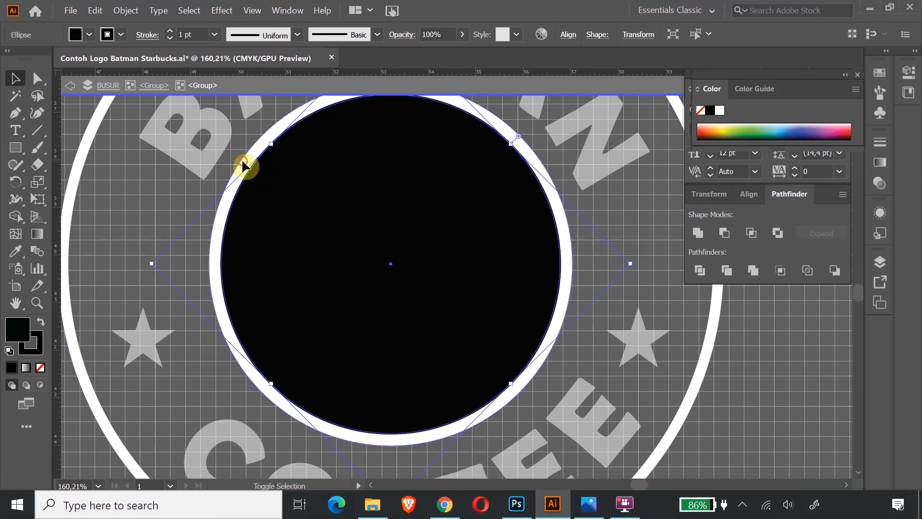
{"action": "left_click", "coordinate": [724, 233]}
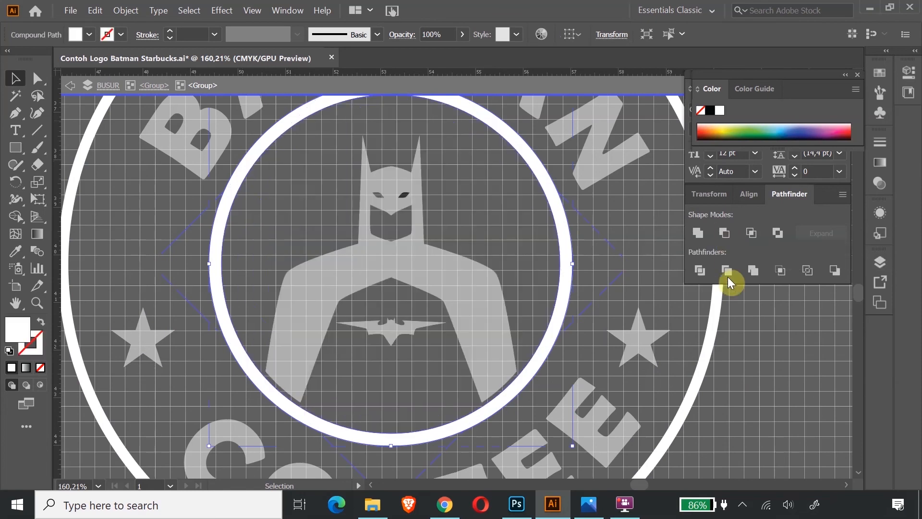
{"action": "left_click", "coordinate": [797, 387]}
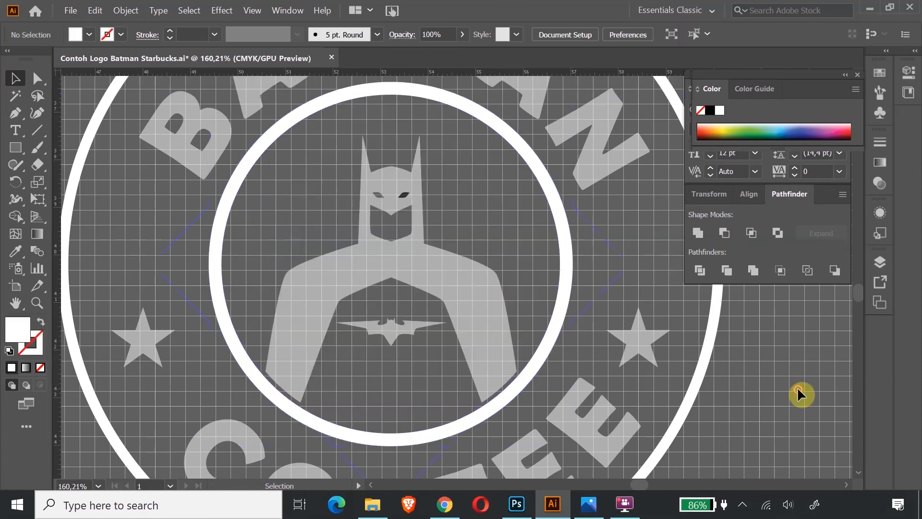
Step: Isolate the Batman figure group, delete the black shape filling his right eye, and leave group isolation
{"action": "left_click", "coordinate": [39, 303]}
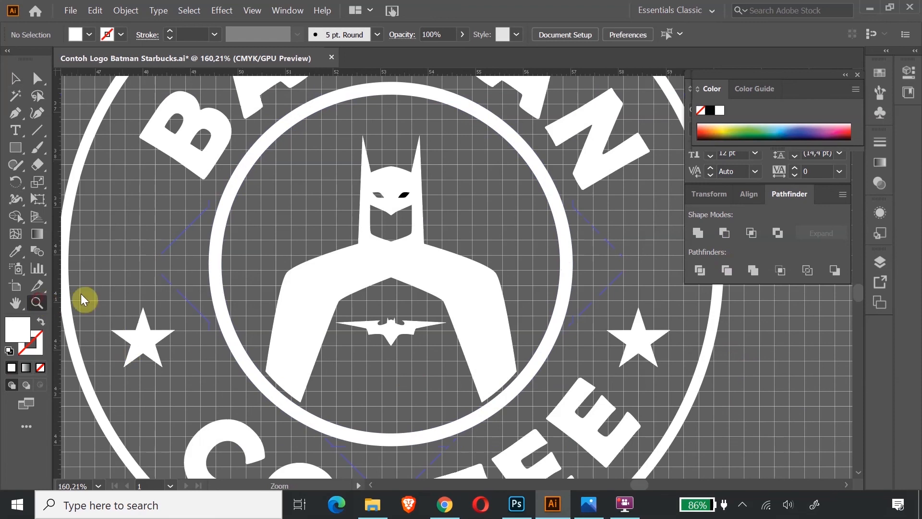
{"action": "left_click_drag", "start_coordinate": [410, 187], "coordinate": [443, 315]}
{"action": "left_click", "coordinate": [15, 78]}
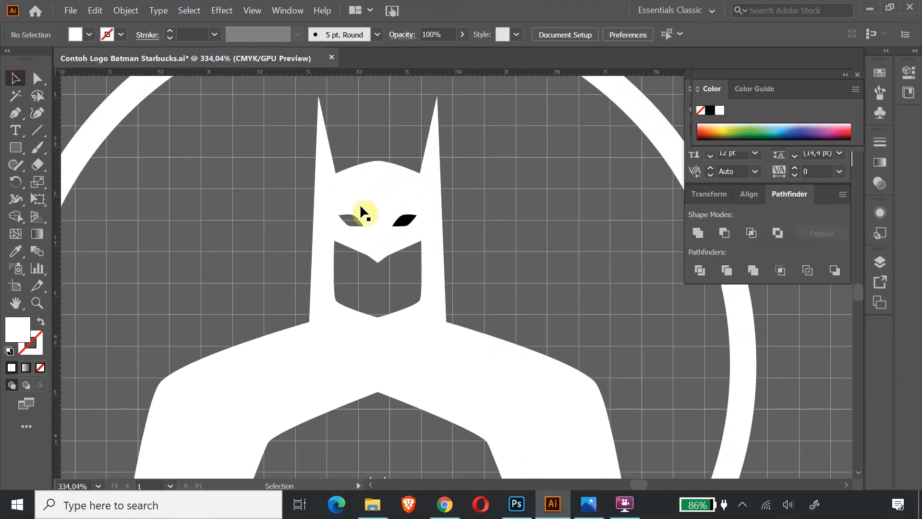
{"action": "left_click", "coordinate": [410, 224]}
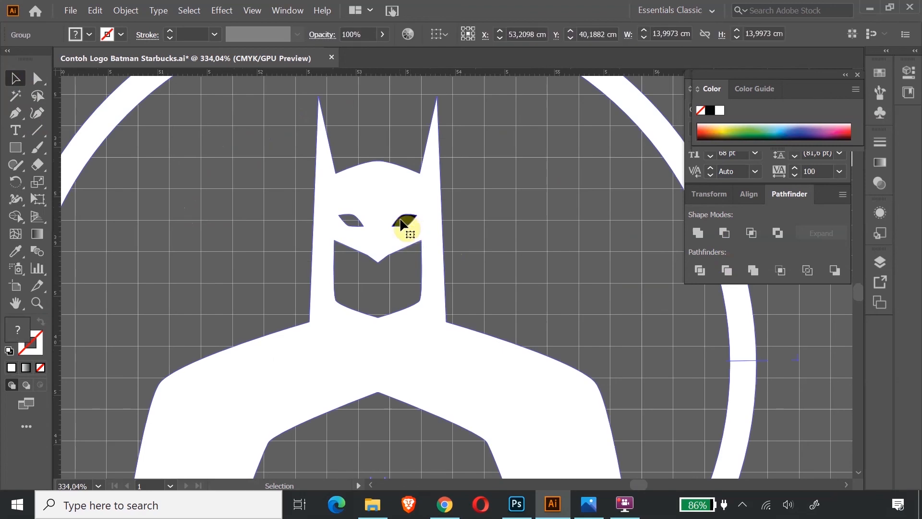
{"action": "double_click", "coordinate": [402, 224]}
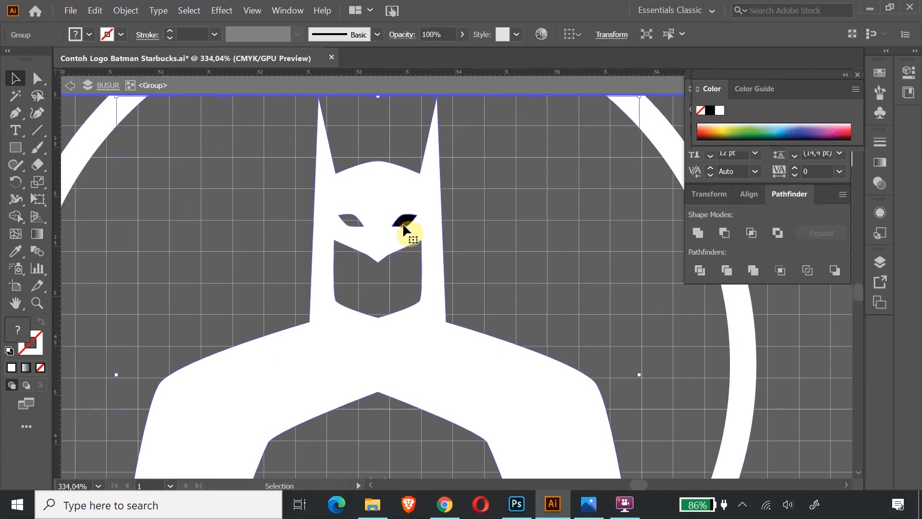
{"action": "double_click", "coordinate": [406, 225]}
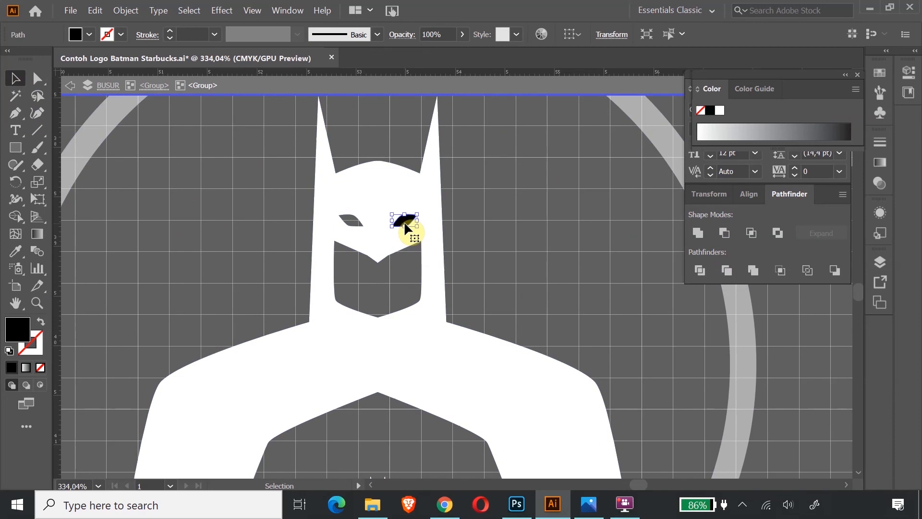
{"action": "left_click", "coordinate": [406, 224]}
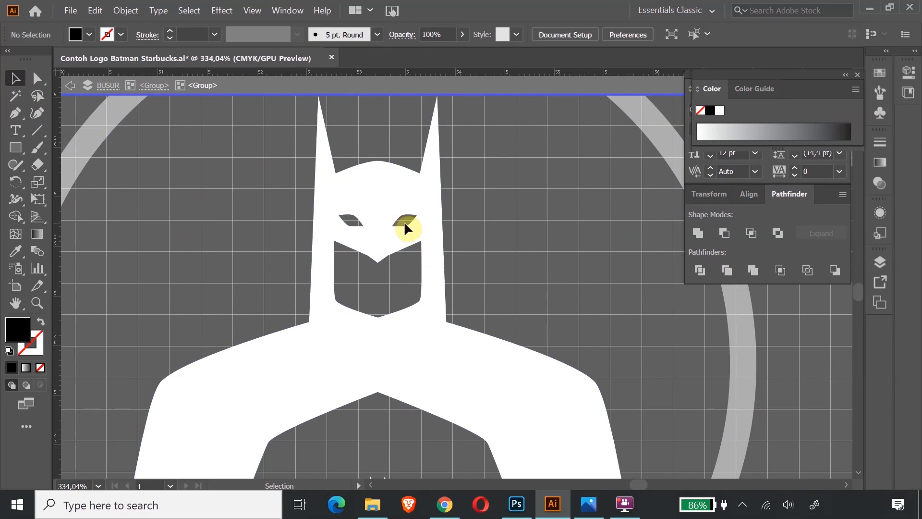
{"action": "key", "text": "ctrl+minus"}
{"action": "key", "text": "ctrl+minus"}
{"action": "key", "text": "ctrl+minus"}
{"action": "key", "text": "ctrl+minus"}
{"action": "key", "text": "ctrl+minus"}
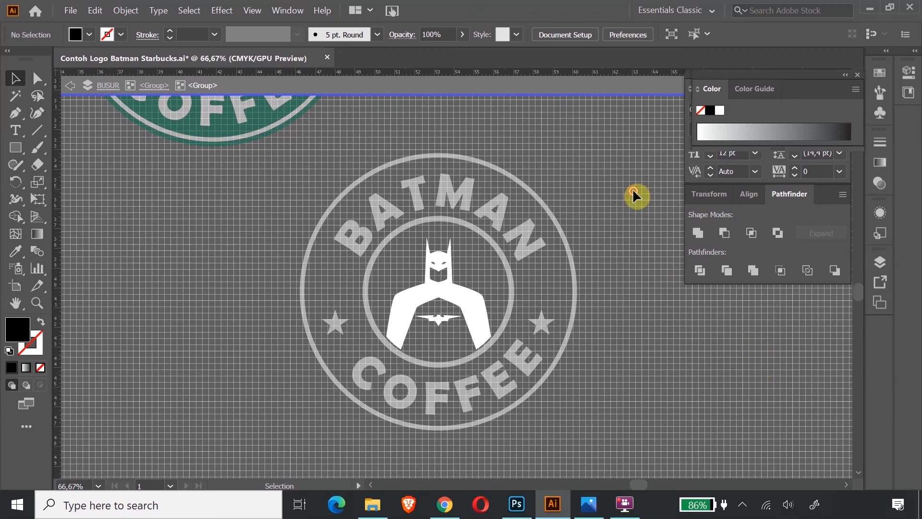
{"action": "double_click", "coordinate": [633, 188]}
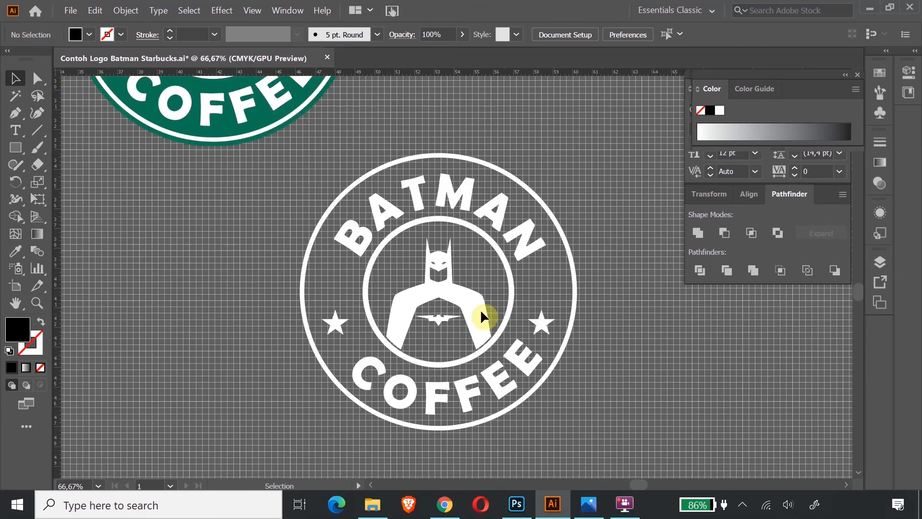
Step: Copy the white Batman Coffee logo and paste it into the mug design in Photoshop as a smart object
{"action": "left_click", "coordinate": [514, 329]}
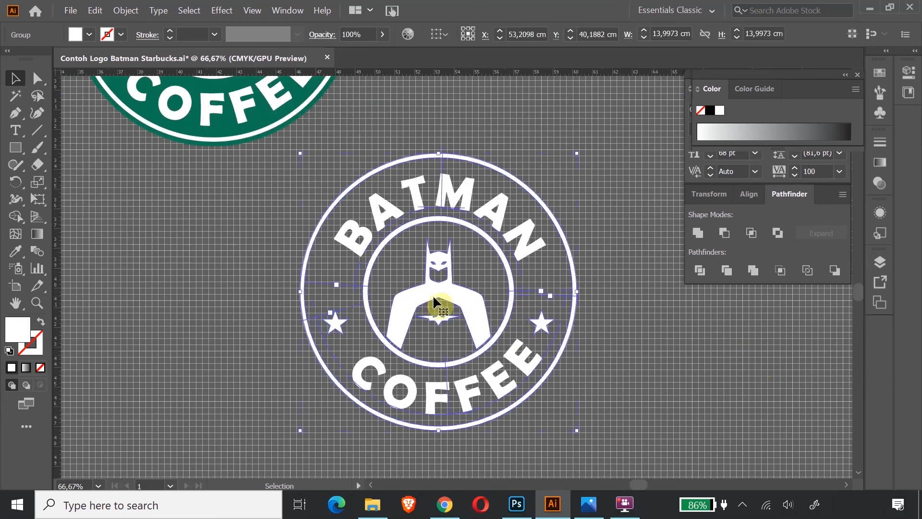
{"action": "left_click", "coordinate": [665, 339]}
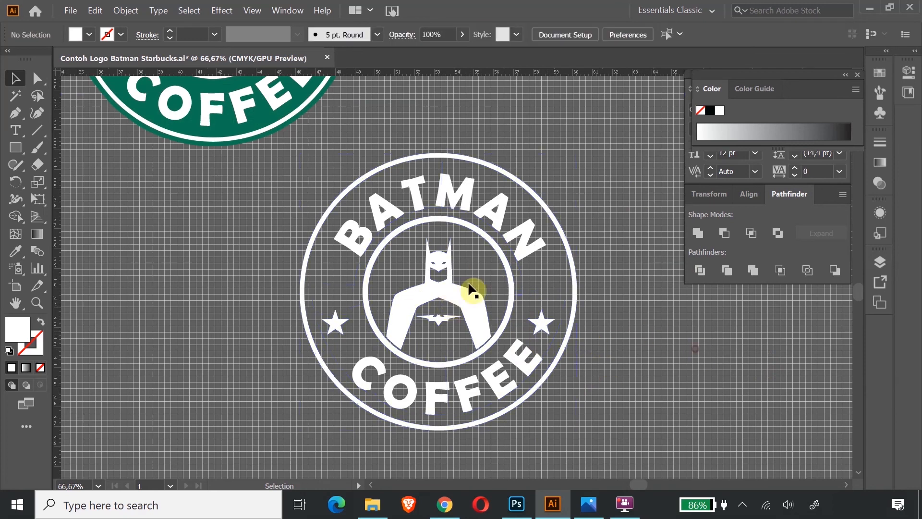
{"action": "left_click", "coordinate": [510, 281]}
{"action": "key", "text": "a"}
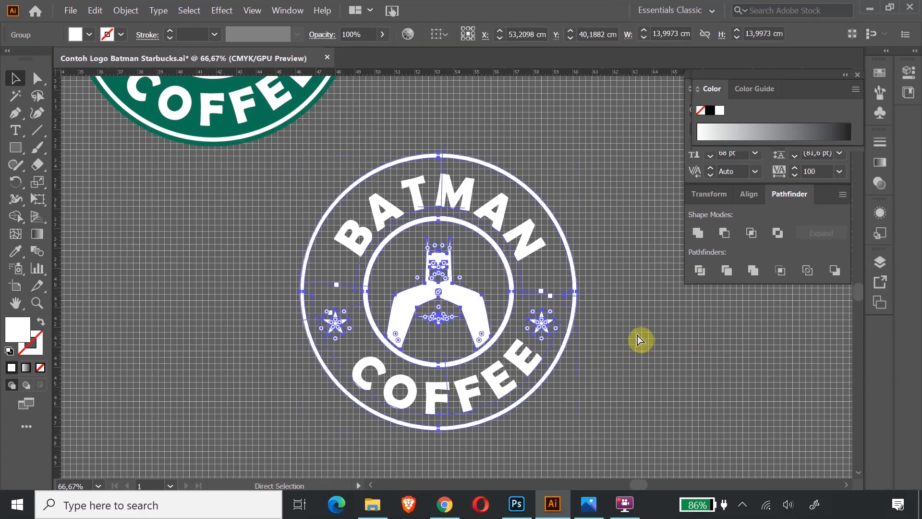
{"action": "key", "text": "v"}
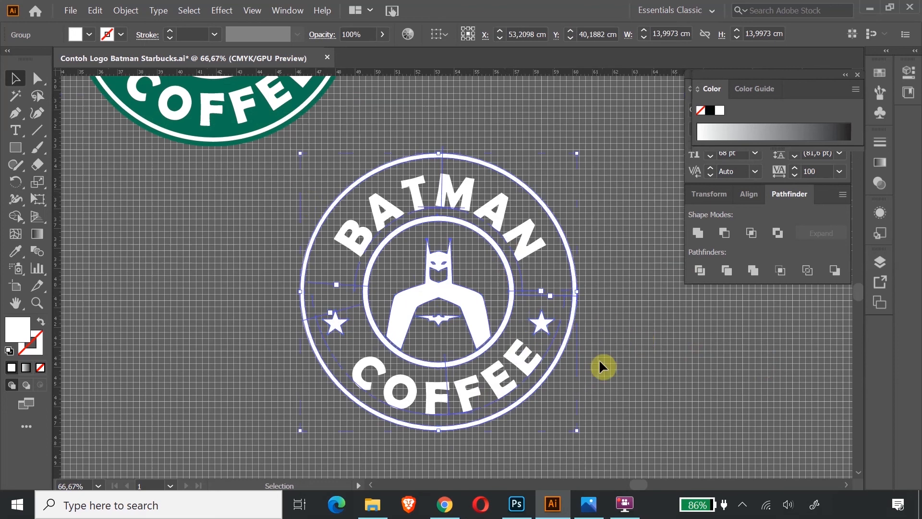
{"action": "left_click", "coordinate": [516, 505]}
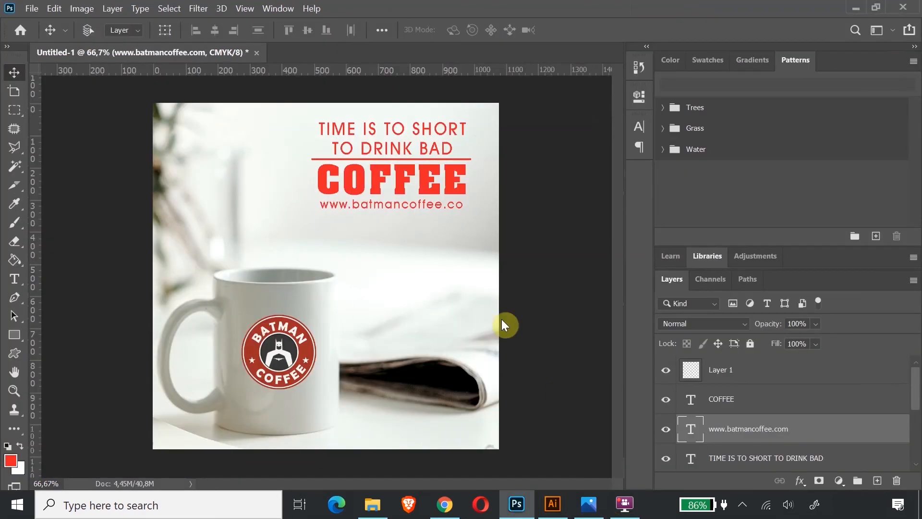
{"action": "key", "text": "ctrl+v"}
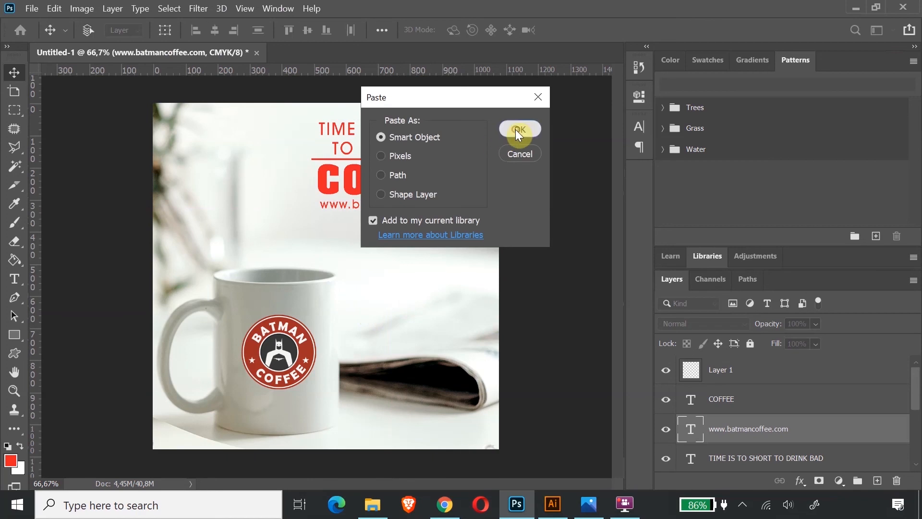
{"action": "left_click", "coordinate": [515, 130]}
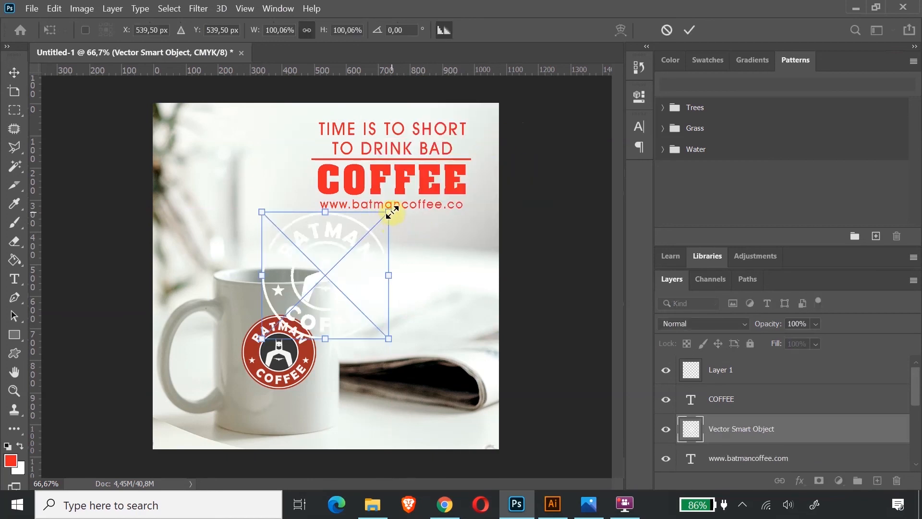
Step: Scale the pasted white logo down and place it in the lower-right corner of the mug photo, over the newspaper
{"action": "left_click_drag", "start_coordinate": [389, 212], "coordinate": [325, 283]}
{"action": "key", "text": "ctrl+z"}
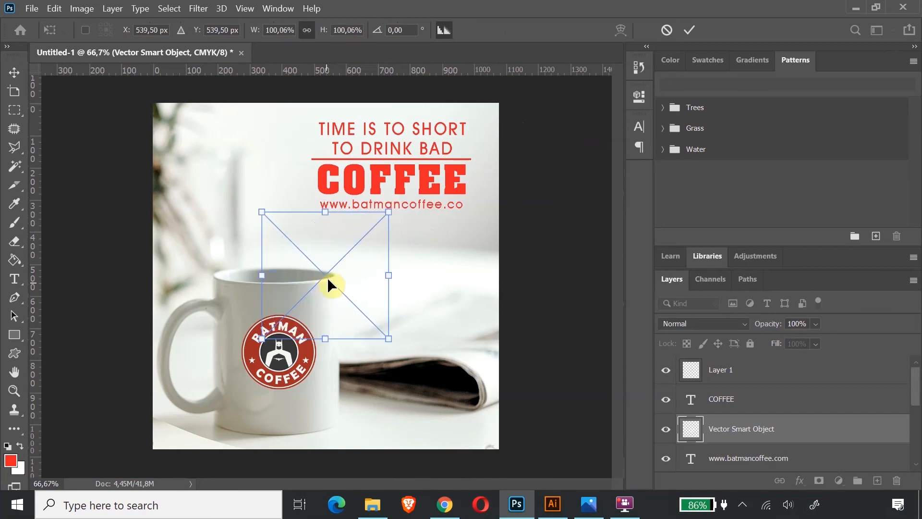
{"action": "left_click_drag", "start_coordinate": [378, 231], "coordinate": [456, 409]}
{"action": "left_click", "coordinate": [15, 72]}
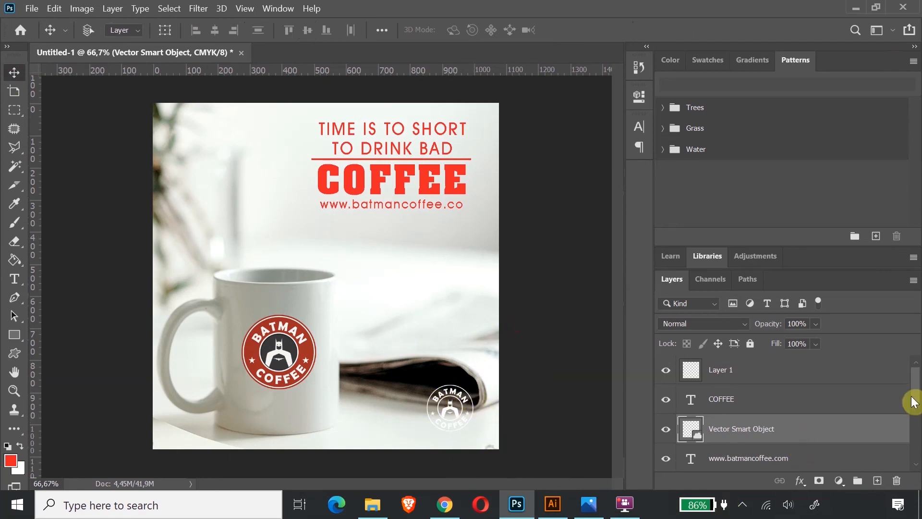
Step: Add a new empty layer directly above the pexels-cottonbro-4065894 photo layer
{"action": "left_click_drag", "start_coordinate": [913, 383], "coordinate": [915, 408]}
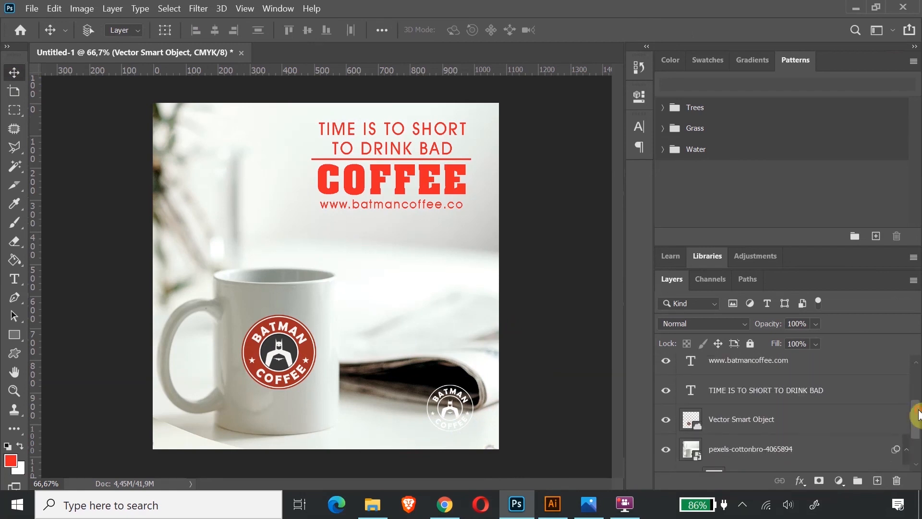
{"action": "left_click", "coordinate": [782, 452]}
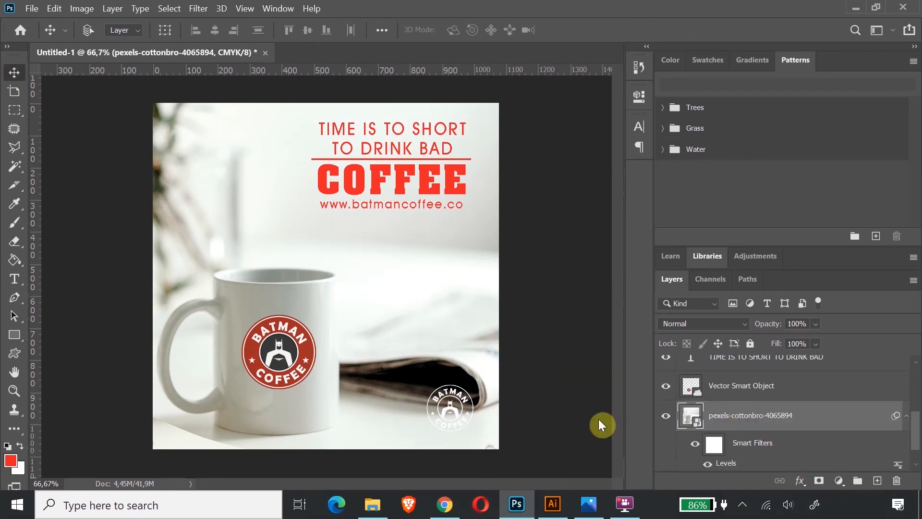
{"action": "left_click", "coordinate": [876, 481]}
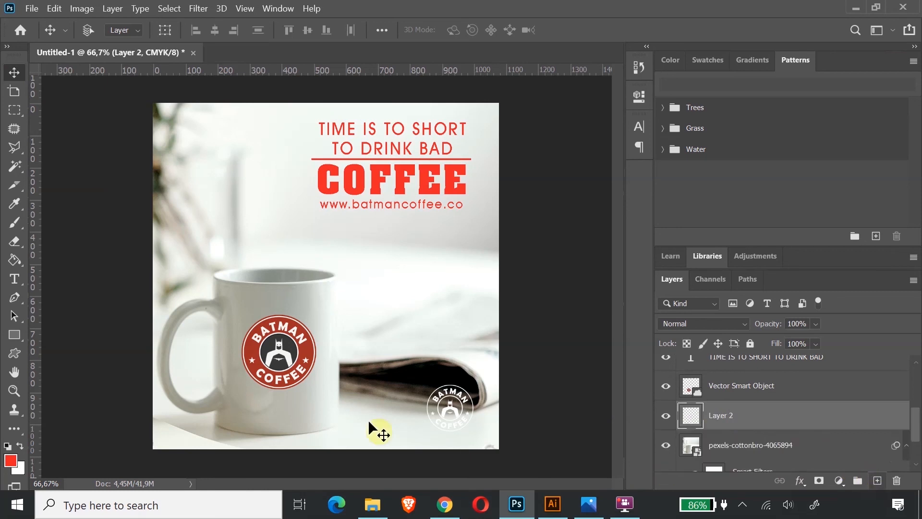
Step: Activate the Gradient tool and set the foreground colour to dark brown #4c1d10
{"action": "left_click", "coordinate": [19, 260]}
{"action": "left_click", "coordinate": [85, 275]}
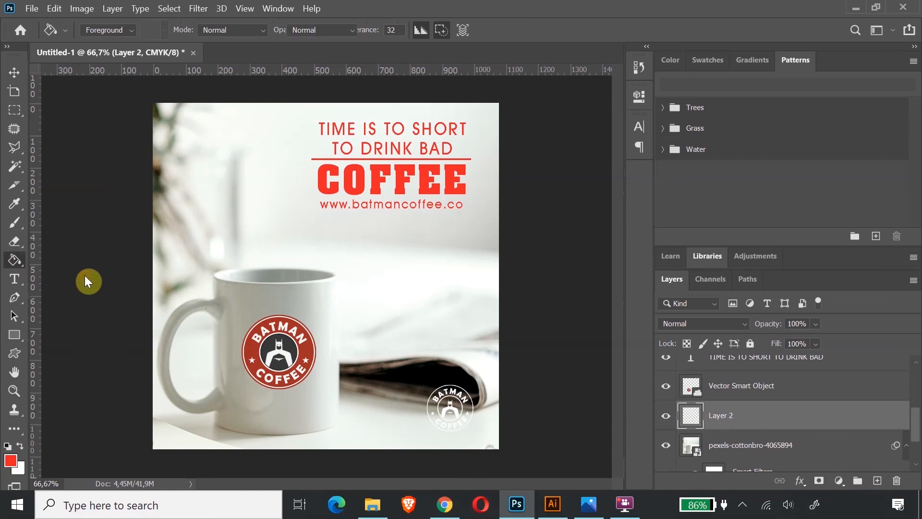
{"action": "key", "text": "shift+g"}
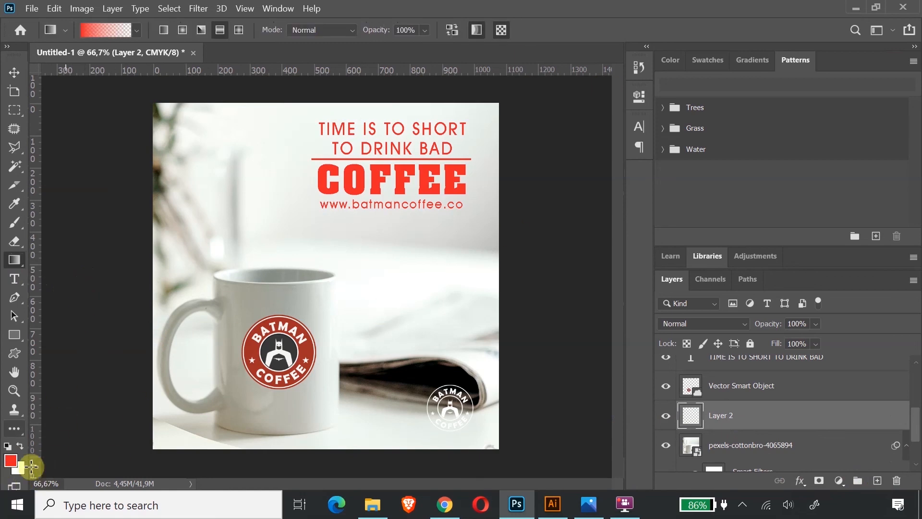
{"action": "left_click", "coordinate": [13, 462]}
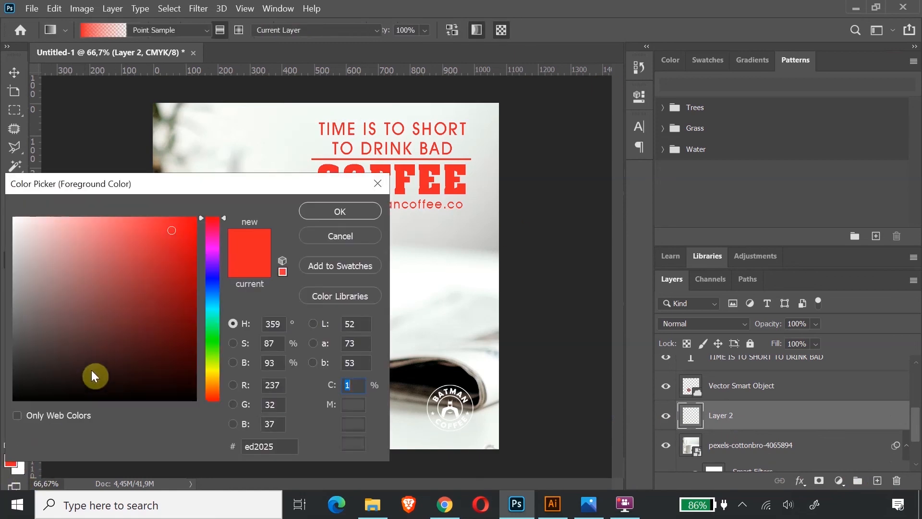
{"action": "left_click_drag", "start_coordinate": [159, 330], "coordinate": [183, 334]}
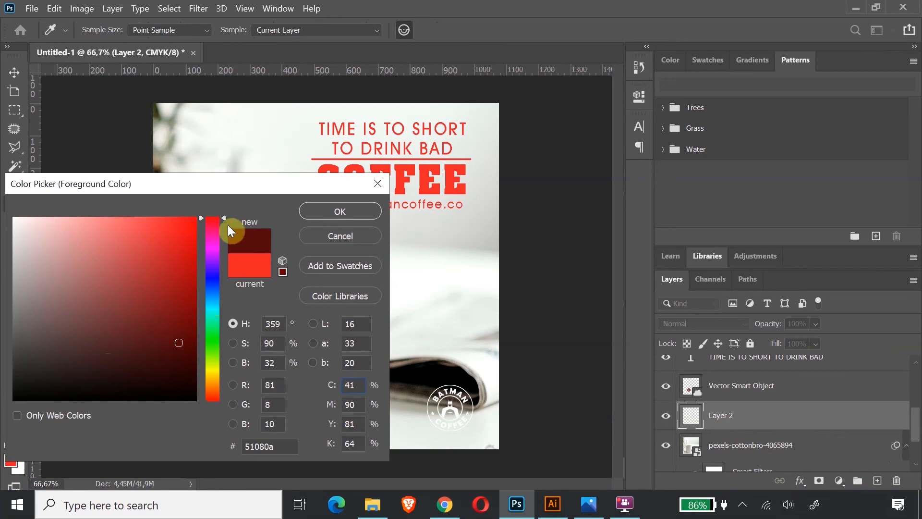
{"action": "left_click_drag", "start_coordinate": [222, 271], "coordinate": [225, 394]}
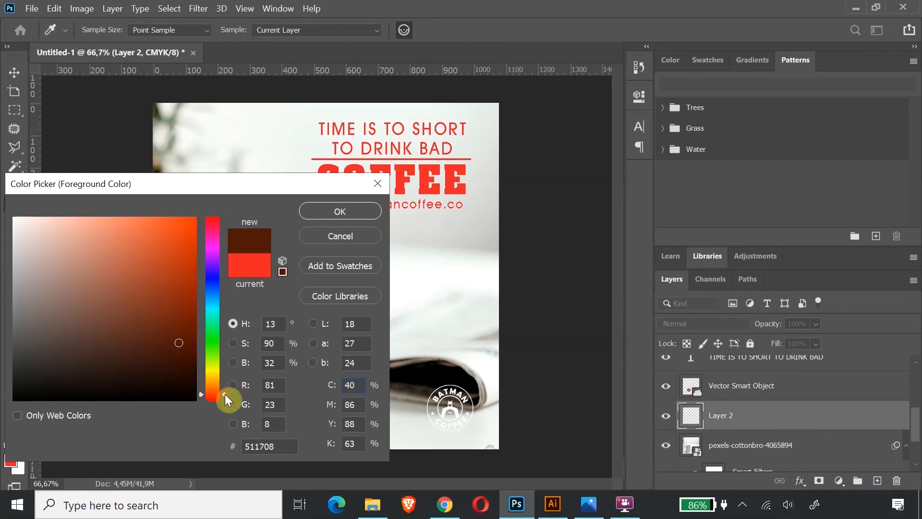
{"action": "mouse_move", "coordinate": [165, 330]}
{"action": "left_mouse_down"}
{"action": "mouse_move", "coordinate": [168, 319]}
{"action": "mouse_move", "coordinate": [157, 345]}
{"action": "left_mouse_up"}
{"action": "left_click", "coordinate": [158, 345]}
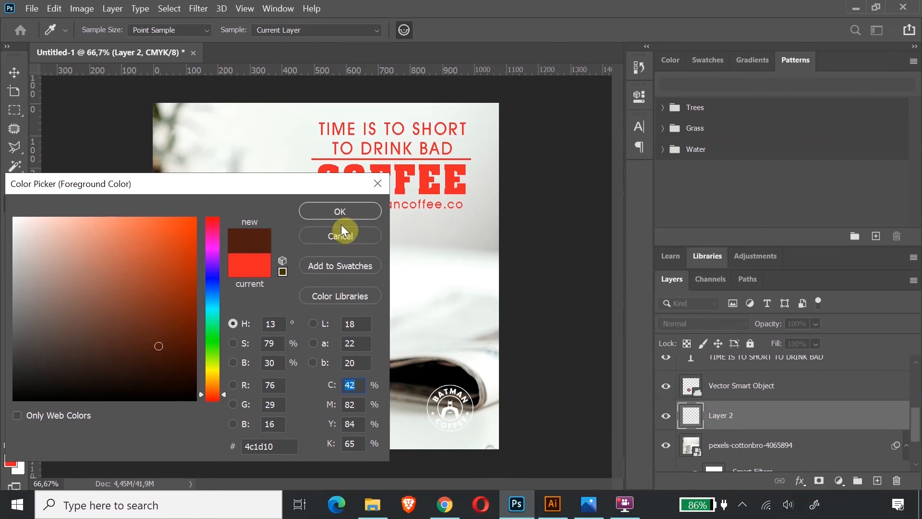
{"action": "left_click", "coordinate": [340, 212]}
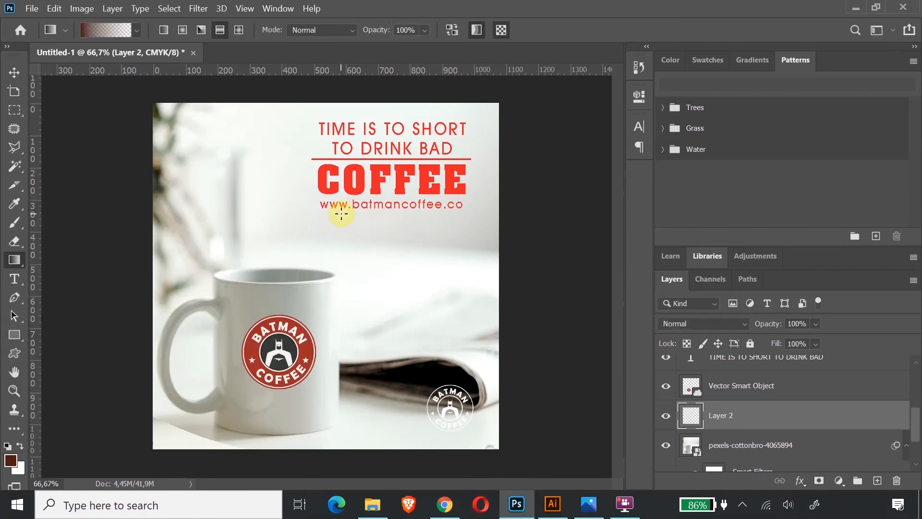
Step: Draw a brown-to-transparent gradient on Layer 2 from outside the photo's lower-right corner to about the centre of the photo
{"action": "key", "text": "ctrl+minus"}
{"action": "key", "text": "ctrl+minus"}
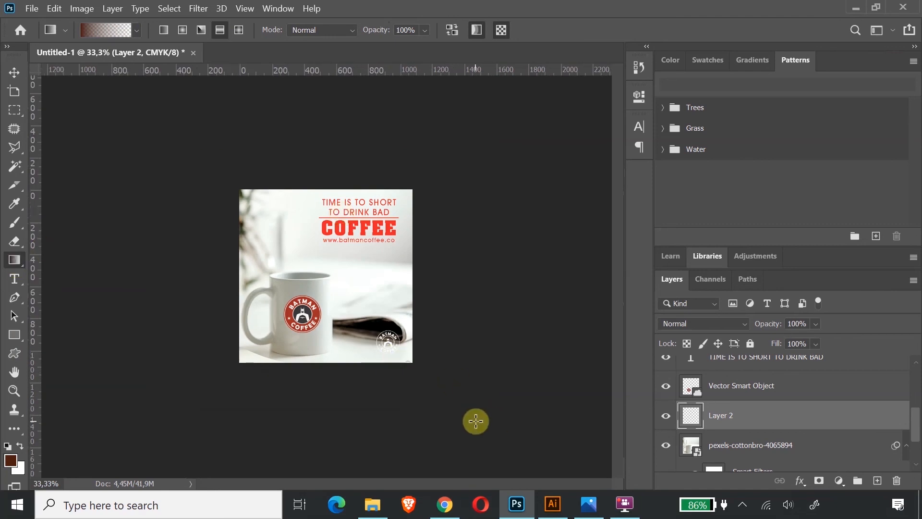
{"action": "left_click_drag", "start_coordinate": [466, 414], "coordinate": [337, 252]}
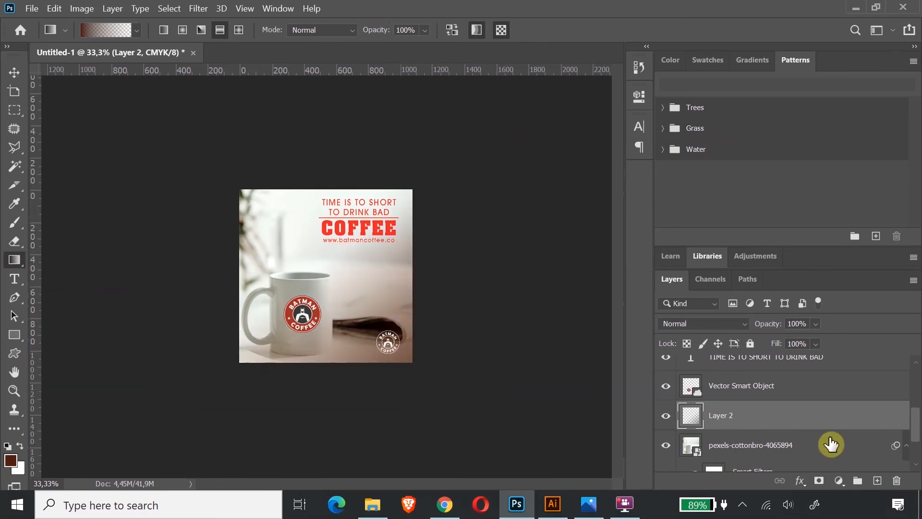
Step: Reduce the opacity of the gradient layer, Layer 2, to 60%
{"action": "left_click", "coordinate": [815, 325]}
{"action": "left_click", "coordinate": [826, 341]}
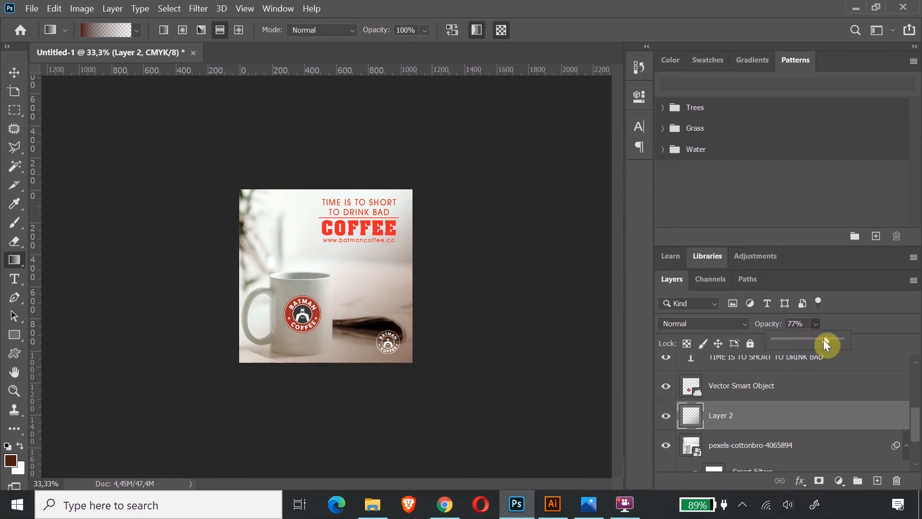
{"action": "left_click_drag", "start_coordinate": [821, 343], "coordinate": [814, 343]}
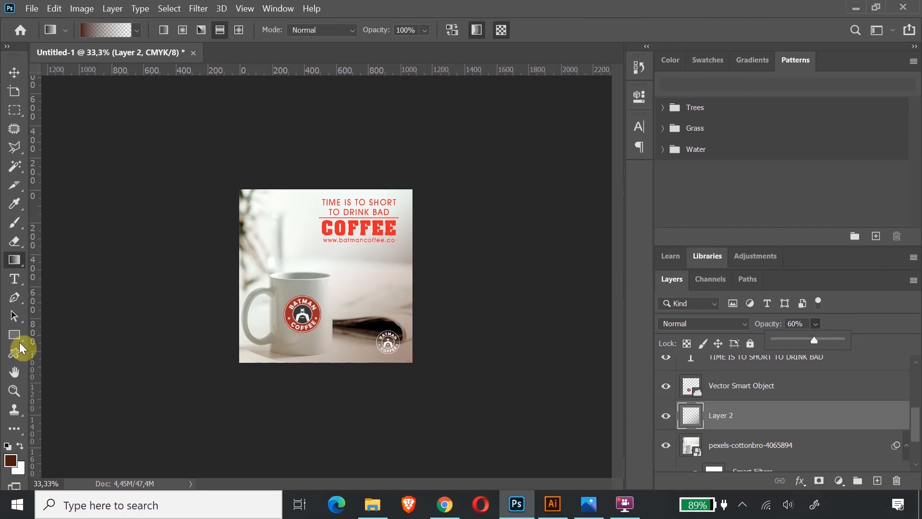
{"action": "left_click", "coordinate": [14, 390]}
{"action": "left_click", "coordinate": [354, 323]}
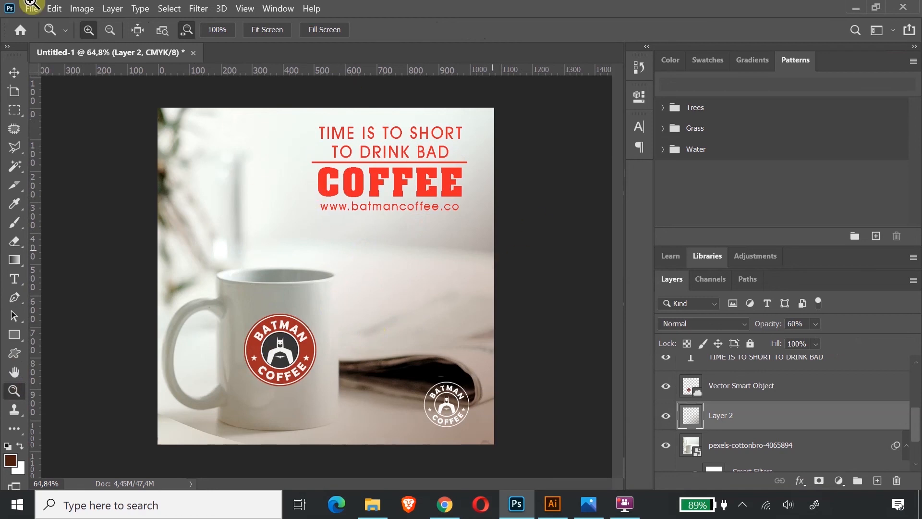
Step: Export the design with Save for Web as a high-quality JPEG named Latihan 01 in the images folder
{"action": "left_click", "coordinate": [30, 9]}
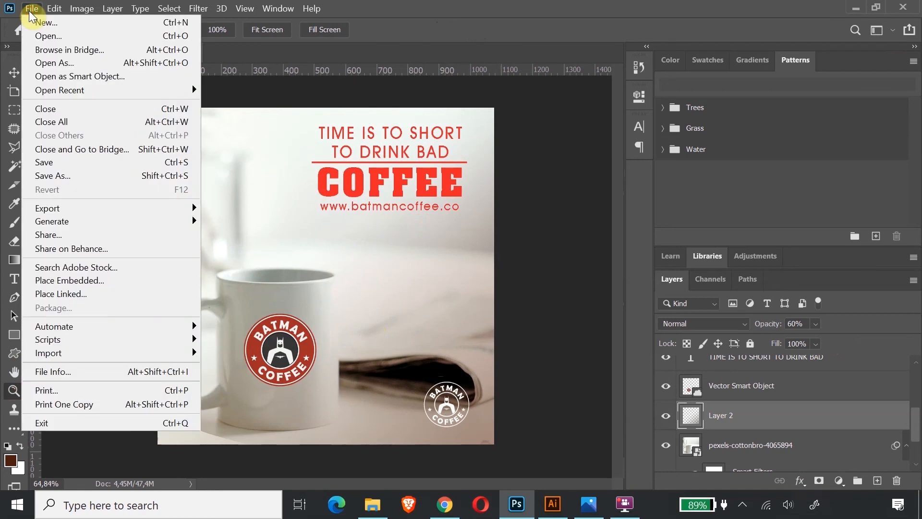
{"action": "mouse_move", "coordinate": [66, 210]}
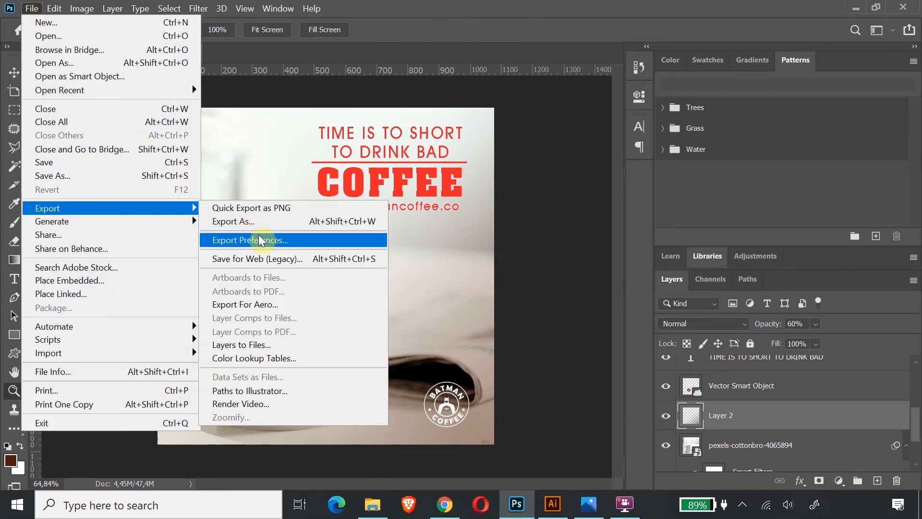
{"action": "left_click", "coordinate": [263, 263]}
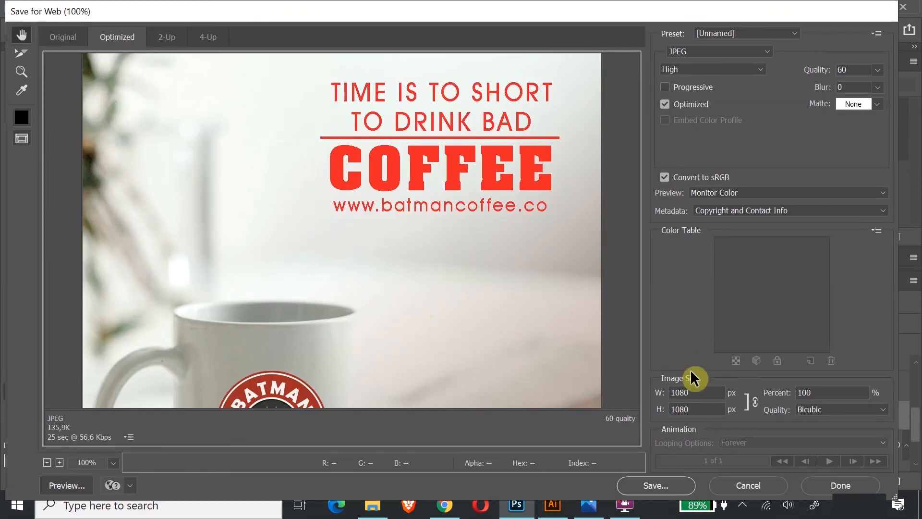
{"action": "left_click", "coordinate": [667, 483]}
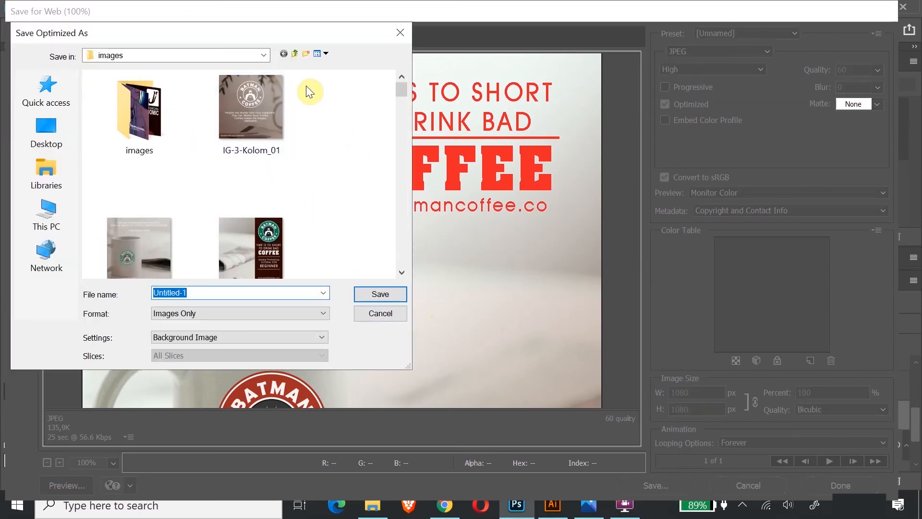
{"action": "left_click_drag", "start_coordinate": [406, 94], "coordinate": [419, 280]}
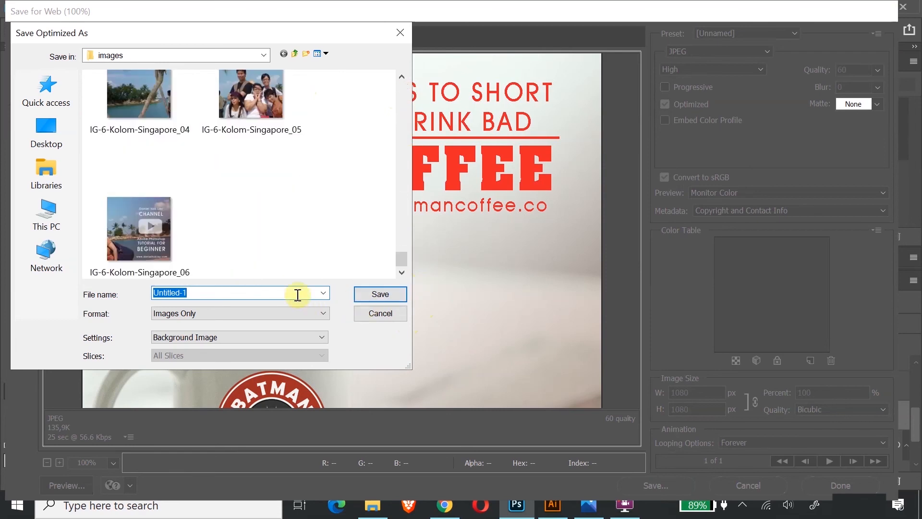
{"action": "type", "text": "Latihan 01"}
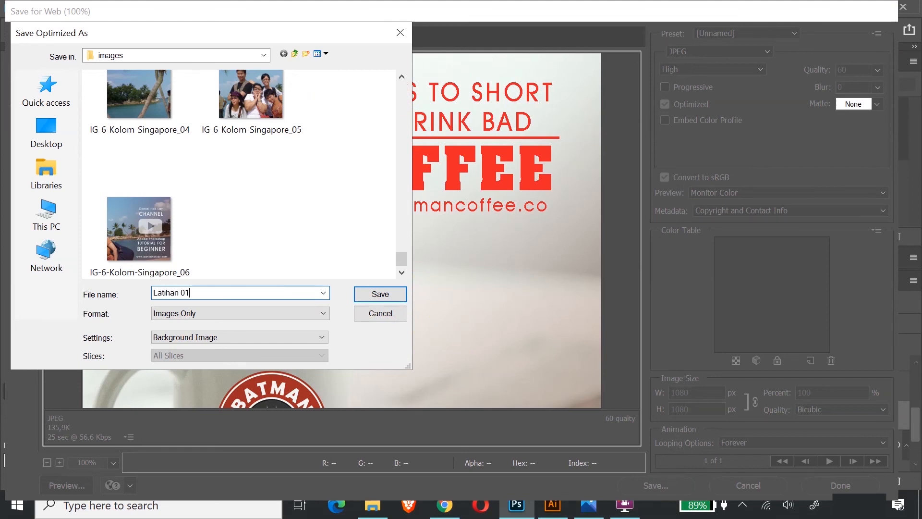
{"action": "left_click", "coordinate": [386, 296]}
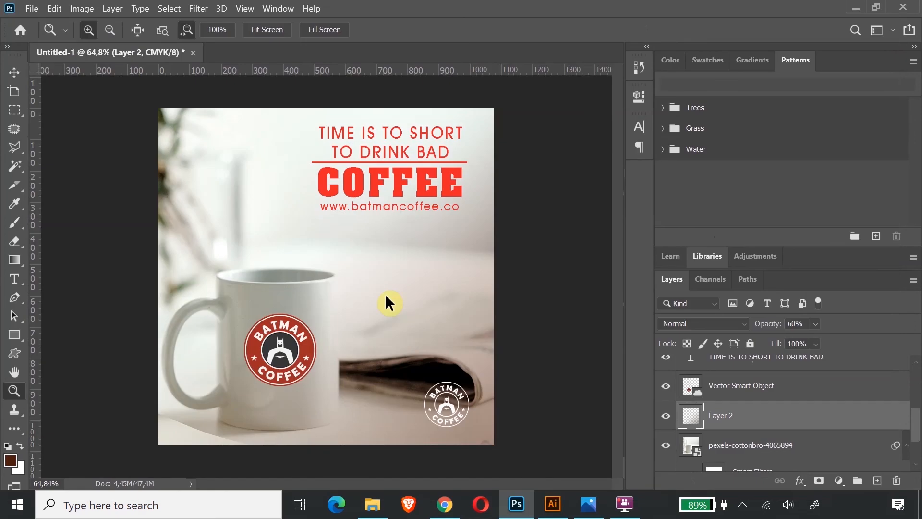
Step: Switch to File Explorer, open the exported Latihan-01.jpg in Photos, and go on to the next image in the folder
{"action": "left_click", "coordinate": [380, 508]}
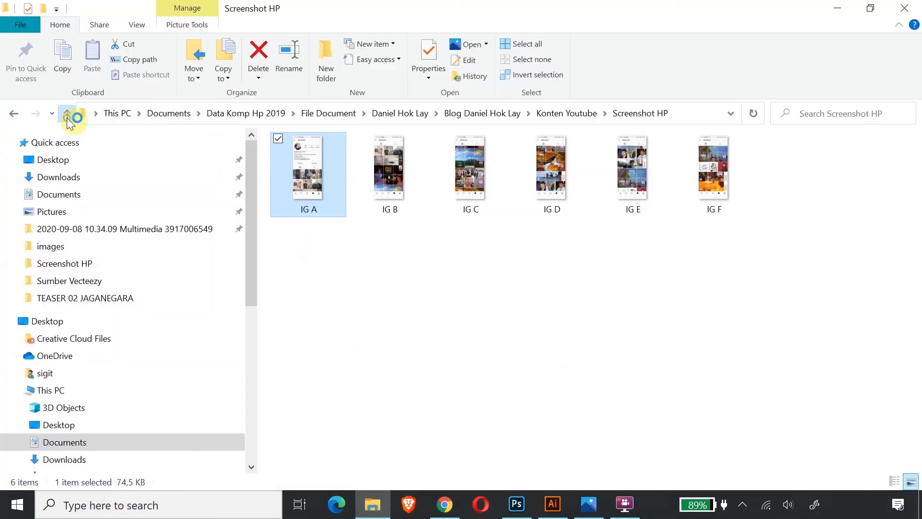
{"action": "left_click", "coordinate": [67, 117]}
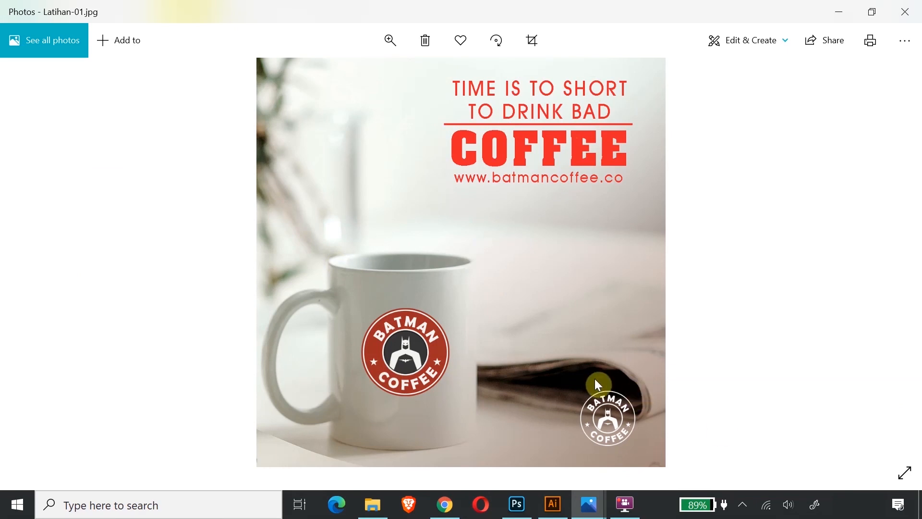
{"action": "key", "text": "Right"}
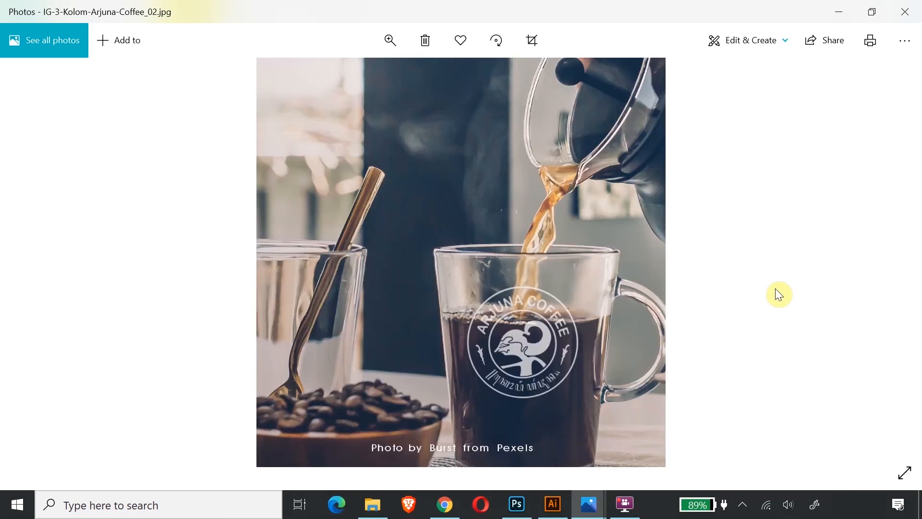